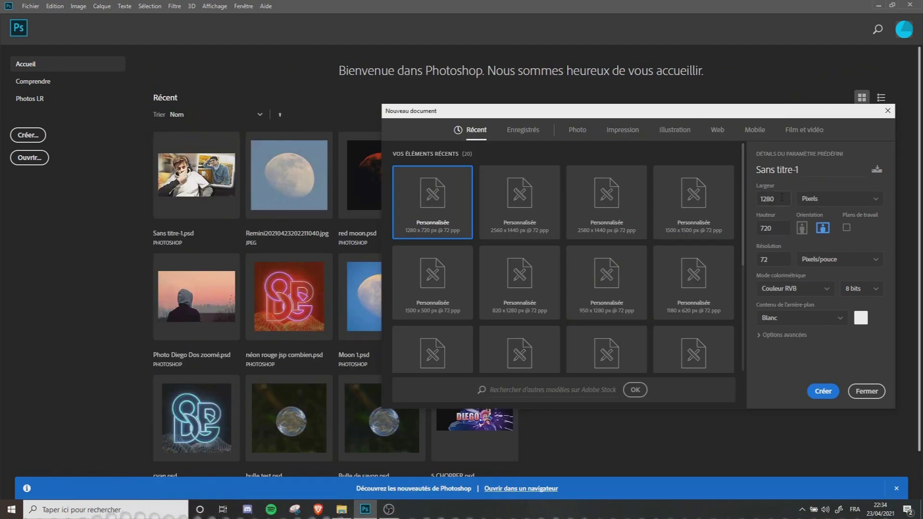
- Create a 1280 × 720 pixel landscape document at 72 pixels per inch, RGB 8-bit, with a white background
left_click_drag(783, 199, 741, 201)
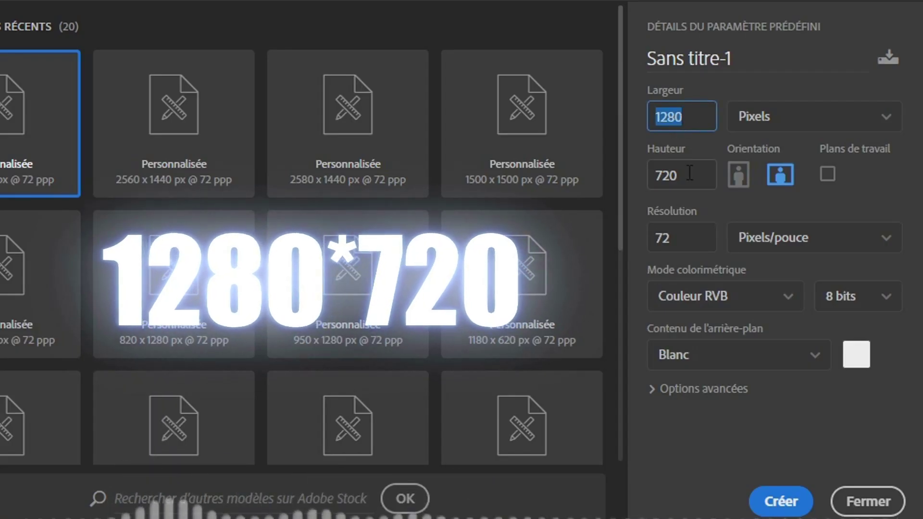
left_click_drag(688, 174, 645, 175)
left_click_drag(687, 237, 657, 252)
left_click(697, 259)
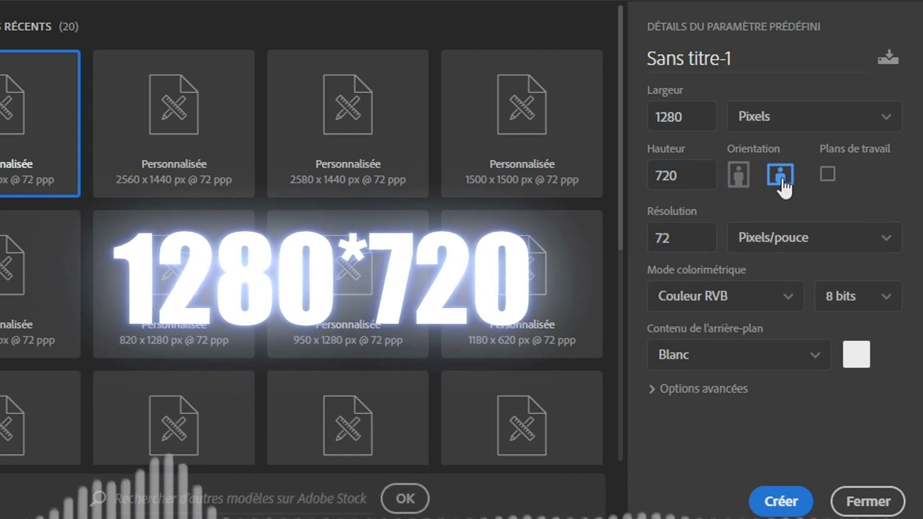
left_click(792, 117)
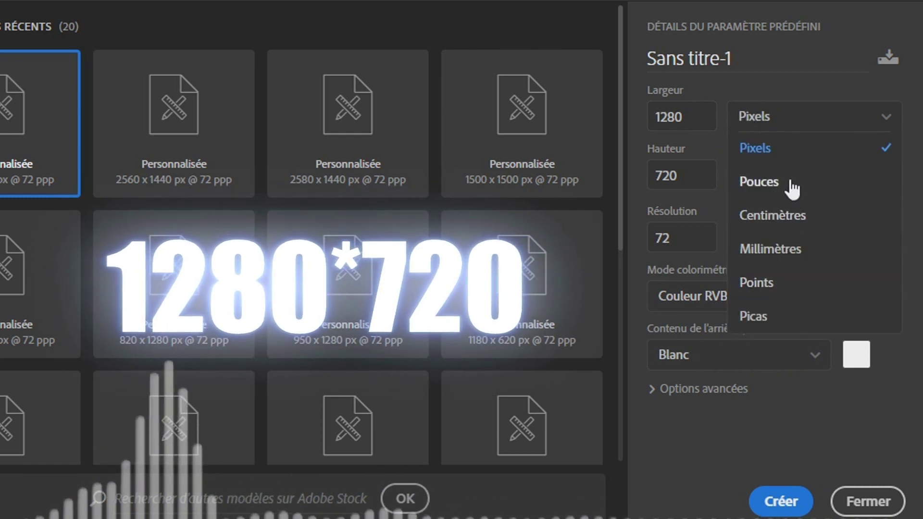
left_click(775, 128)
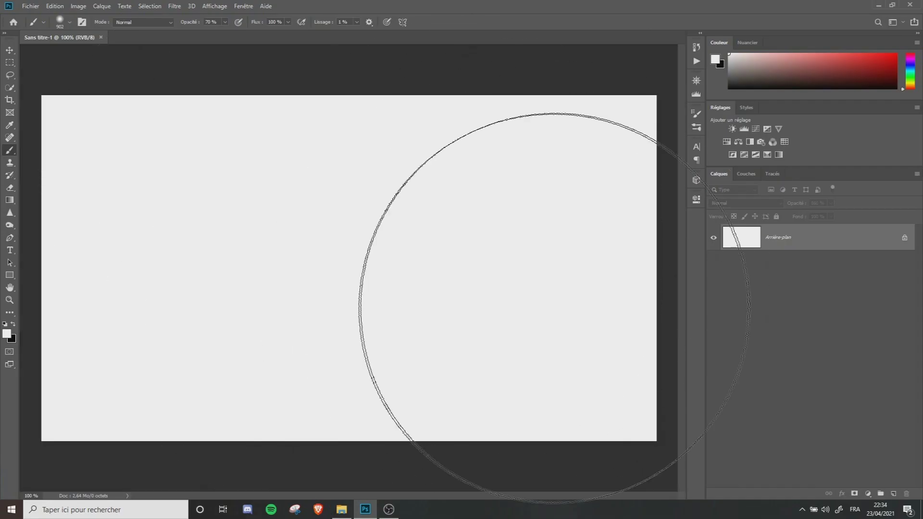
- Unlock the background layer and place Image.JPG from the tuto miniature folder in File Explorer into the document
left_click(905, 240)
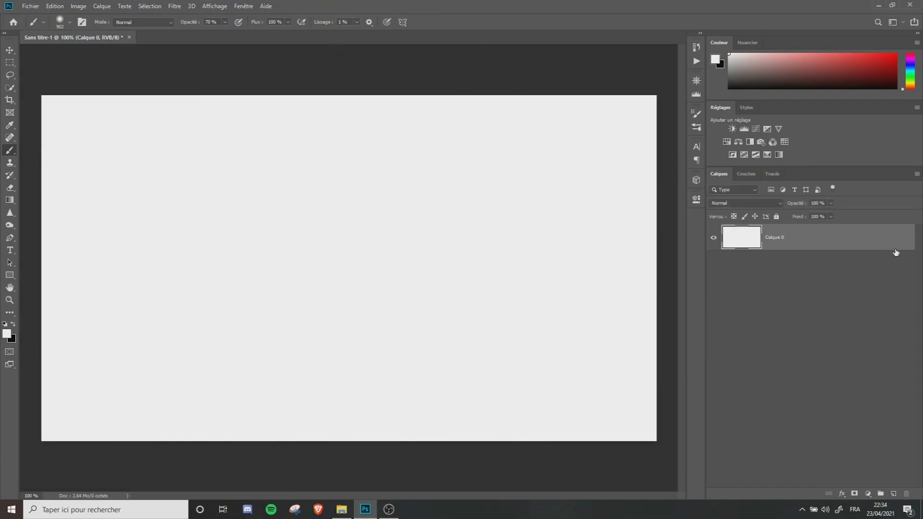
left_click(10, 50)
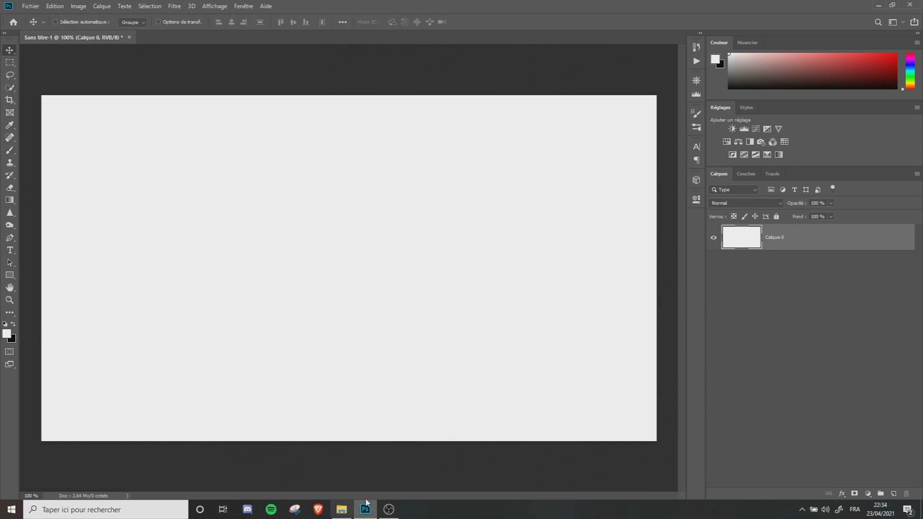
left_click(342, 511)
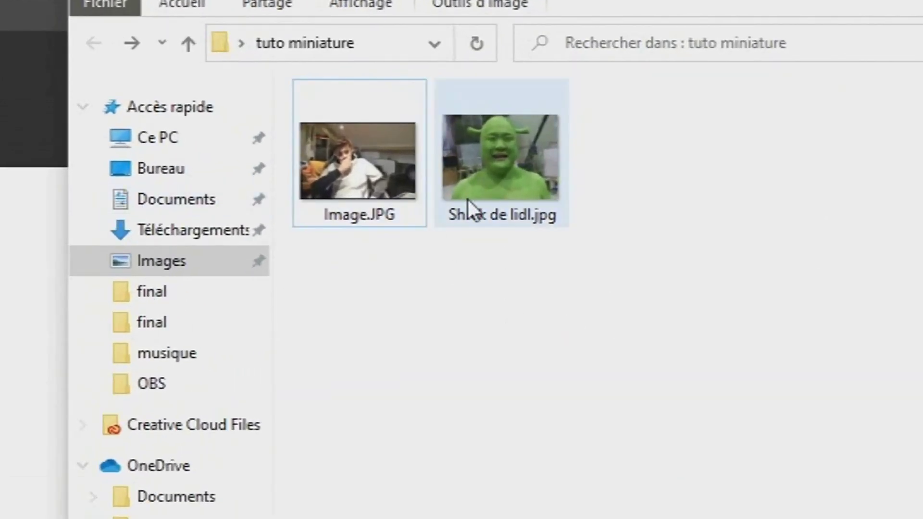
left_click_drag(364, 263, 711, 218)
left_click(679, 228)
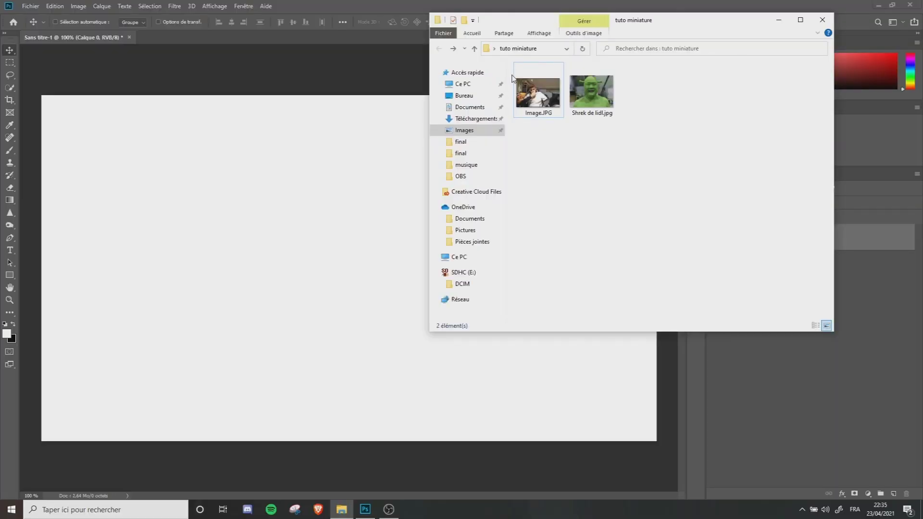
left_click_drag(537, 94, 294, 214)
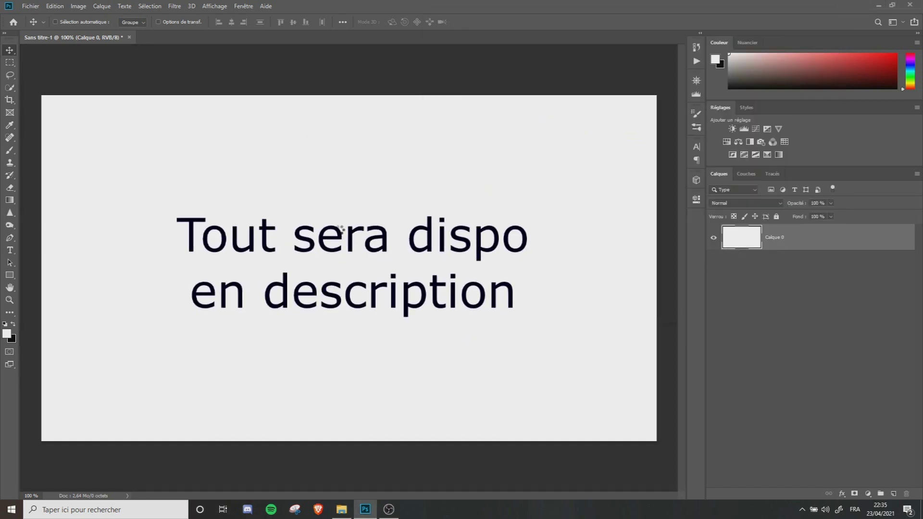
- Enlarge the placed photo proportionally to about 111% and turn on snapping
left_click_drag(348, 127, 358, 100)
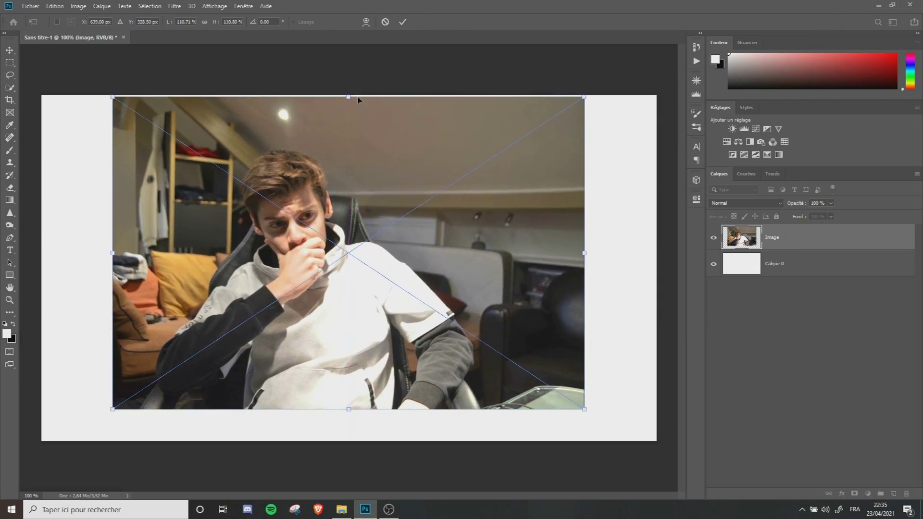
left_click(207, 5)
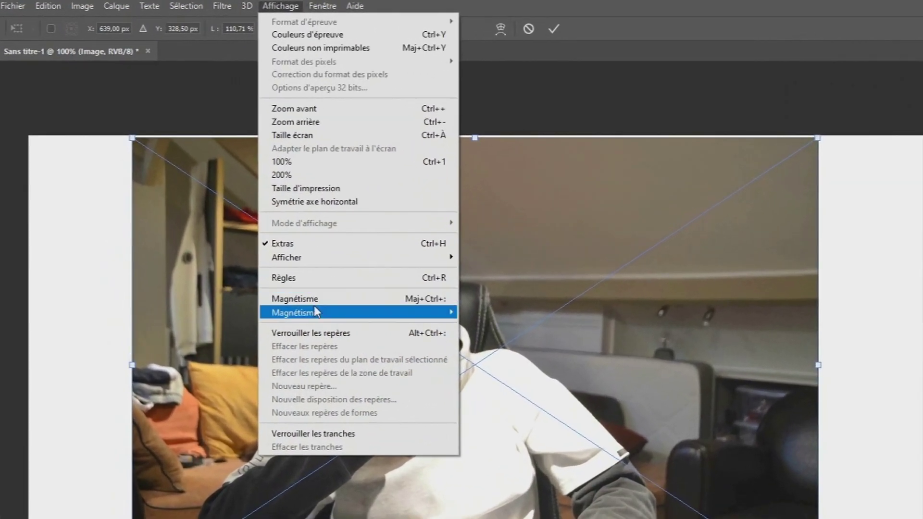
left_click(315, 299)
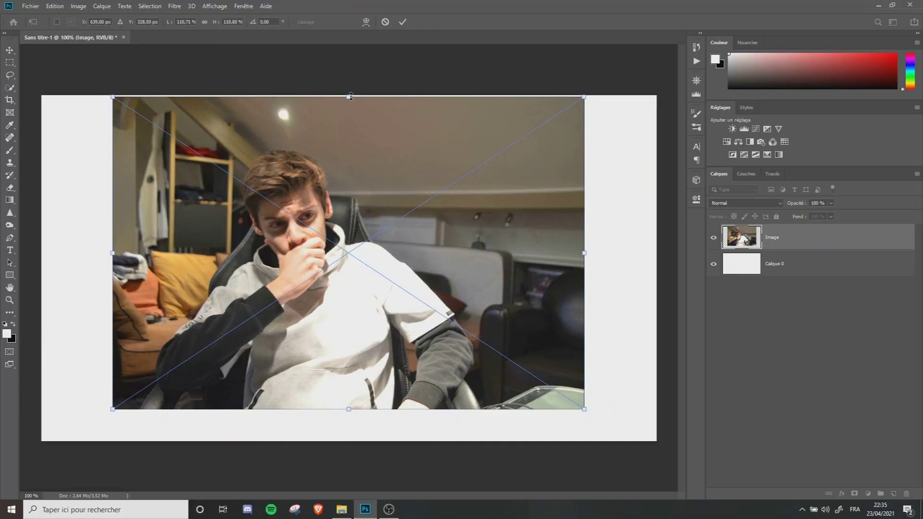
- Scale the photo to the full canvas width at about 144% and shift it upward within the canvas
left_click_drag(351, 96, 349, 95)
left_click_drag(352, 408, 349, 440)
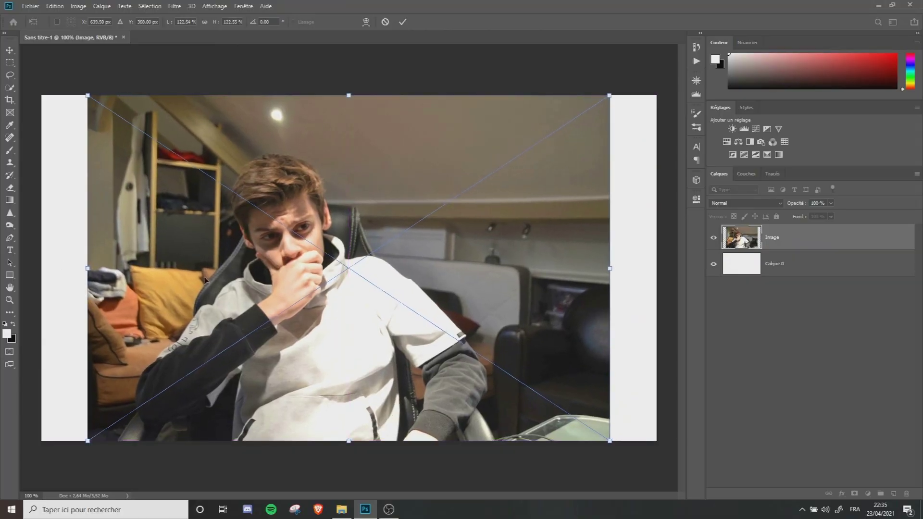
left_click_drag(89, 269, 42, 268)
left_click_drag(610, 268, 656, 268)
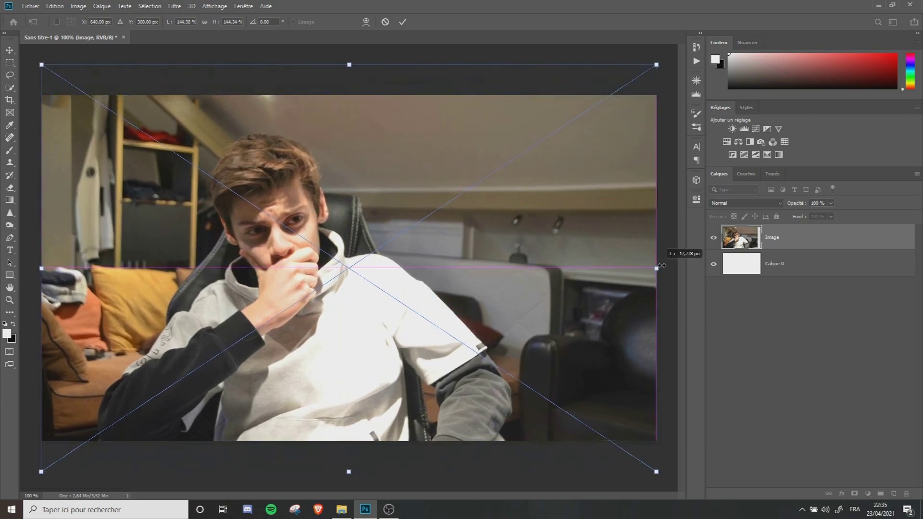
key("Return")
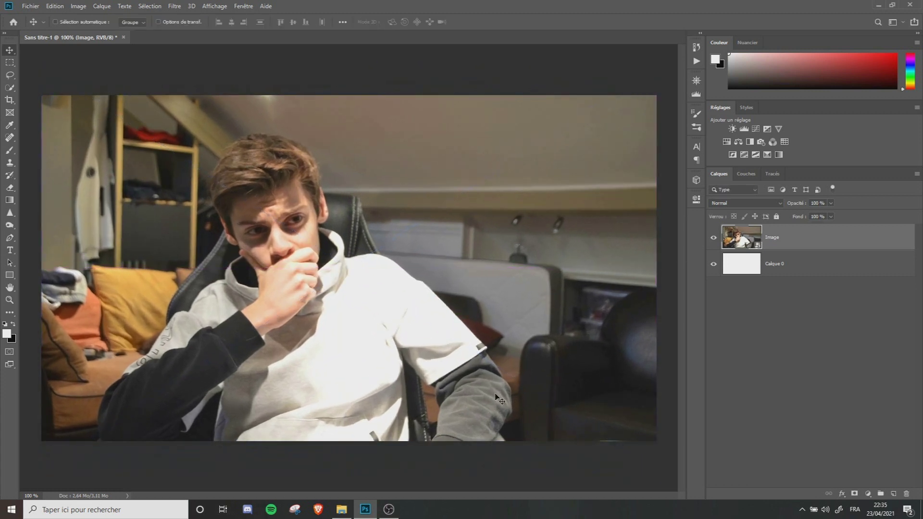
left_click_drag(415, 321, 413, 294)
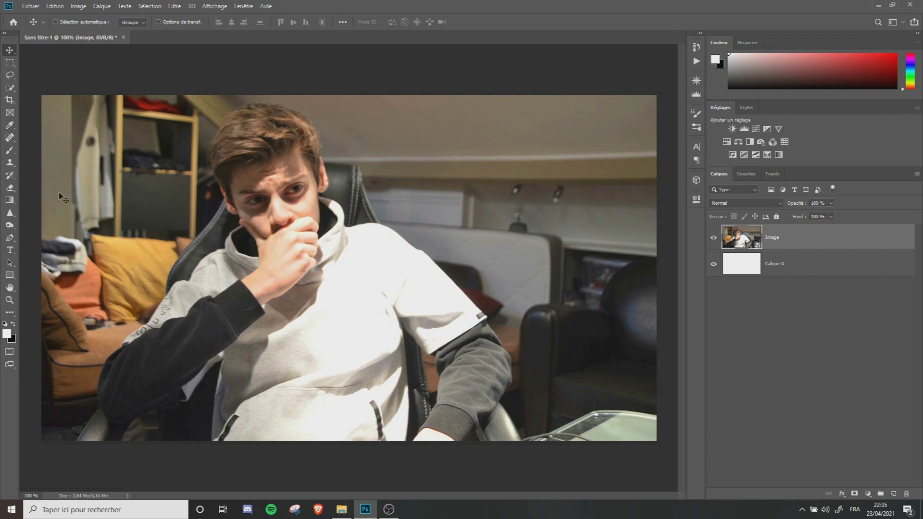
- Select the photo's subject automatically with the Quick Selection tool options and open the selection in Select and Mask
left_click(10, 237)
key("v")
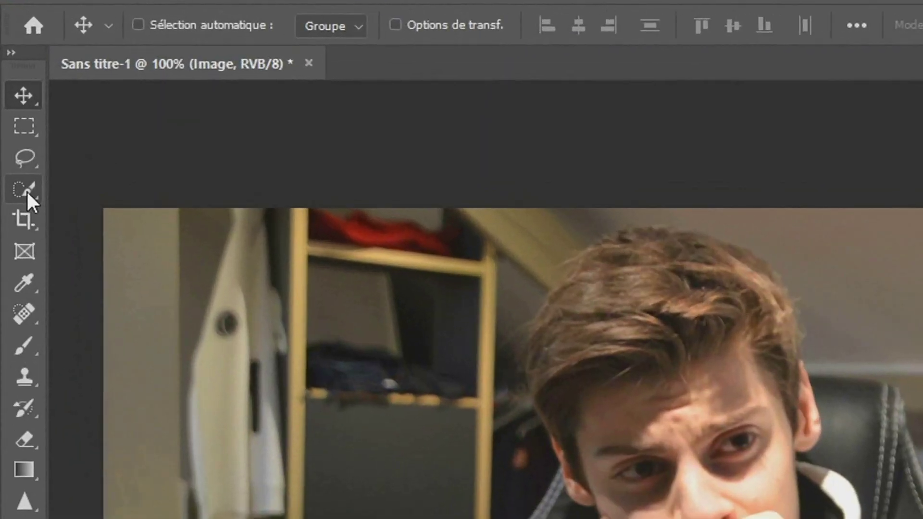
left_click(11, 89)
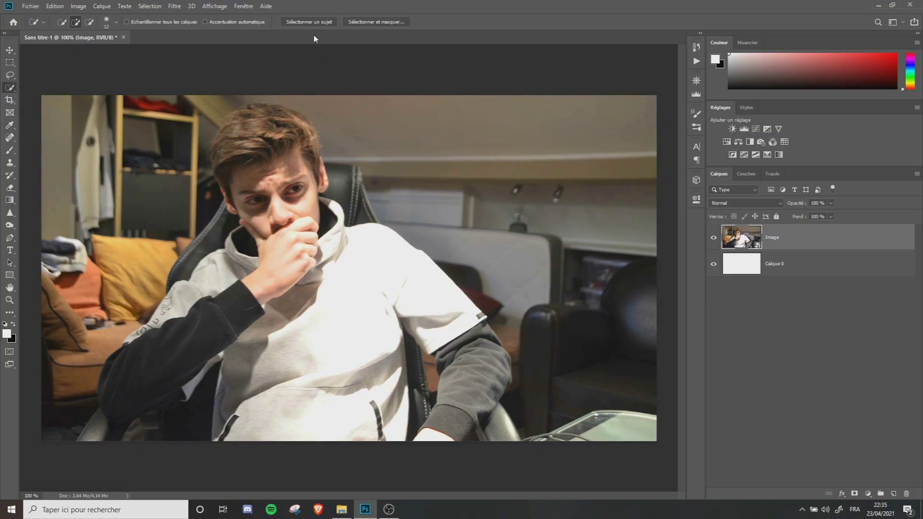
left_click(315, 22)
left_click(376, 23)
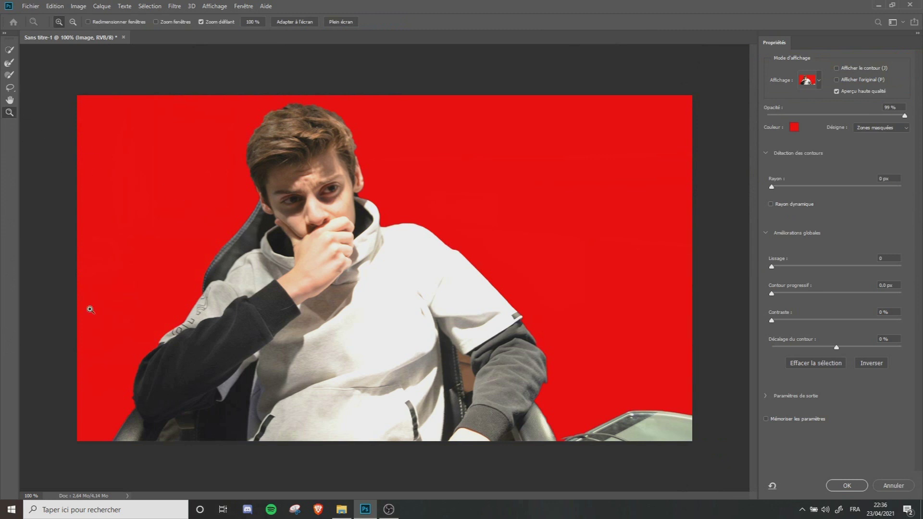
- Keep the red Overlay view mode and lower its opacity to 72%
left_click(809, 81)
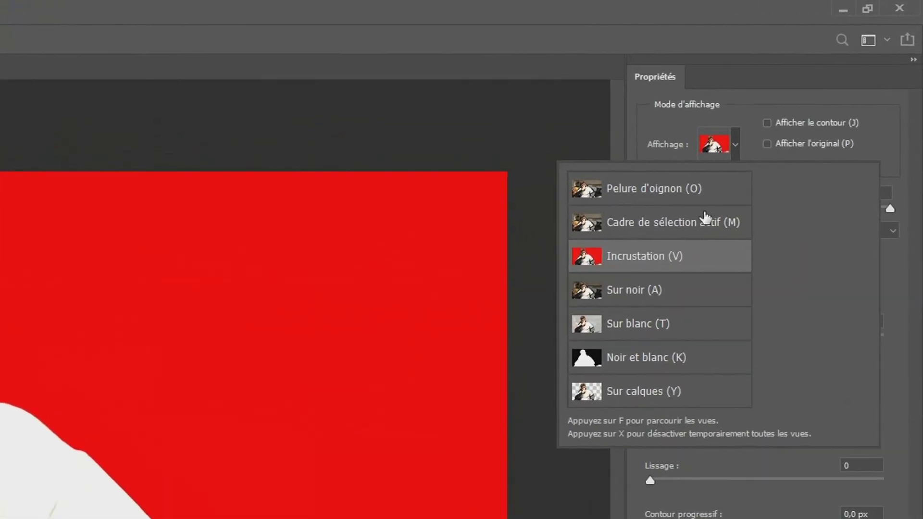
left_click(732, 145)
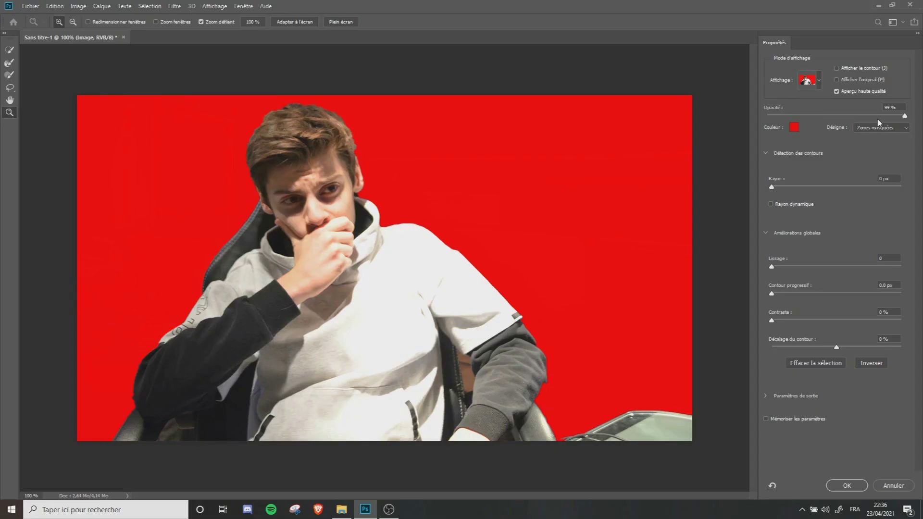
left_click(881, 116)
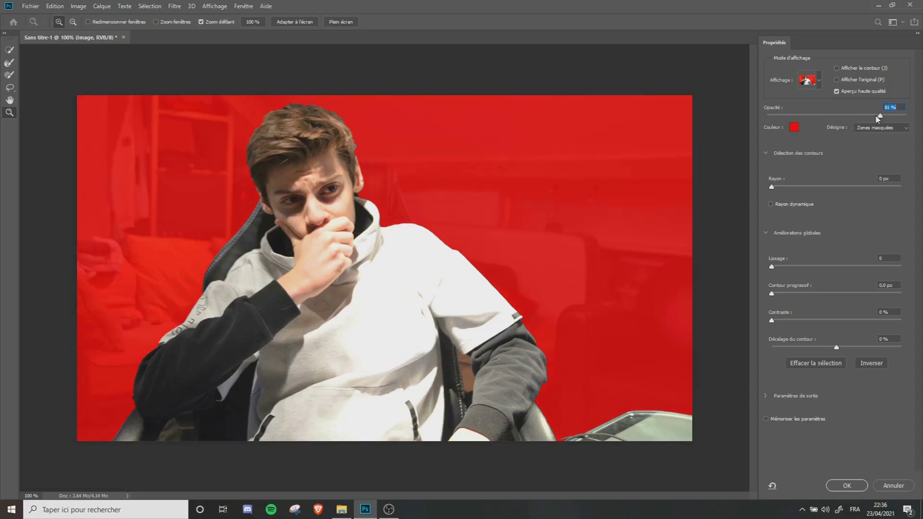
left_click(862, 116)
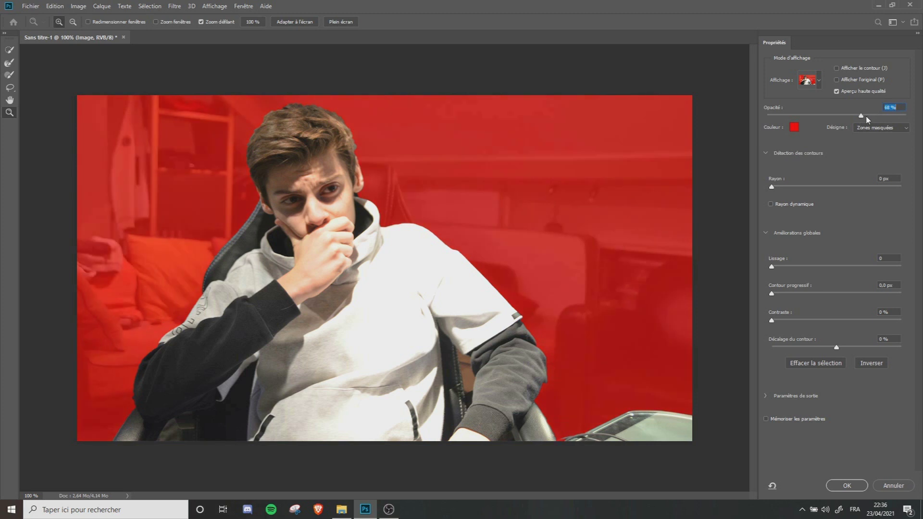
- Try adding part of the sofa beside the dark sleeve's elbow to the selection with Quick Selection, and undo it
left_click(10, 50)
key("z")
left_click_drag(172, 241, 198, 244)
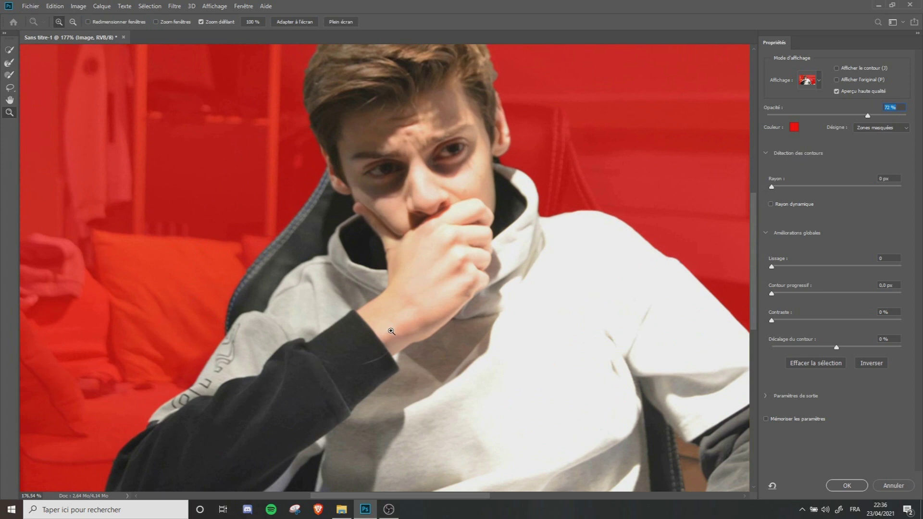
mouse_move(631, 405)
left_mouse_down()
mouse_move(596, 409)
mouse_move(642, 418)
left_mouse_up()
left_click_drag(365, 369, 313, 349)
left_click_drag(351, 168, 420, 157)
left_click_drag(358, 202, 303, 210)
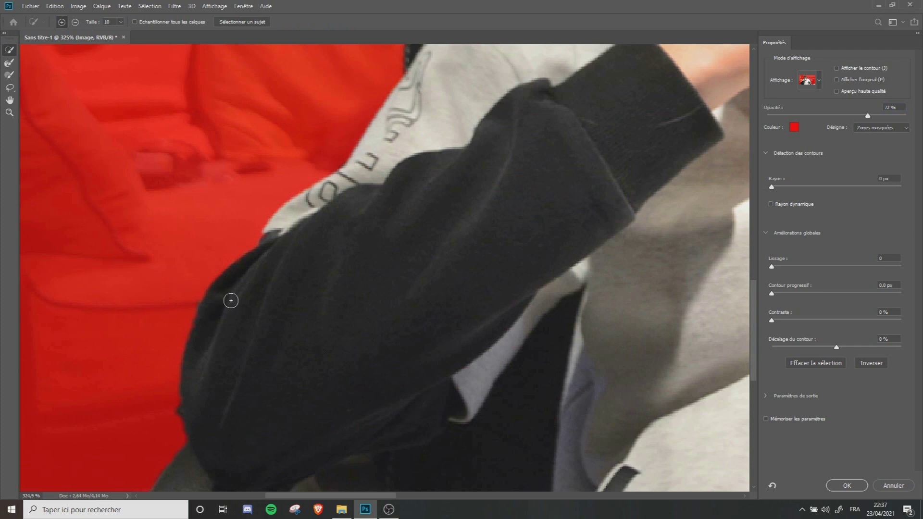
left_click_drag(129, 346, 171, 378)
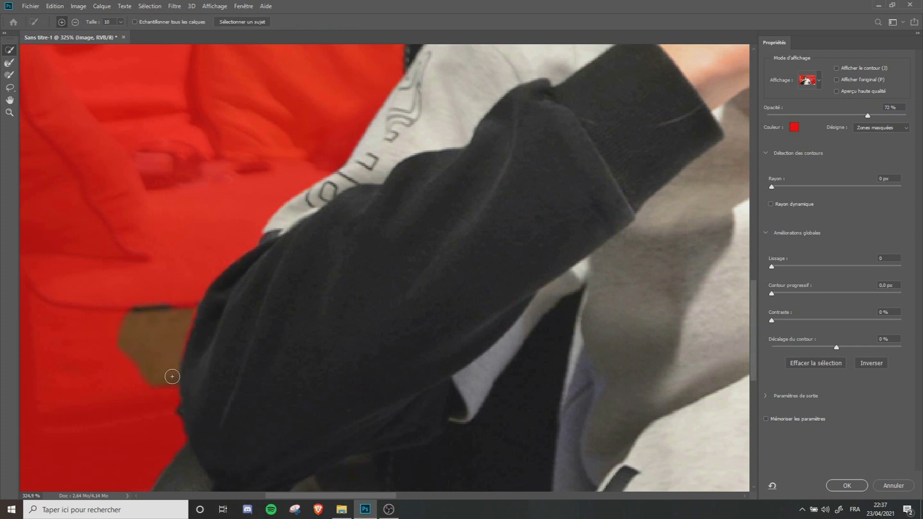
key("ctrl+z")
- Set Quick Selection to subtract with brush size 4 and trim the small bump off the dark sleeve's elbow edge
left_click(76, 21)
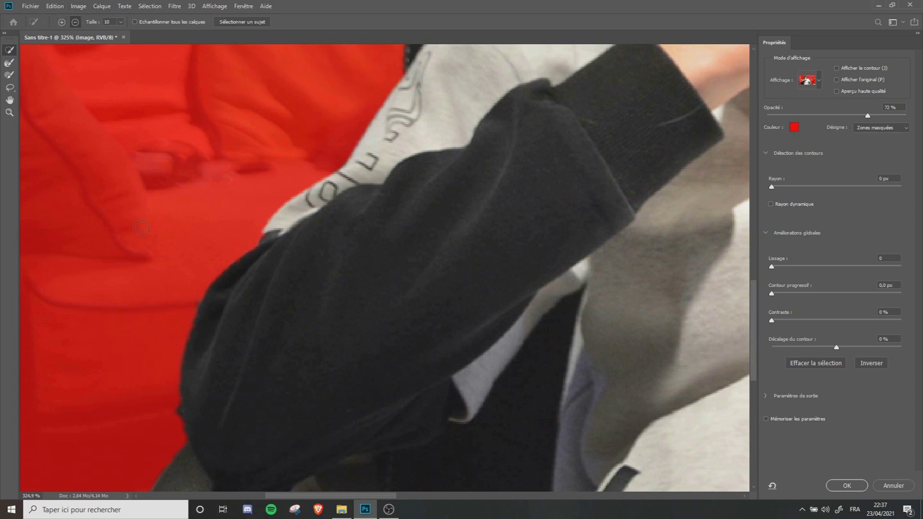
scroll(181, 284, "down", 3)
scroll(166, 321, "up", 11)
left_click_drag(188, 285, 178, 292)
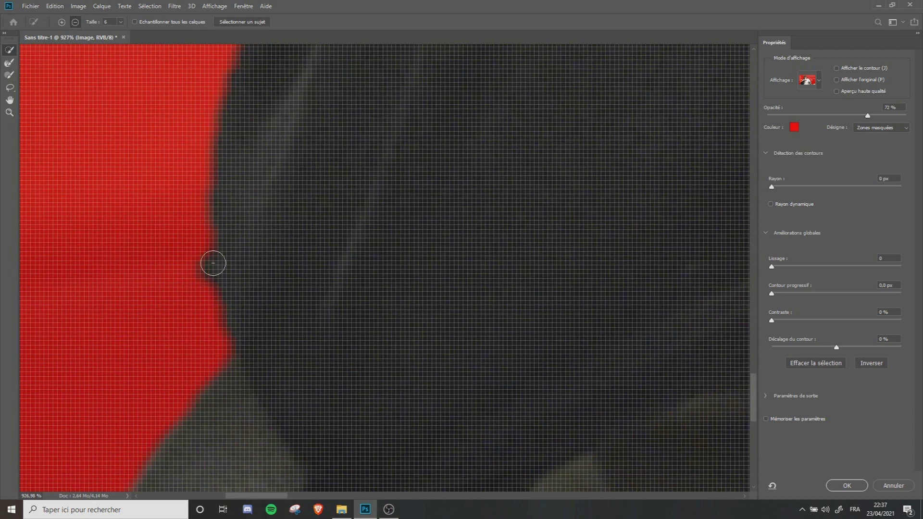
mouse_move(207, 260)
left_mouse_down()
mouse_move(255, 275)
mouse_move(232, 281)
left_mouse_up()
left_click(121, 21)
left_click(122, 22)
mouse_move(240, 284)
left_mouse_down()
mouse_move(398, 310)
mouse_move(221, 337)
mouse_move(332, 318)
mouse_move(261, 298)
mouse_move(215, 302)
mouse_move(227, 305)
left_mouse_up()
left_click_drag(194, 276, 170, 279)
left_click_drag(203, 251, 210, 294)
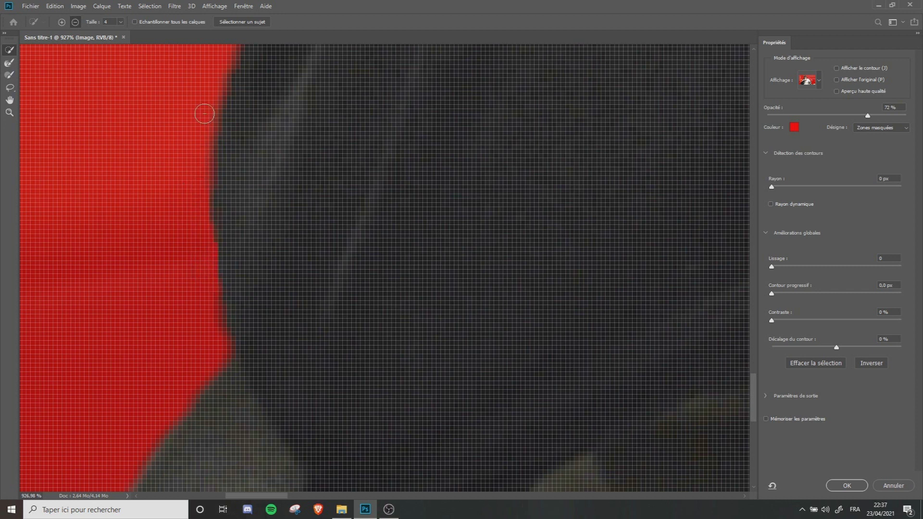
- Subtract the chair back beside the neck and shoulder from the selection with a size 13 brush
scroll(177, 200, "down", 2)
scroll(210, 241, "down", 20)
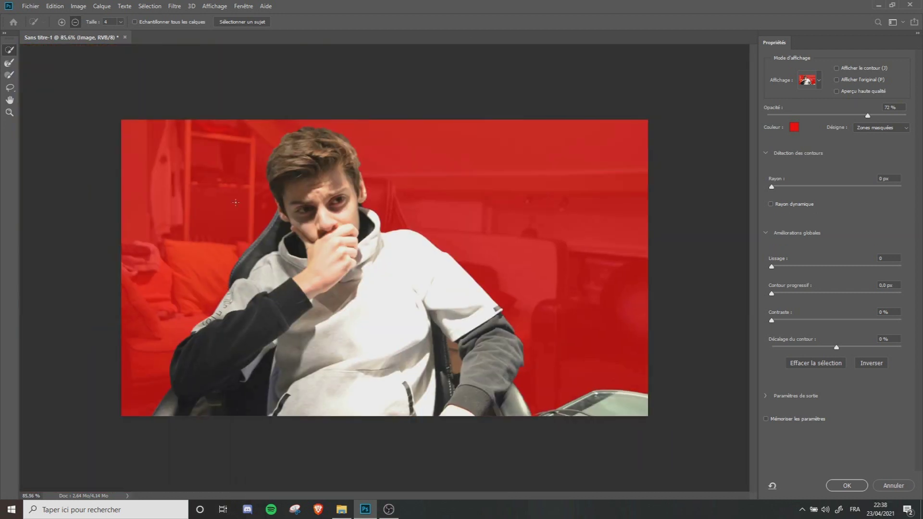
scroll(213, 259, "up", 12)
scroll(213, 259, "up", 1)
left_click_drag(183, 245, 256, 161)
scroll(123, 296, "down", 2)
scroll(124, 297, "left", 1)
left_click_drag(108, 297, 123, 297)
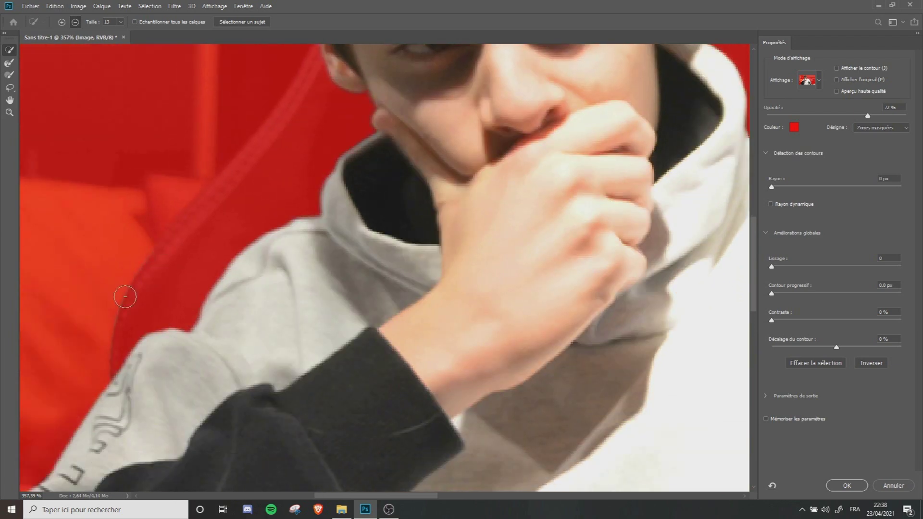
- Subtract the chair parts below the dark sleeve's elbow, undoing the stroke that also masks the sleeve
scroll(159, 270, "down", 2)
scroll(201, 240, "left", 2)
scroll(182, 232, "down", 4)
scroll(183, 232, "left", 1)
left_click_drag(165, 224, 294, 328)
scroll(294, 328, "down", 6)
scroll(294, 328, "left", 1)
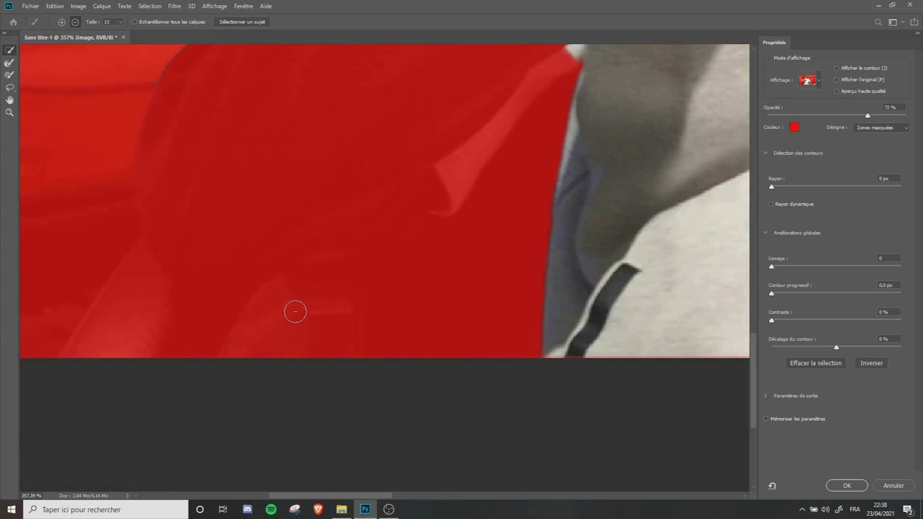
key("ctrl+z")
scroll(295, 272, "down", 9)
scroll(295, 273, "up", 9)
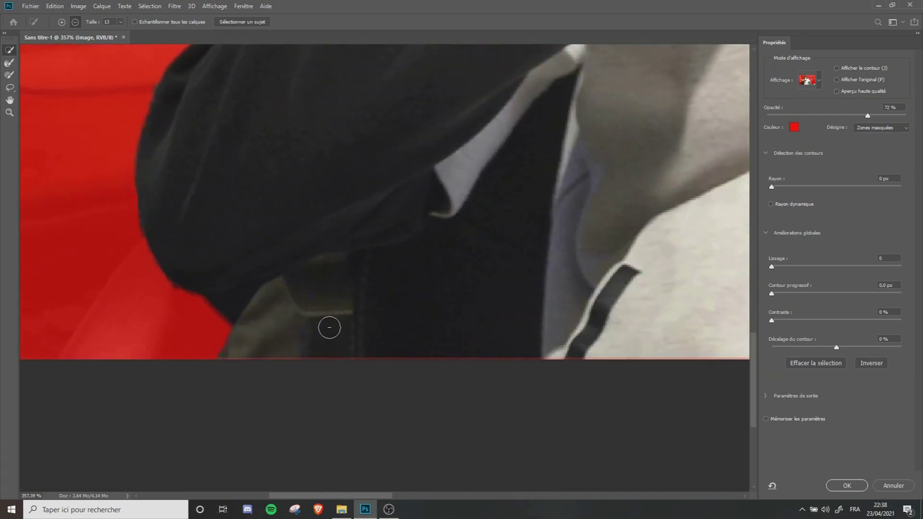
- Try subtracting the dark chair area between the black sleeve and the hoodie from the selection with a size 13 brush, undoing each stroke
left_click_drag(439, 276, 430, 291)
key("z")
key("ctrl+z")
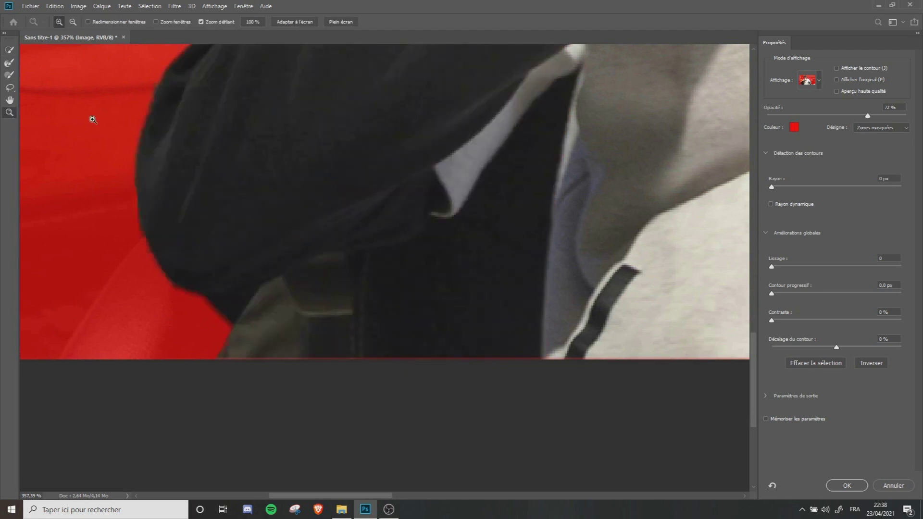
left_click(9, 51)
left_click_drag(350, 325, 331, 332)
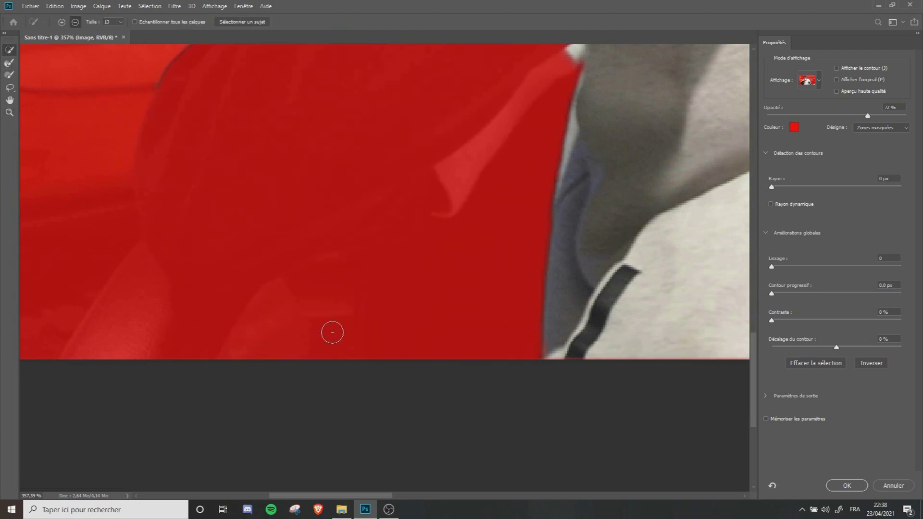
key("z")
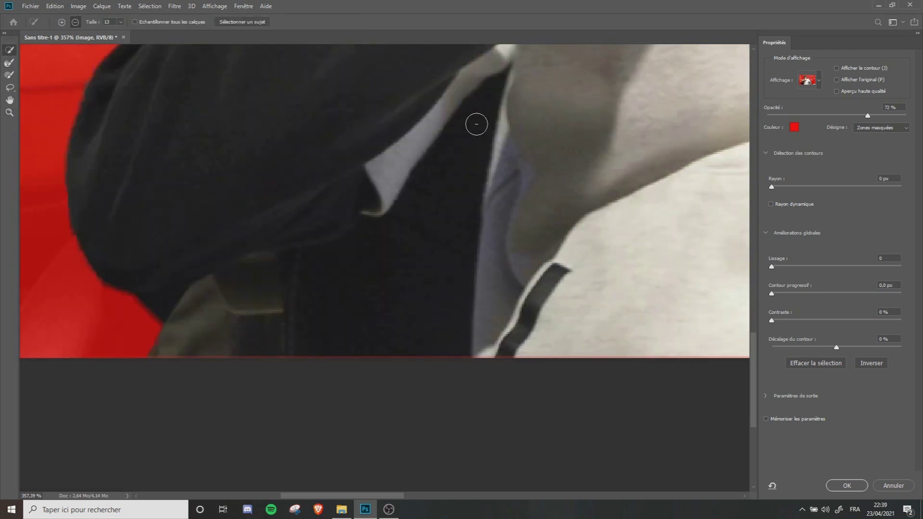
left_click_drag(448, 189, 433, 223)
key("ctrl+z")
- Subtract the chair visible in the gap between the hoodie and the grey sleeve from the selection
scroll(403, 232, "up", 4)
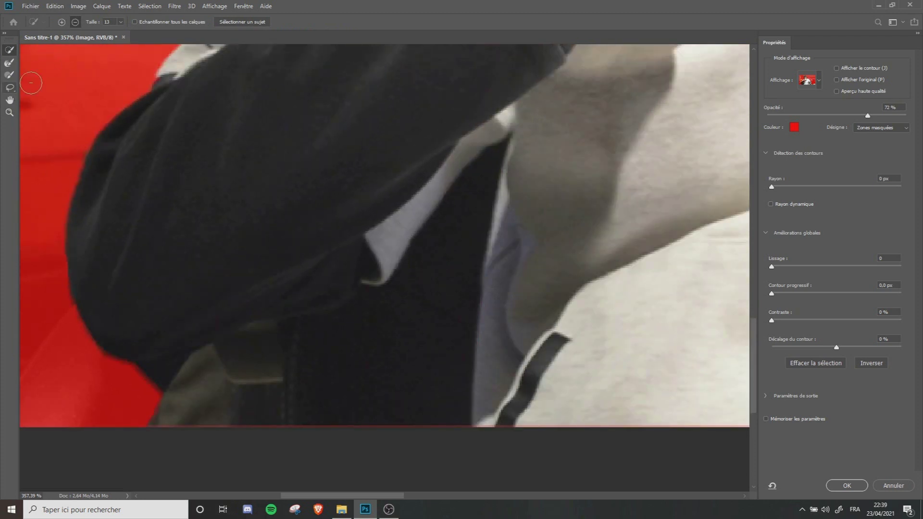
scroll(295, 319, "down", 5)
scroll(327, 329, "up", 9)
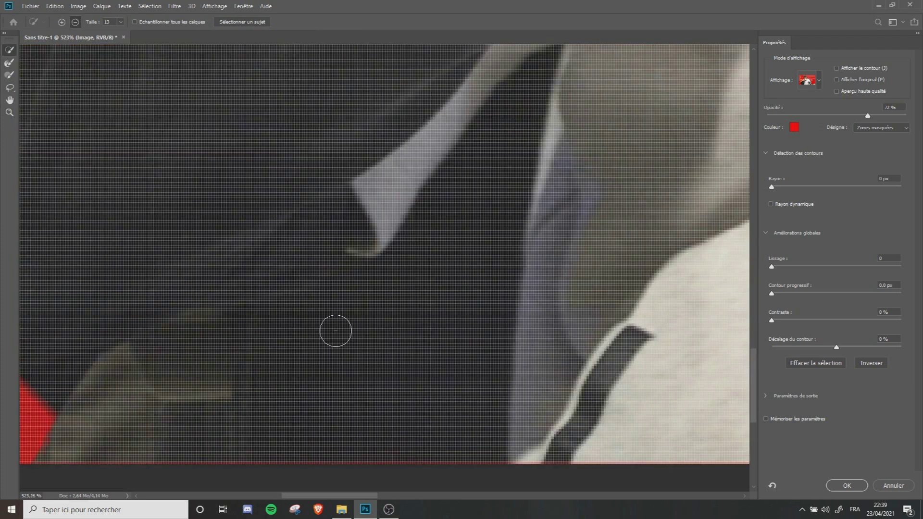
scroll(336, 331, "down", 4)
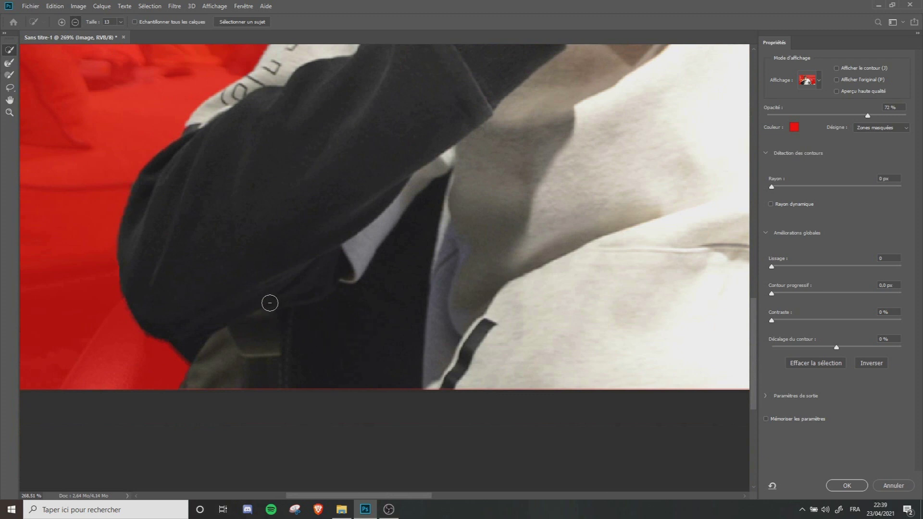
scroll(270, 303, "down", 6)
scroll(455, 371, "up", 8)
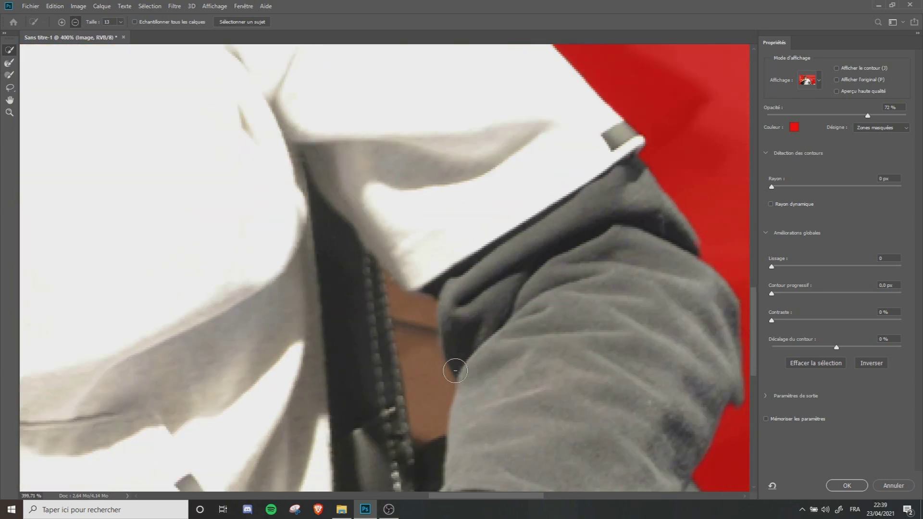
scroll(455, 370, "down", 1)
mouse_move(428, 330)
left_mouse_down()
mouse_move(398, 294)
mouse_move(364, 287)
left_mouse_up()
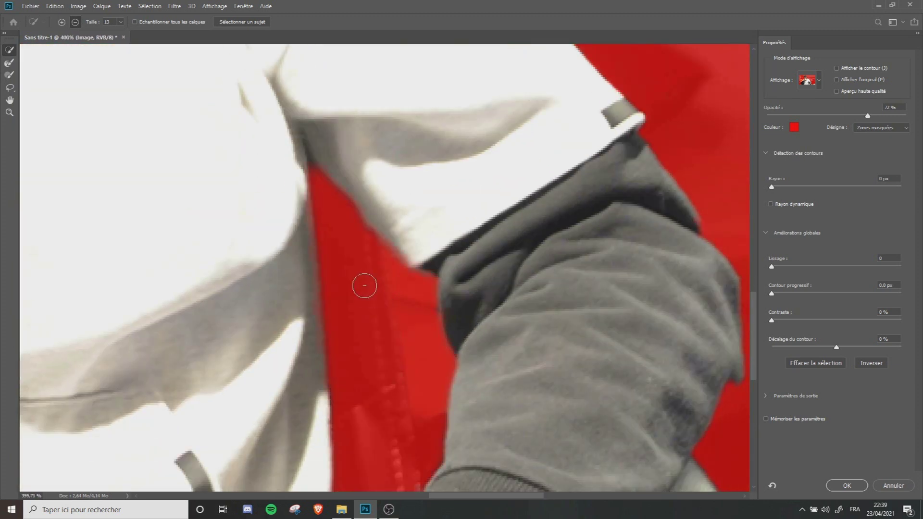
- Try subtracting the chair armrest beside the grey sleeve's cuff with a smaller brush, undoing the strokes
scroll(367, 314, "down", 8)
scroll(428, 332, "up", 3)
left_click(406, 301)
scroll(406, 301, "down", 6)
scroll(506, 331, "up", 3)
mouse_move(490, 274)
left_mouse_down()
mouse_move(510, 323)
mouse_move(508, 234)
left_mouse_up()
key("ctrl+z")
left_click(426, 321)
key("ctrl+z")
left_click(433, 321)
key("ctrl+z")
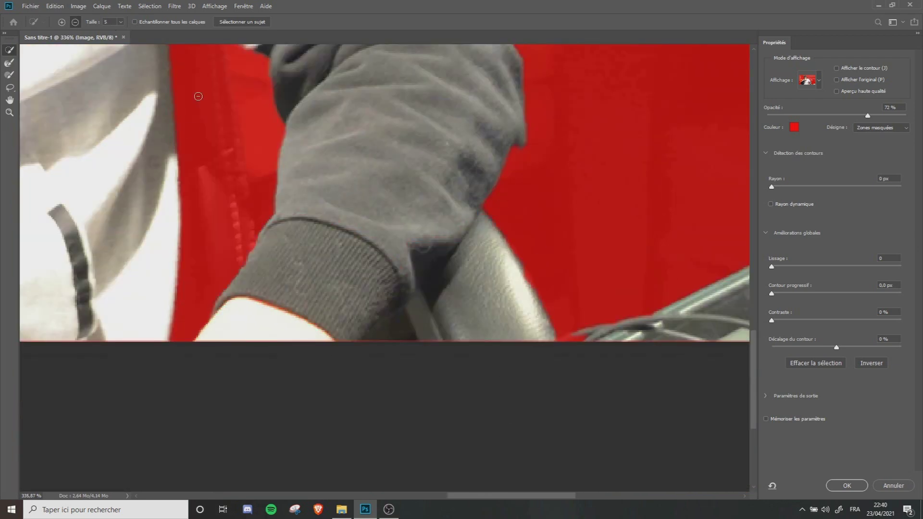
- Refine the hair edge above the ear and up toward the crown with a reduced Refine Edge Brush
scroll(216, 346, "down", 7)
scroll(337, 81, "up", 4)
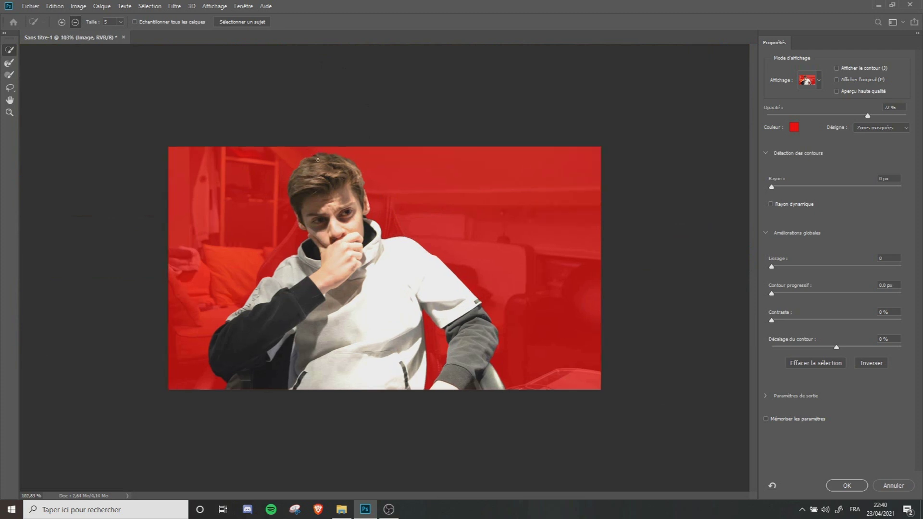
scroll(152, 250, "left", 3)
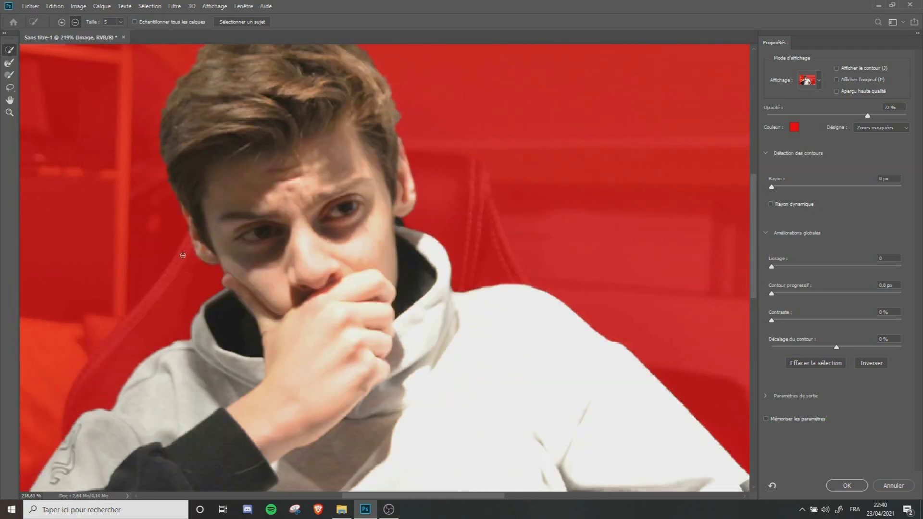
scroll(182, 253, "up", 6)
scroll(199, 168, "up", 4)
left_click(11, 66)
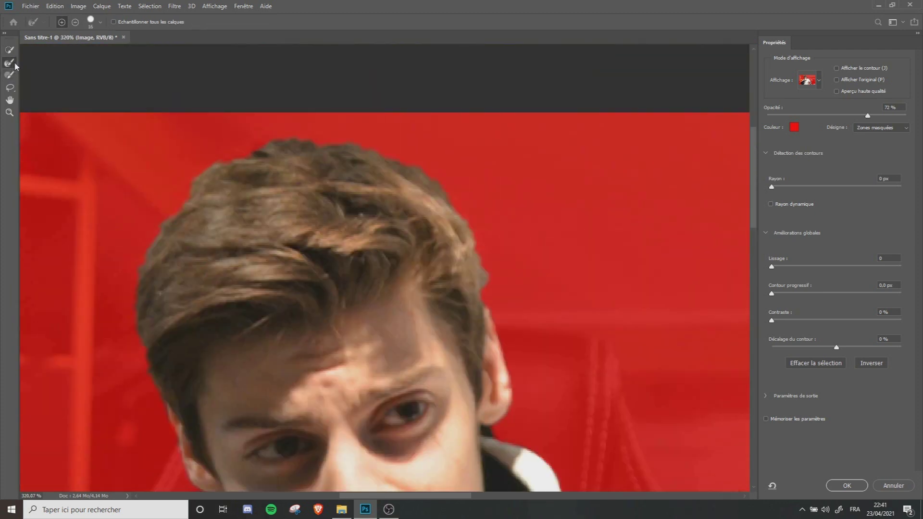
left_click(96, 25)
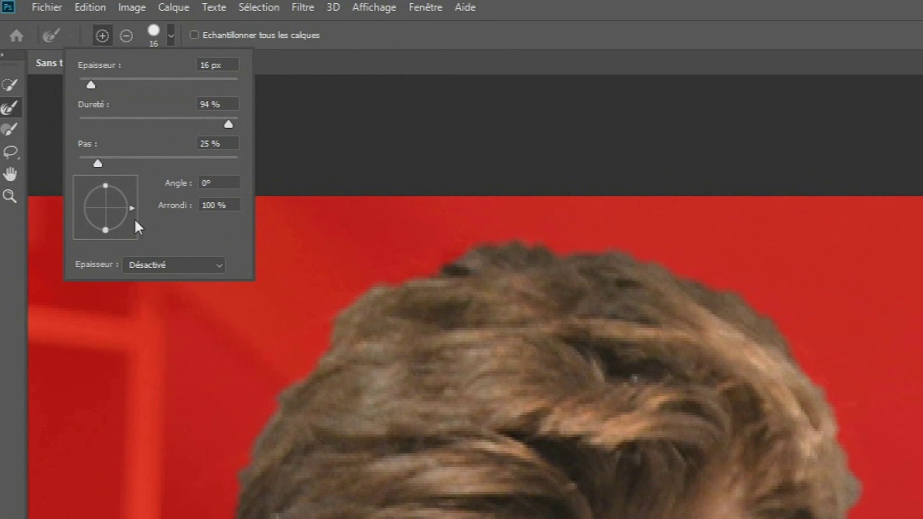
left_click(172, 41)
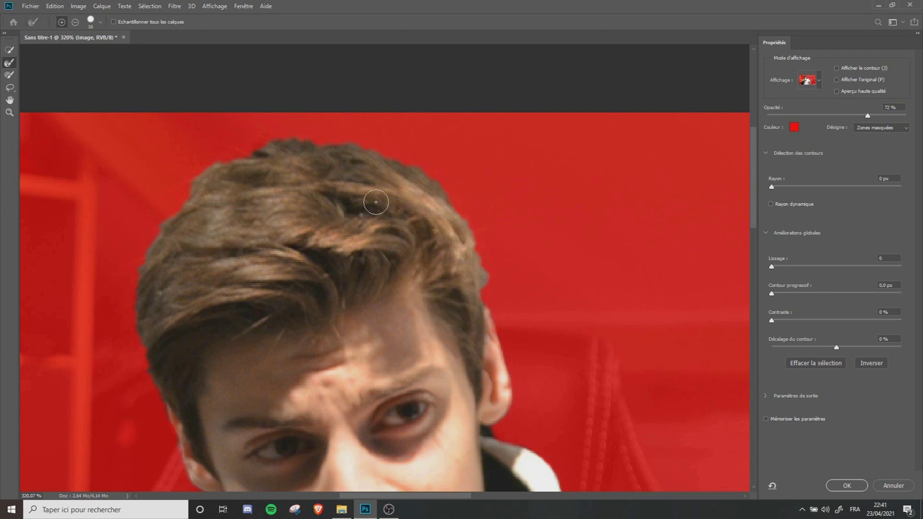
left_click_drag(492, 295, 485, 295, "alt")
scroll(491, 258, "up", 3)
left_click_drag(500, 275, 498, 273)
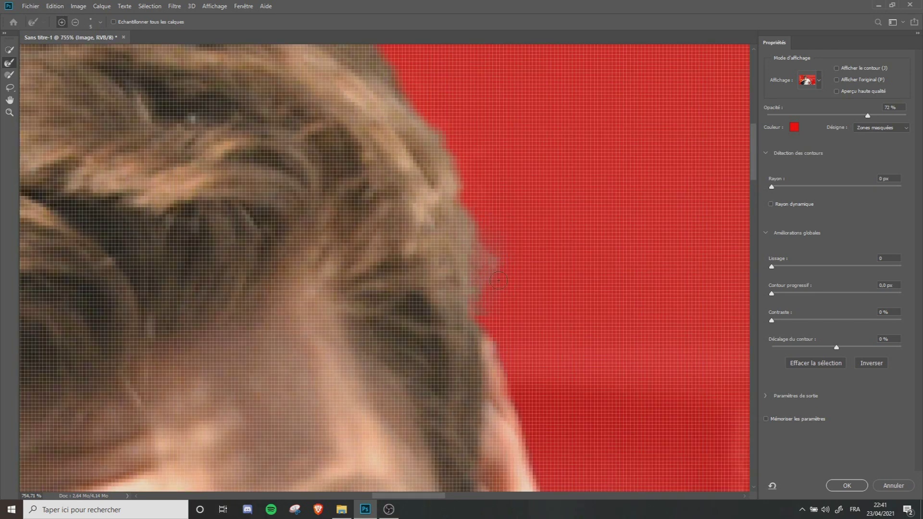
scroll(483, 222, "down", 4)
mouse_move(450, 152)
left_mouse_down()
mouse_move(460, 151)
mouse_move(463, 184)
mouse_move(502, 205)
left_mouse_up()
scroll(433, 195, "up", 2)
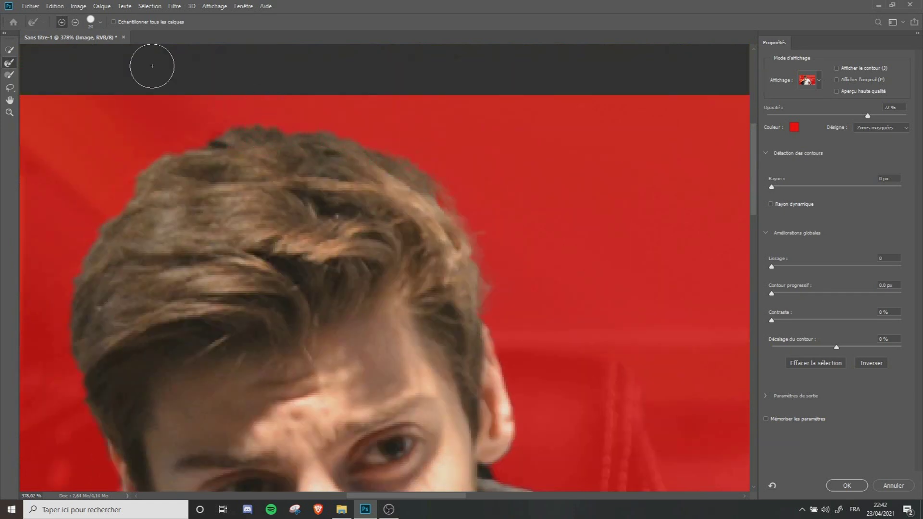
- Adjust the Refine Edge Brush size and refine the hair edge across the top and the left side of the head
left_click(76, 22)
left_click(62, 22)
left_click(89, 26)
left_click(101, 24)
left_click_drag(108, 265, 95, 265)
left_click_drag(99, 232, 64, 332)
scroll(94, 382, "down", 3)
left_click_drag(230, 60, 186, 210)
left_click_drag(177, 212, 288, 209)
scroll(217, 216, "up", 1)
scroll(287, 209, "down", 2)
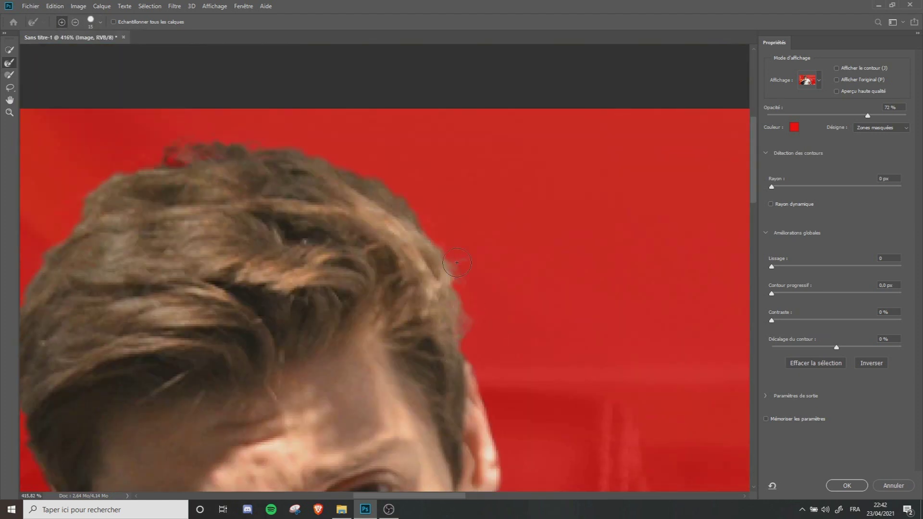
left_click_drag(41, 471, 154, 373)
- Examine the refined selection edge around the hair, ear, hoodie and sleeves
scroll(155, 400, "down", 8)
scroll(159, 397, "up", 15)
key("[")
scroll(236, 390, "down", 5)
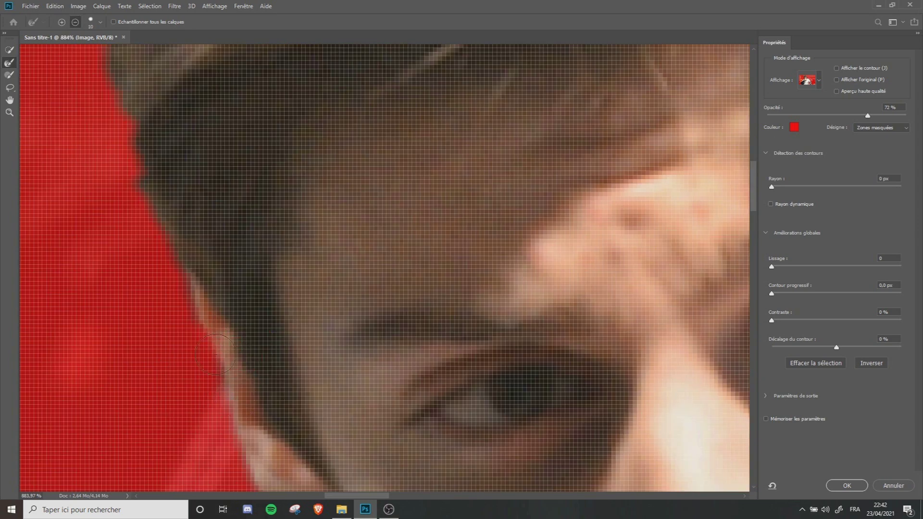
scroll(447, 255, "down", 4)
scroll(406, 136, "up", 7)
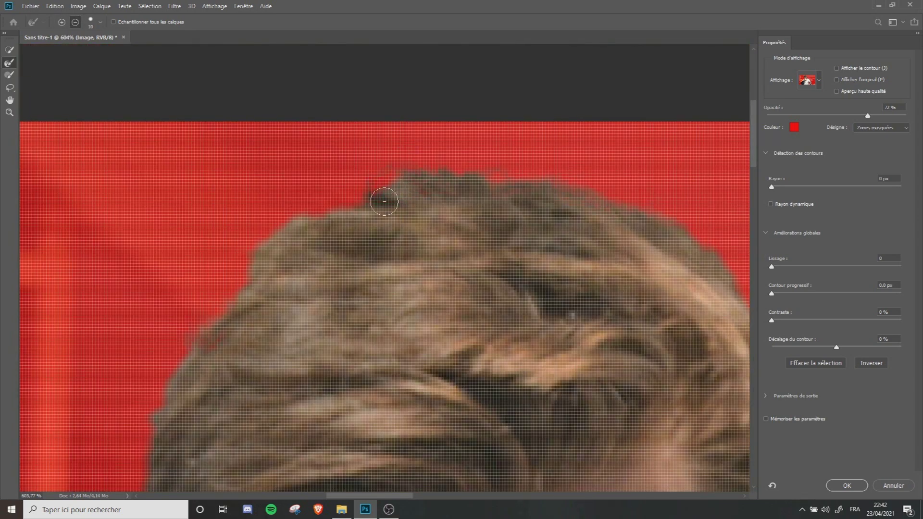
scroll(377, 233, "down", 6)
scroll(385, 223, "up", 7)
scroll(400, 214, "down", 12)
scroll(252, 342, "up", 4)
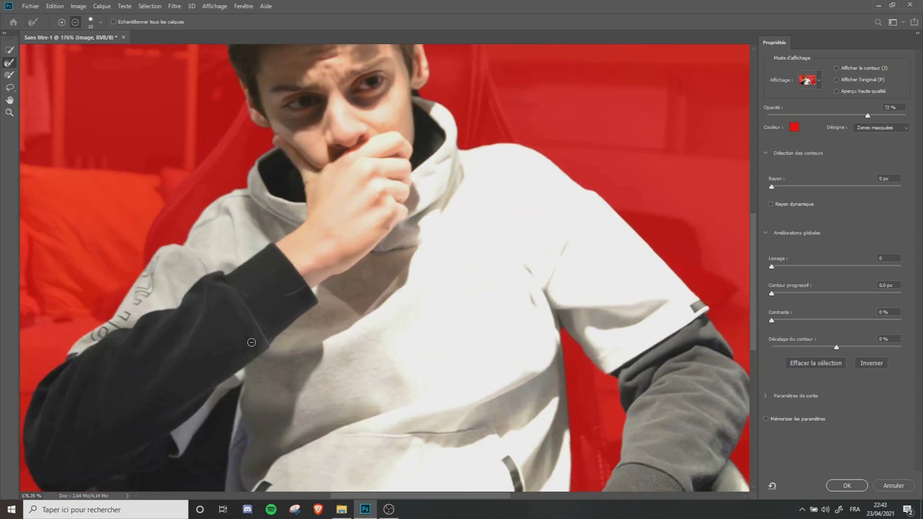
scroll(247, 331, "down", 6)
scroll(256, 290, "up", 3)
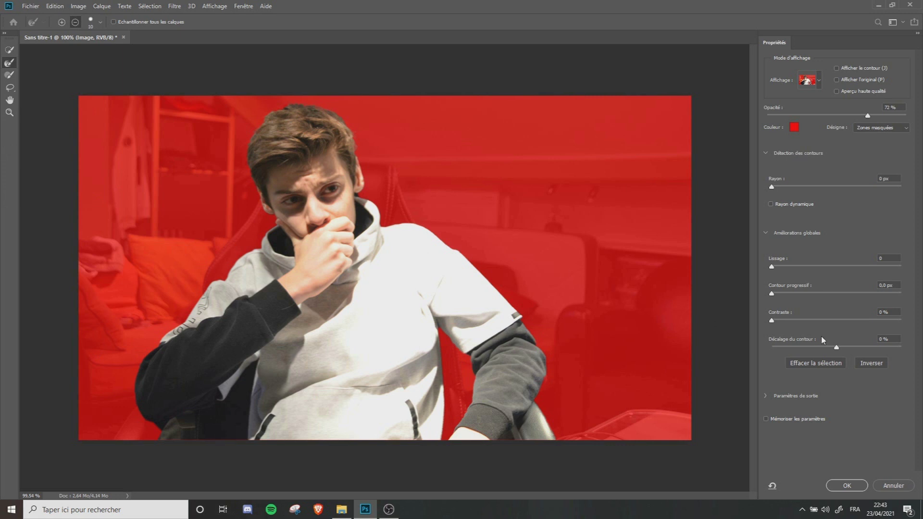
- Accept the refined selection and copy the selected subject onto a new layer
left_click(837, 489)
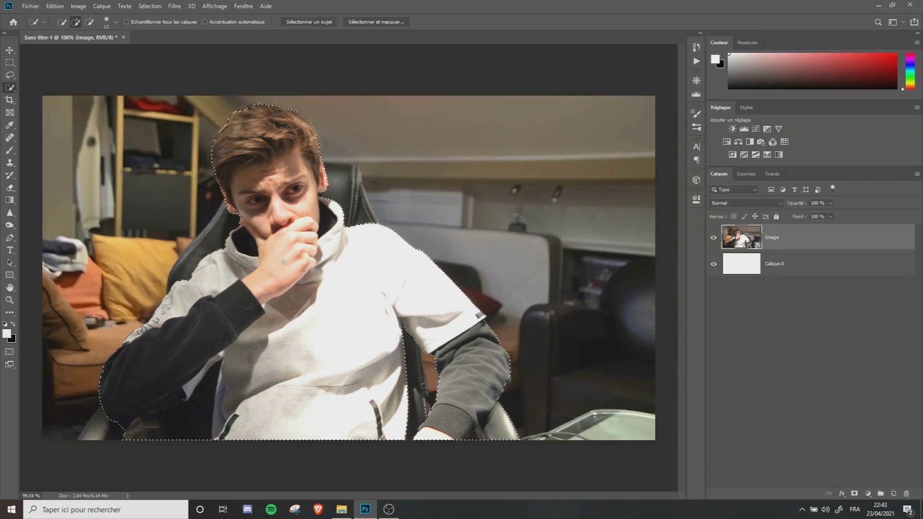
scroll(255, 172, "down", 1)
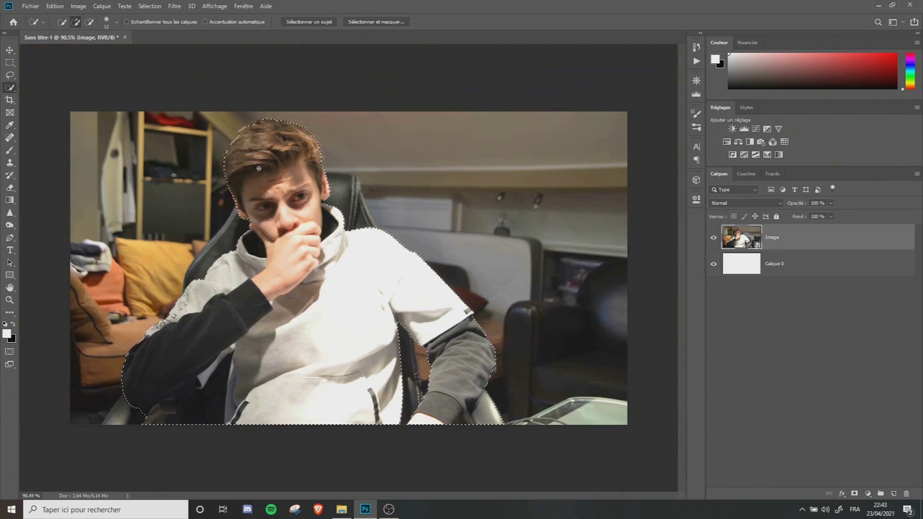
key("ctrl+v")
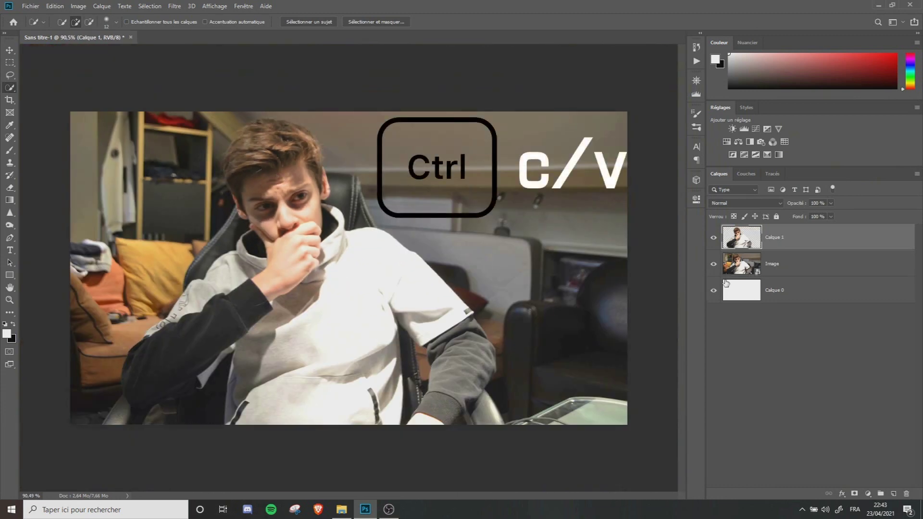
- Hide the Image layer and inspect the cut-out's edges around the sleeves, shoulder and head
left_click(713, 264)
scroll(332, 221, "up", 8)
scroll(370, 228, "down", 6)
scroll(104, 316, "up", 10)
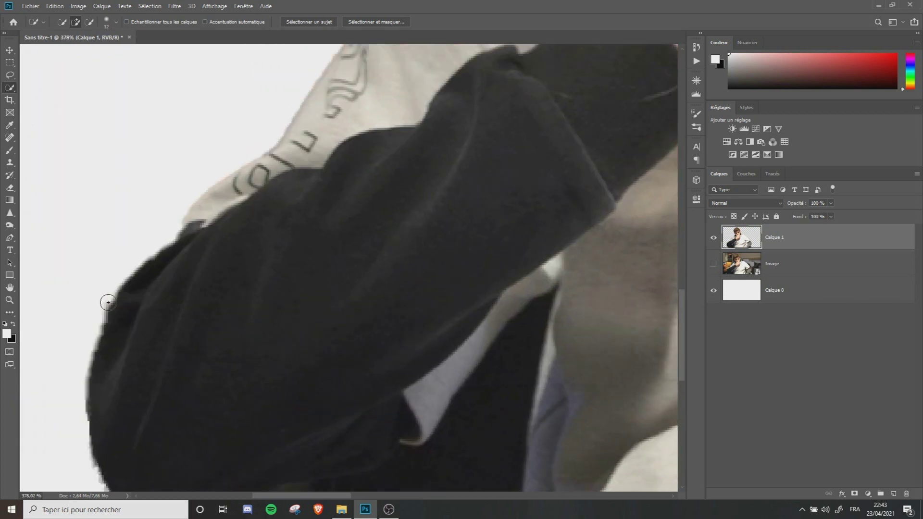
scroll(188, 204, "down", 6)
scroll(460, 221, "up", 7)
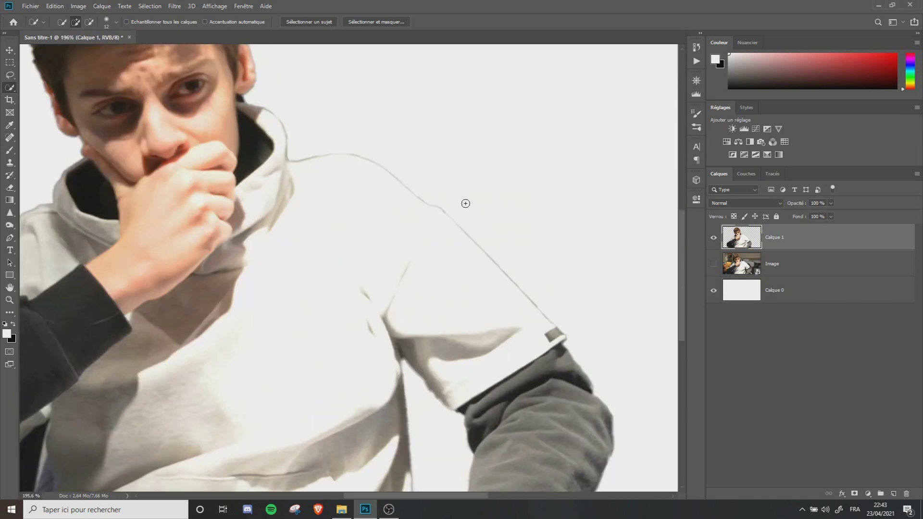
scroll(453, 163, "down", 6)
scroll(483, 258, "up", 6)
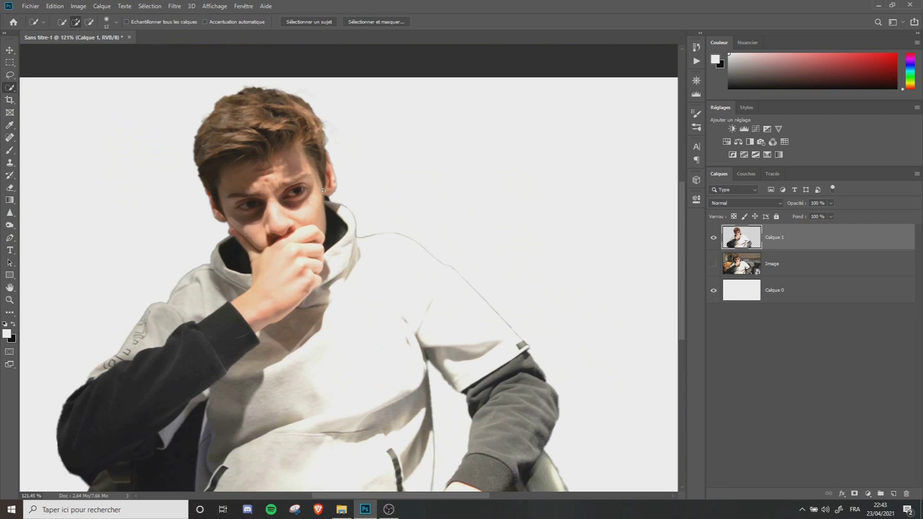
scroll(234, 248, "down", 5)
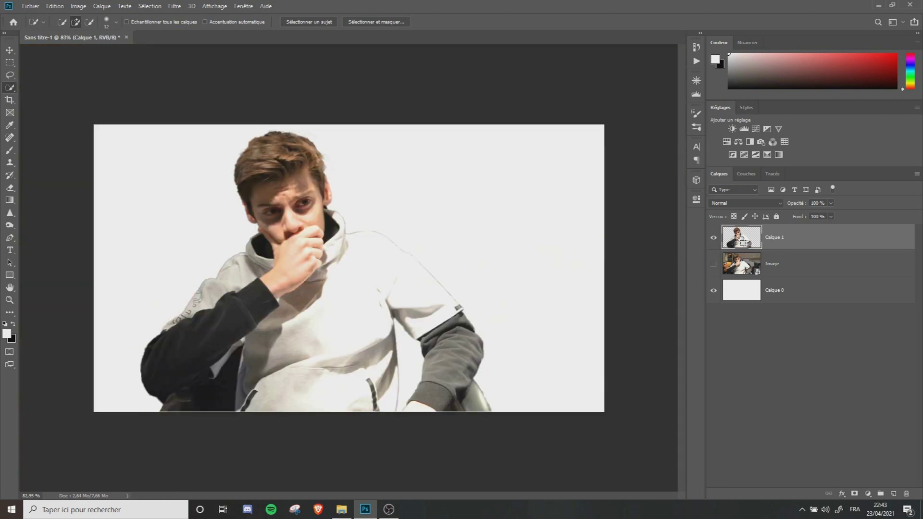
- Load the outline of the Calque 1 cut-out as a selection and contract it by 2 pixels
left_click(741, 239, "ctrl")
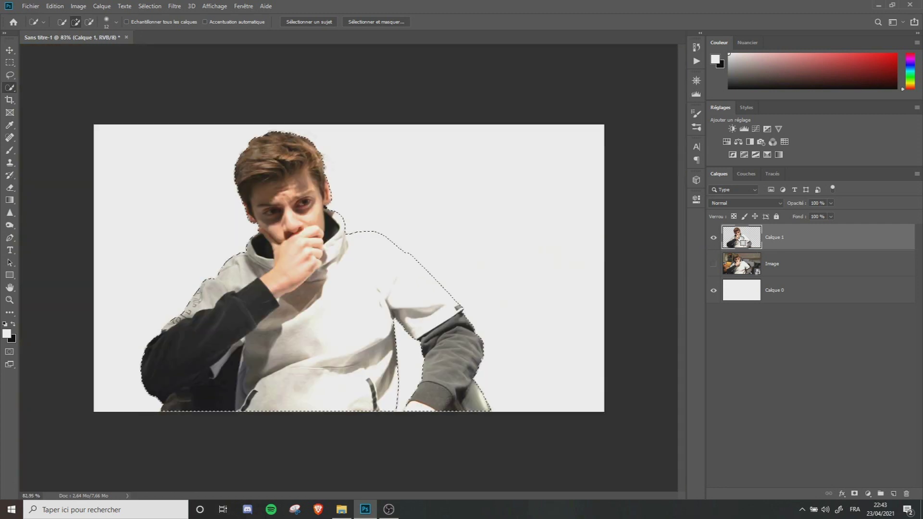
left_click(158, 5)
mouse_move(231, 143)
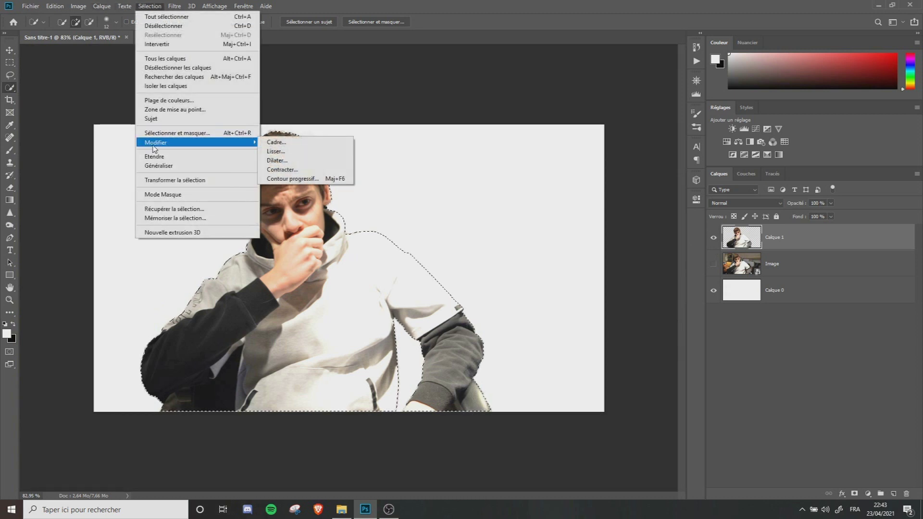
left_click(275, 168)
type("2")
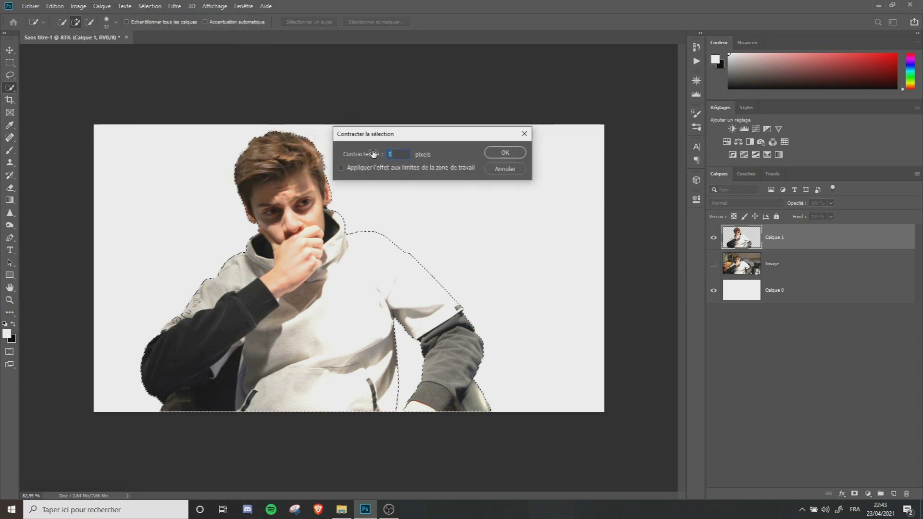
left_click(506, 153)
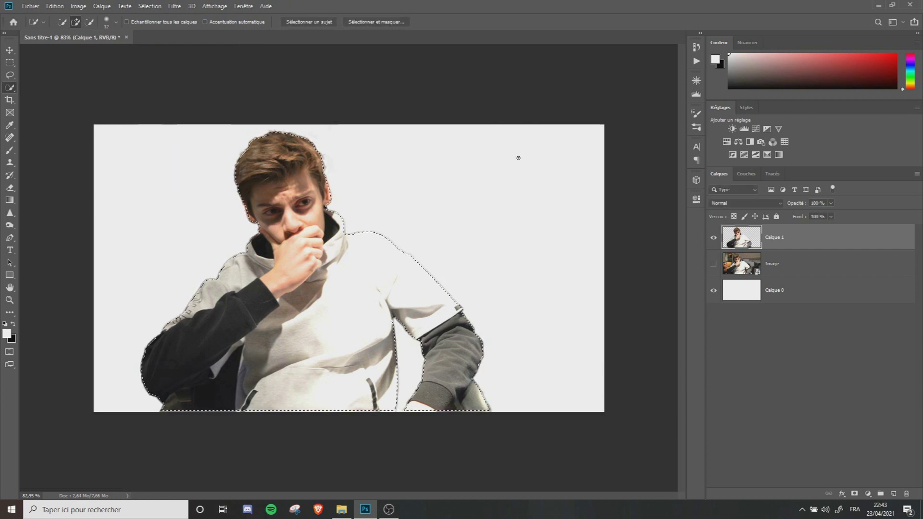
- Copy the contracted selection onto a new layer and hide the Calque 1 cut-out
key("ctrl+j")
left_click(714, 264)
scroll(415, 261, "up", 5)
scroll(415, 262, "down", 5)
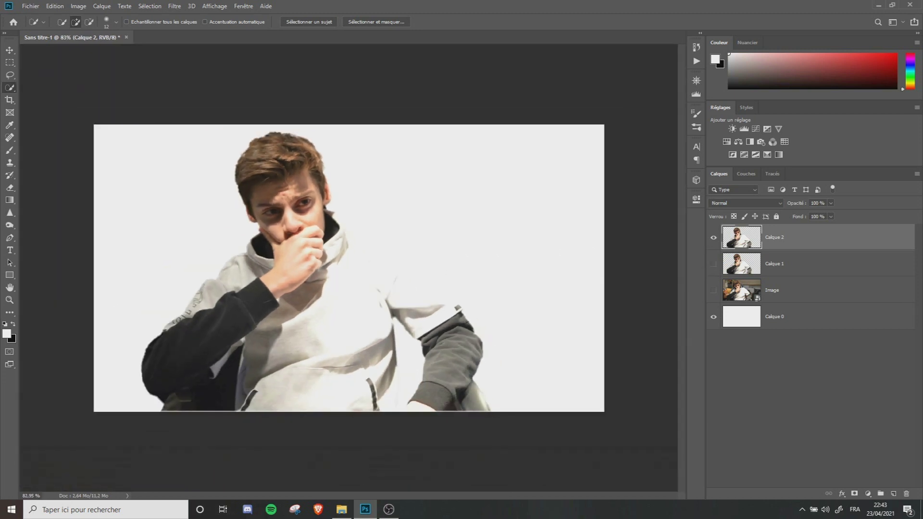
- Delete the first cut-out layer, Calque 1
scroll(412, 304, "up", 6)
left_click(801, 272)
left_click(801, 272)
key("Delete")
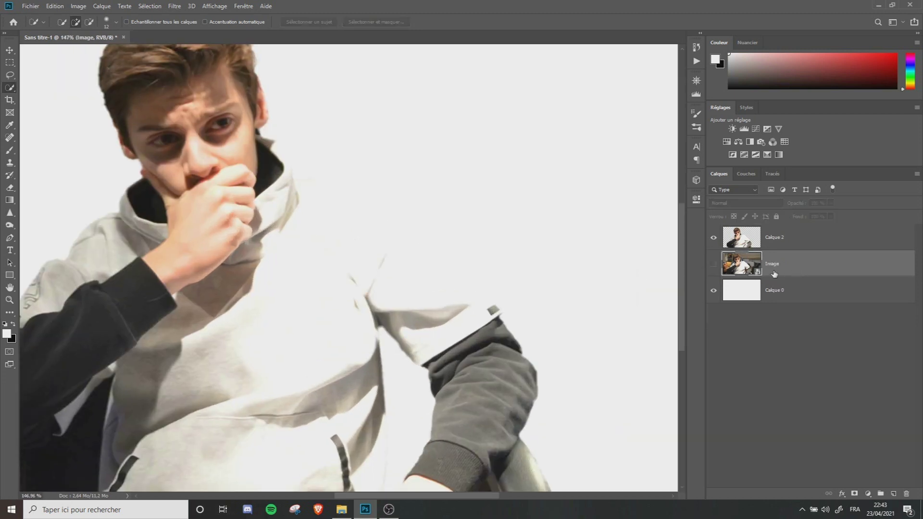
- Check the Calque 2 cut-out by switching its visibility off and on, and select the Calque 0 background layer
left_click(785, 248)
scroll(472, 243, "down", 3)
left_click(713, 240)
left_click(713, 240)
scroll(529, 298, "up", 4)
left_click(733, 288)
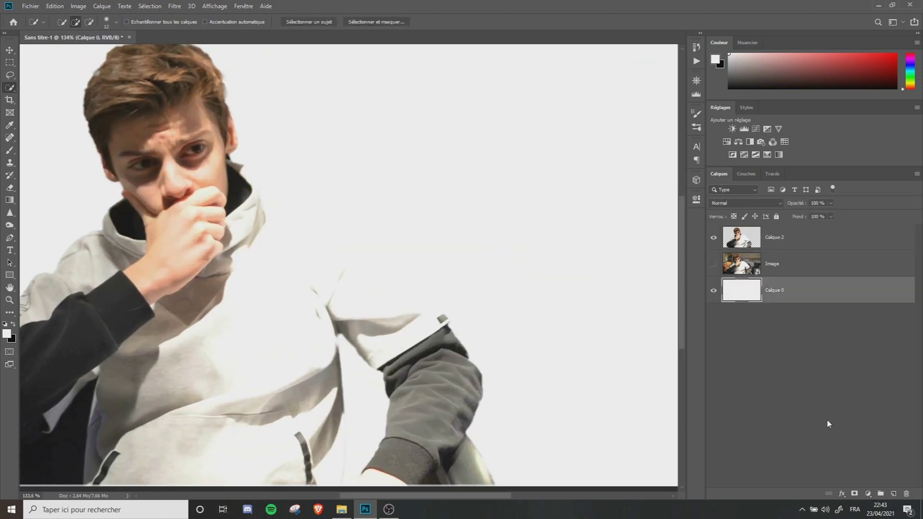
- Add a bright red colour overlay in Normal mode at 100 % opacity to the Calque 0 background layer
scroll(383, 300, "down", 3)
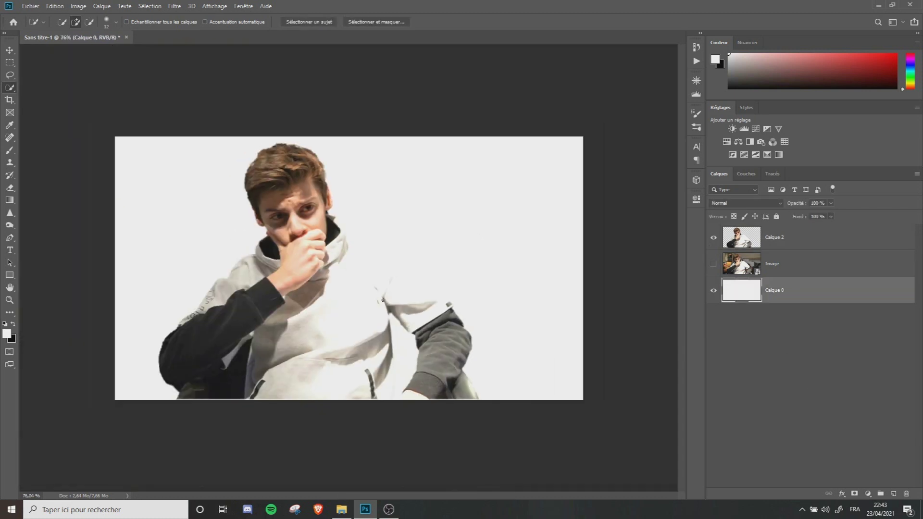
left_click(840, 492)
left_click(842, 495)
left_click(844, 496)
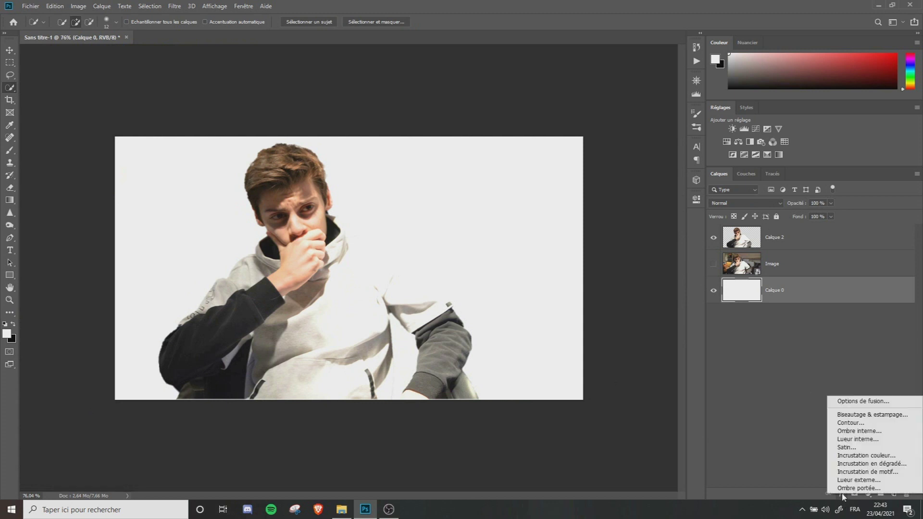
left_click(852, 456)
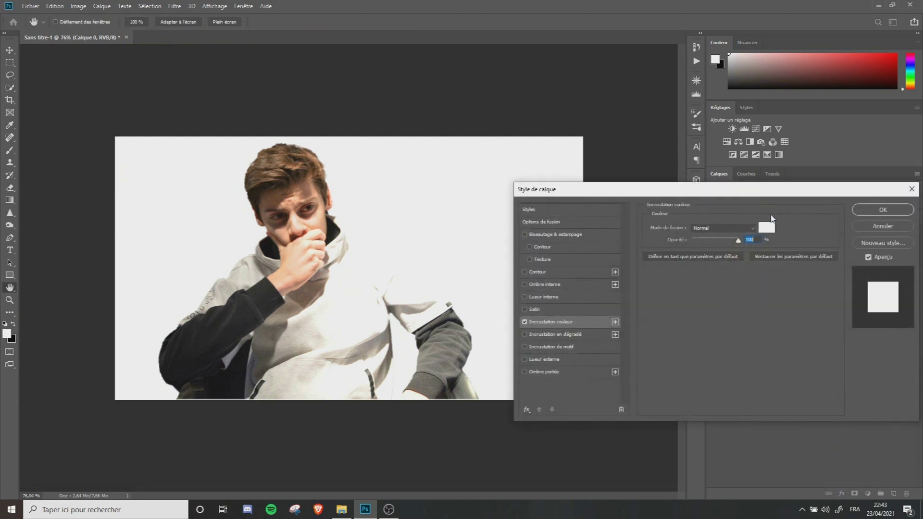
left_click(769, 227)
left_click(643, 252)
left_click(761, 242)
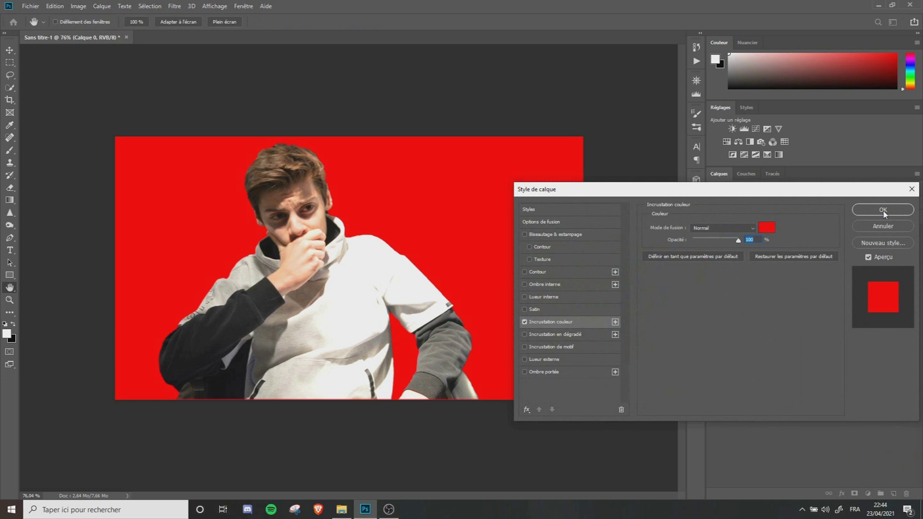
left_click(884, 213)
- Examine the cut-out's edges against the red background around the head, both sleeves and the leftover chair parts
scroll(250, 185, "up", 3)
scroll(181, 132, "up", 3)
scroll(179, 123, "down", 3)
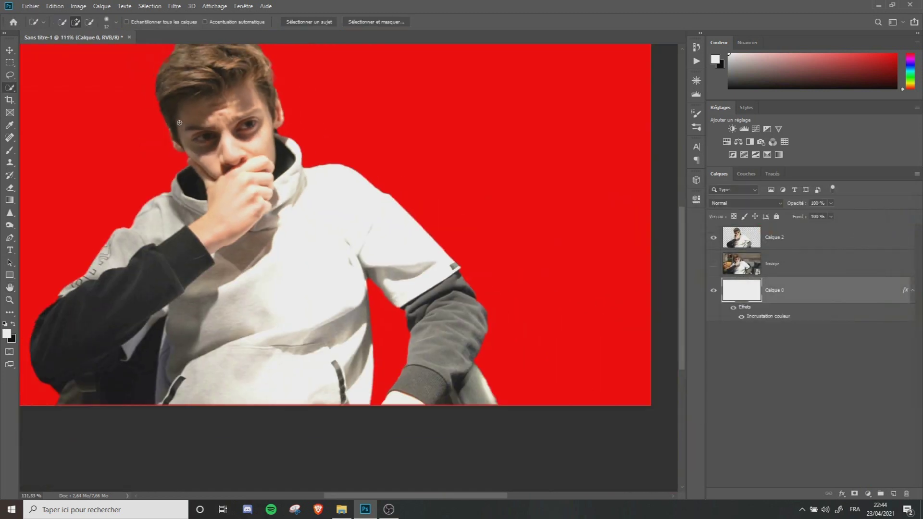
scroll(179, 124, "down", 4)
scroll(192, 203, "up", 3)
scroll(527, 433, "up", 6)
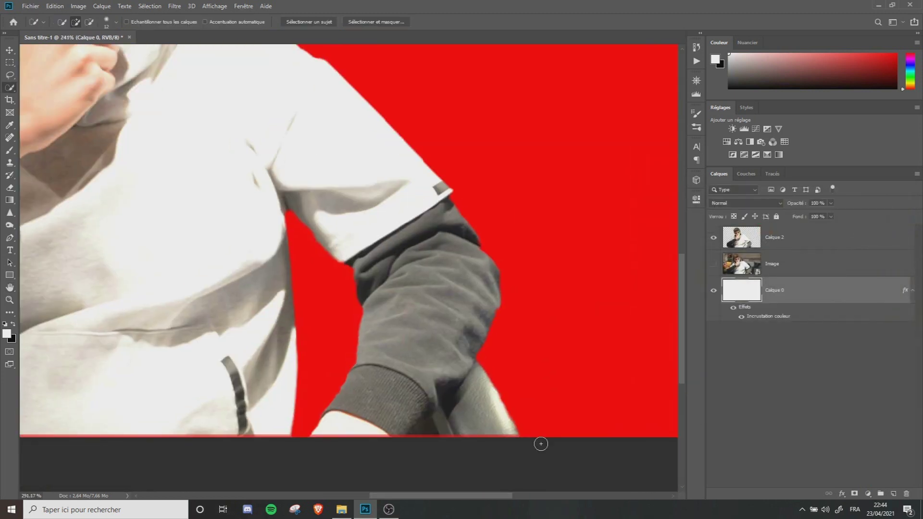
scroll(399, 368, "right", 3)
scroll(369, 351, "down", 4)
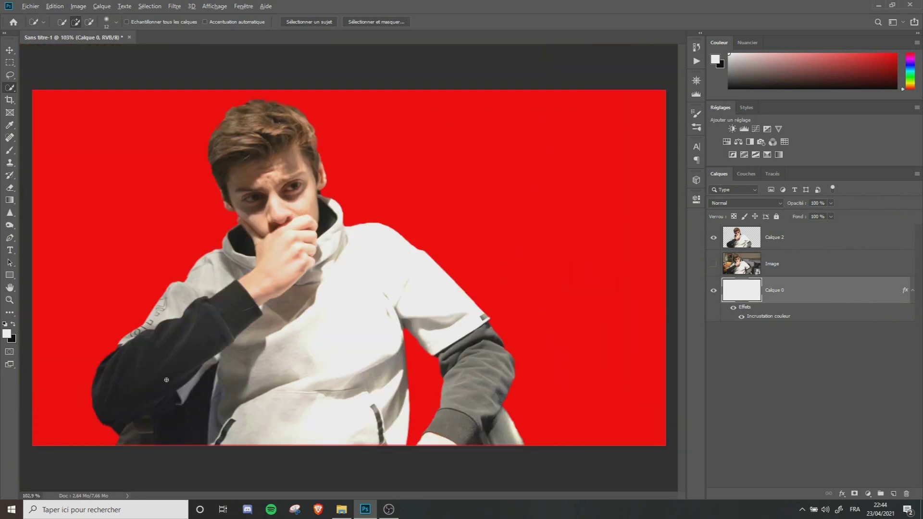
scroll(127, 435, "up", 3)
scroll(161, 403, "up", 3)
scroll(203, 347, "down", 3)
scroll(211, 347, "down", 2)
scroll(186, 334, "up", 2)
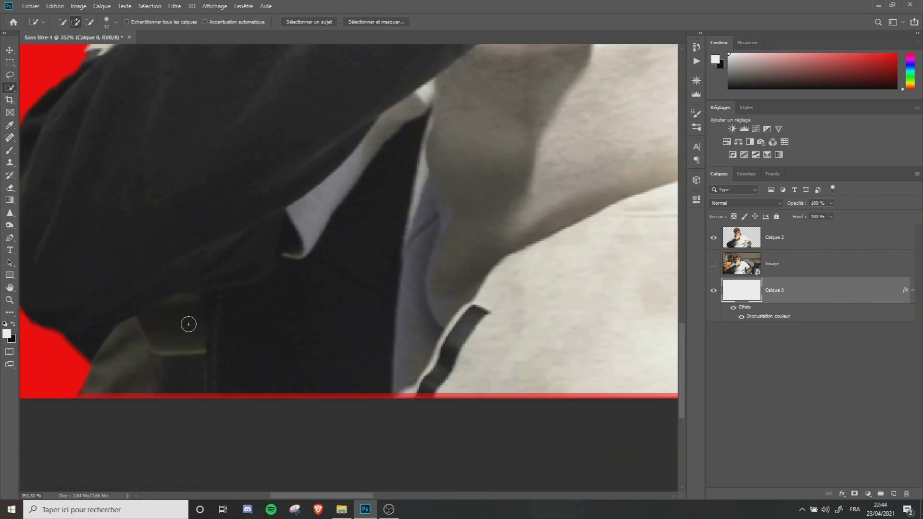
scroll(272, 409, "up", 2)
scroll(256, 333, "down", 5)
scroll(292, 298, "down", 5)
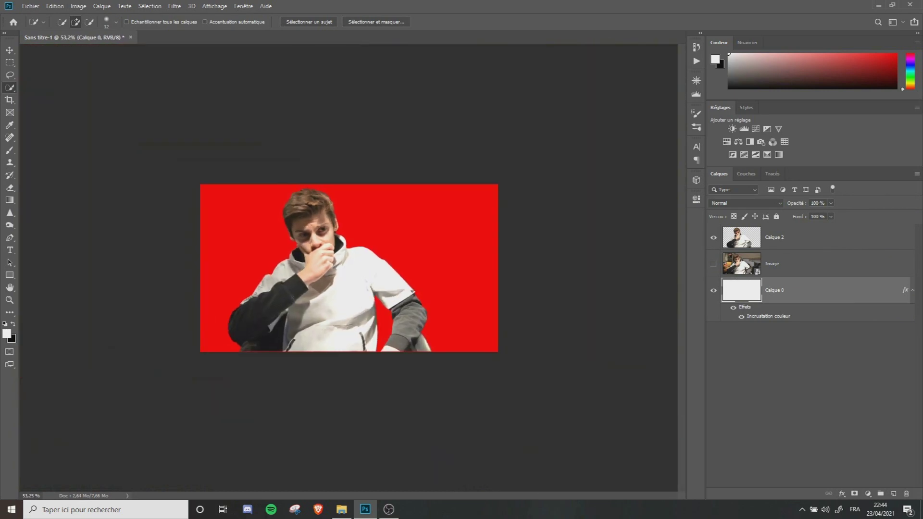
scroll(350, 295, "up", 4)
- Rename the Calque 2 cut-out layer as image and add a layer mask to it
left_click(750, 242)
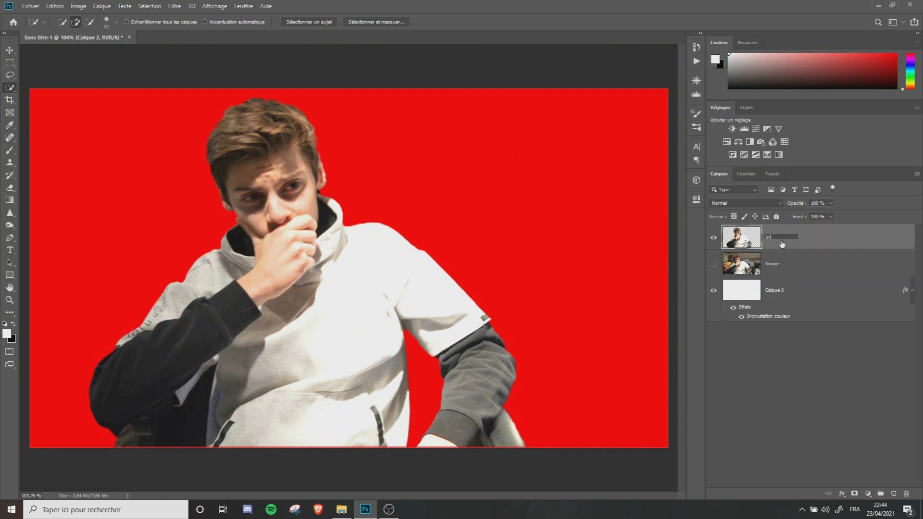
key("Return")
left_click(854, 494)
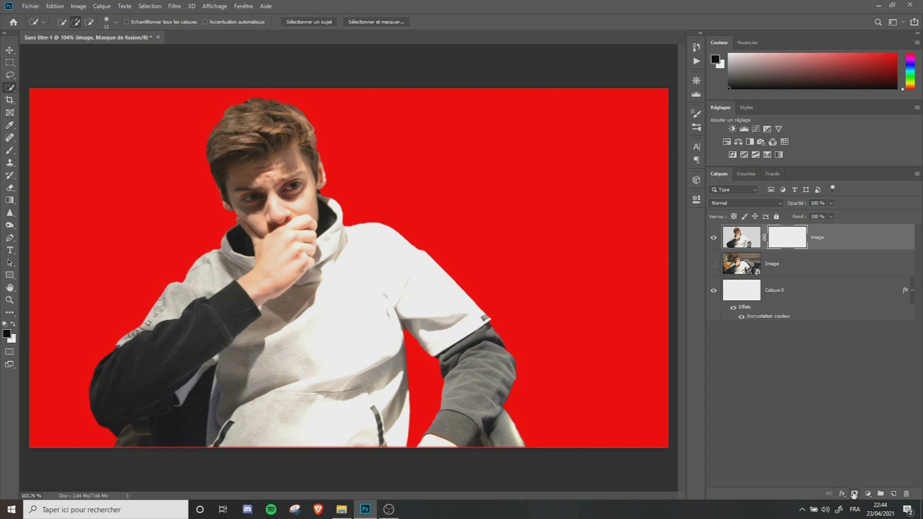
- Set up the Brush tool with the soft round tip Arrondi flou, a 122 px size and 100 % opacity
left_click(10, 153)
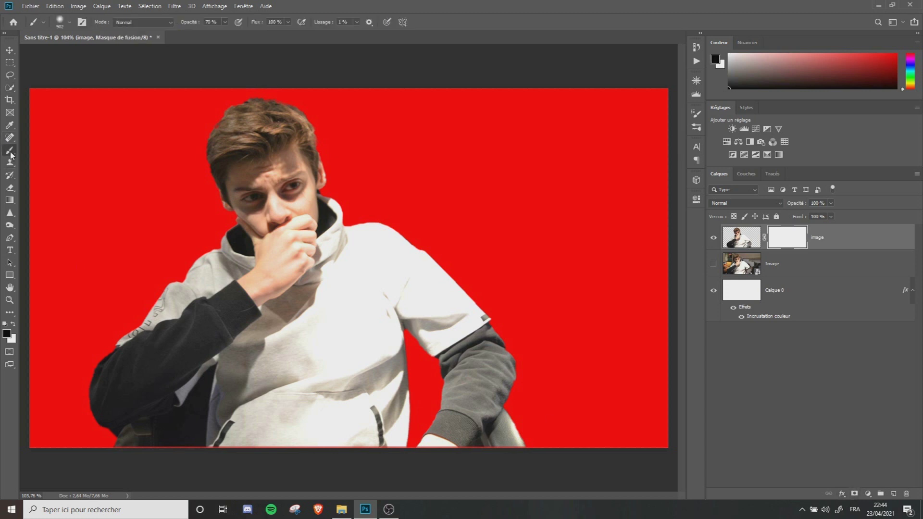
left_click(65, 22)
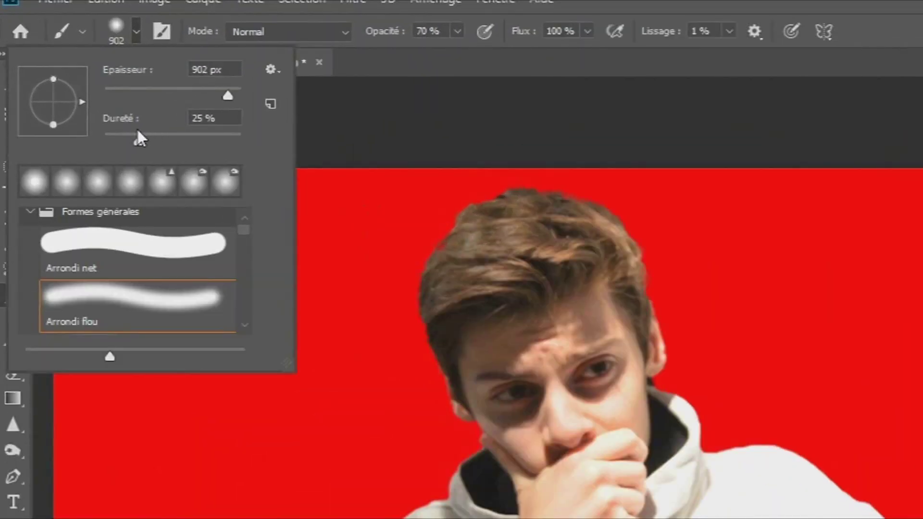
left_click(139, 34)
mouse_move(362, 270)
left_mouse_down()
mouse_move(238, 270)
mouse_move(164, 285)
left_mouse_up()
left_click(225, 22)
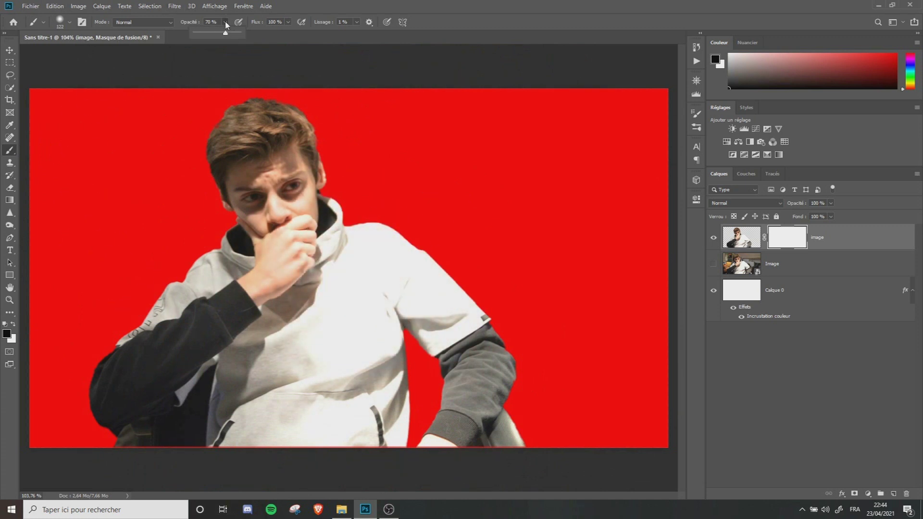
- Paint black on the mask to hide the chair remnants below the bent arm's dark sleeve
scroll(153, 452, "up", 11)
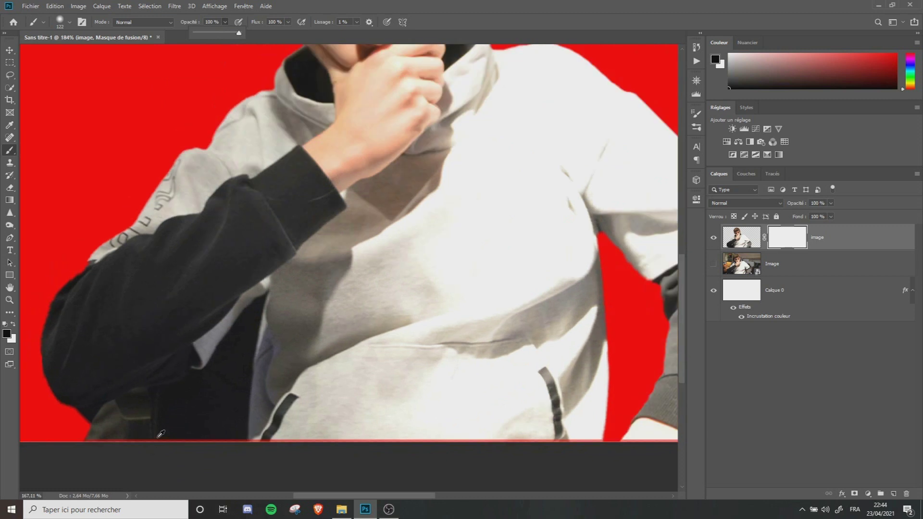
mouse_move(246, 400)
left_mouse_down()
mouse_move(175, 418)
mouse_move(134, 457)
mouse_move(55, 461)
left_mouse_up()
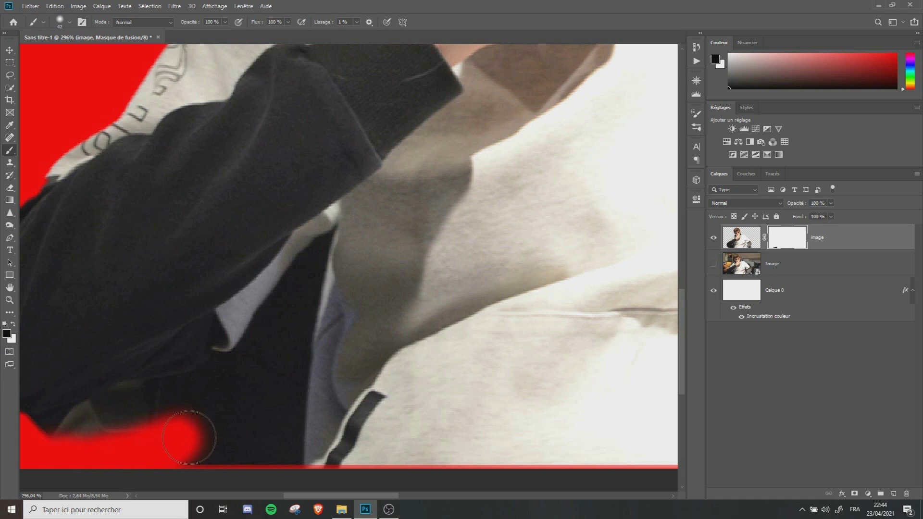
- Demonstrate masking by painting a black stroke across the hoodie and painting it back with white
mouse_move(656, 243)
left_mouse_down()
mouse_move(427, 291)
mouse_move(185, 361)
left_mouse_up()
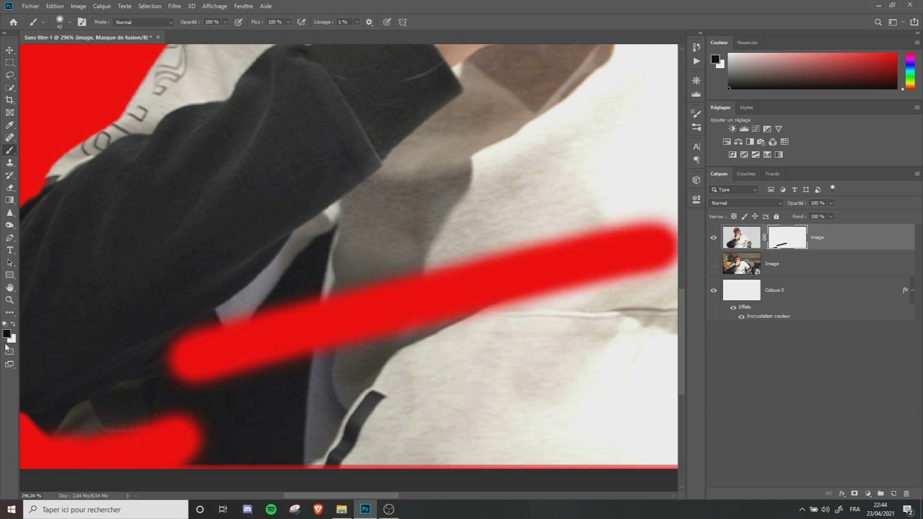
left_click(13, 325)
mouse_move(656, 240)
left_mouse_down()
mouse_move(165, 311)
mouse_move(278, 353)
mouse_move(157, 384)
mouse_move(644, 221)
mouse_move(605, 320)
left_mouse_up()
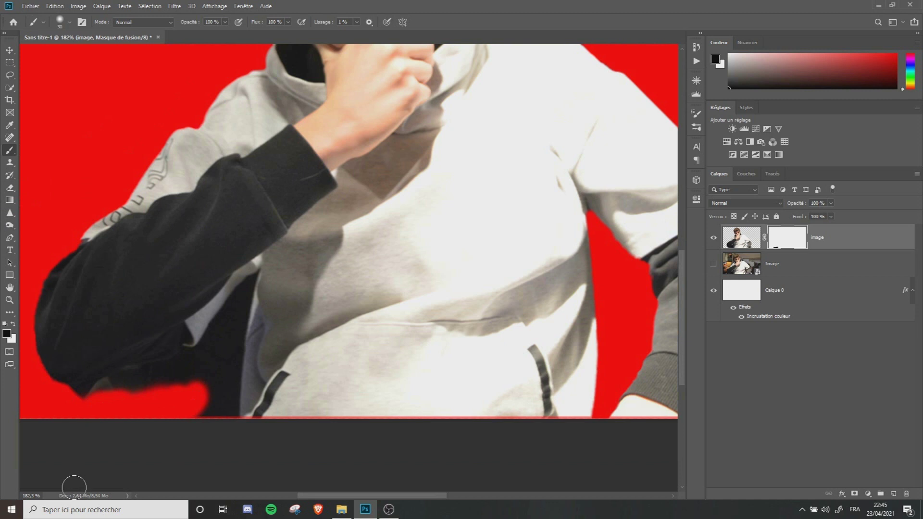
- Paint out the dark chair area between the bent arm's sleeve and the hoodie's side on the mask, using finer brushes along the edges
scroll(74, 488, "up", 8)
scroll(103, 448, "down", 3)
mouse_move(72, 320)
left_mouse_down()
mouse_move(312, 223)
mouse_move(239, 375)
mouse_move(323, 364)
mouse_move(344, 219)
left_mouse_up()
scroll(371, 148, "up", 6)
left_click_drag(347, 177, 335, 178)
mouse_move(255, 270)
left_mouse_down()
mouse_move(226, 329)
mouse_move(150, 366)
mouse_move(163, 341)
mouse_move(237, 292)
mouse_move(305, 193)
mouse_move(344, 163)
mouse_move(340, 258)
left_mouse_up()
scroll(359, 100, "up", 9)
left_click_drag(291, 236, 282, 237)
mouse_move(265, 254)
left_mouse_down()
mouse_move(347, 173)
mouse_move(354, 197)
mouse_move(296, 213)
mouse_move(181, 348)
left_mouse_up()
left_click_drag(381, 209, 373, 247)
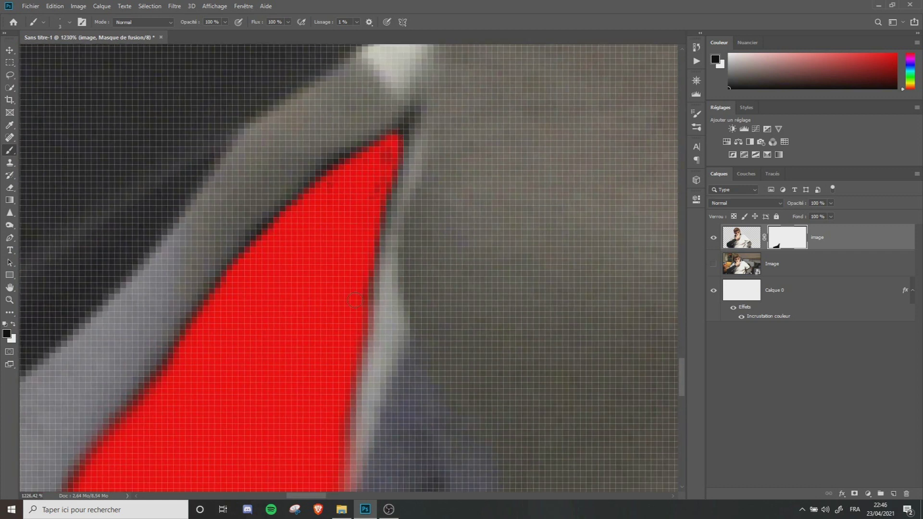
- Mask out the piece of chair behind the grey sleeve's cuff with a 21 px black brush
scroll(313, 269, "down", 20)
scroll(197, 360, "up", 15)
scroll(377, 310, "down", 15)
scroll(513, 351, "up", 11)
scroll(513, 351, "down", 13)
scroll(567, 374, "up", 17)
mouse_move(536, 353)
left_mouse_down()
mouse_move(501, 391)
mouse_move(341, 391)
mouse_move(332, 350)
mouse_move(431, 244)
mouse_move(418, 268)
left_mouse_up()
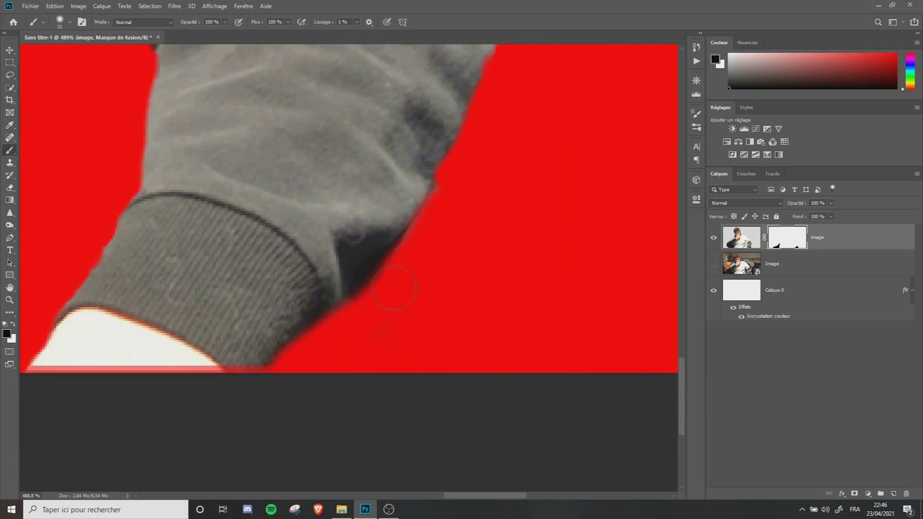
- Touch up the hair's upper edge on the layer mask and lower the brush opacity to 5 %
scroll(418, 268, "down", 20)
scroll(269, 210, "up", 20)
scroll(308, 144, "up", 3)
left_click(387, 103)
left_click(224, 22)
left_click_drag(228, 34, 180, 34)
scroll(211, 173, "down", 7)
scroll(270, 226, "down", 1)
scroll(252, 151, "down", 7)
scroll(304, 188, "up", 8)
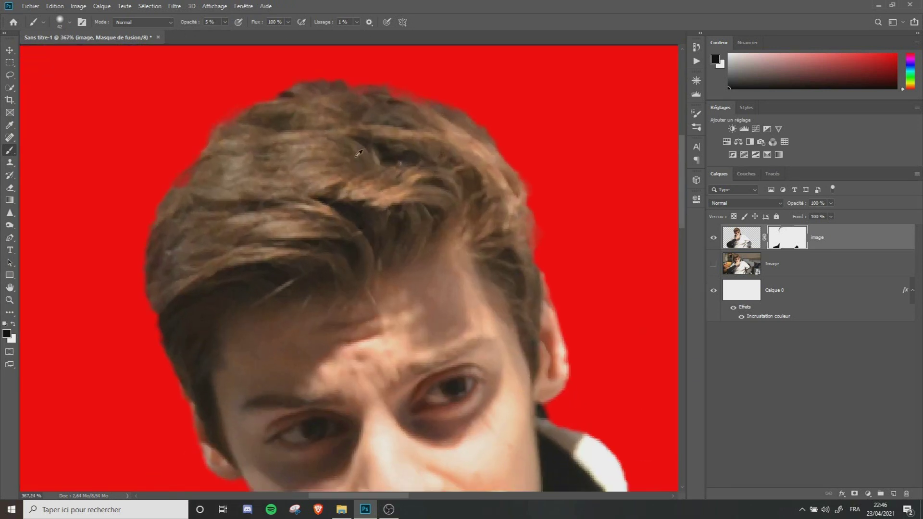
scroll(326, 161, "down", 4)
left_click(225, 21)
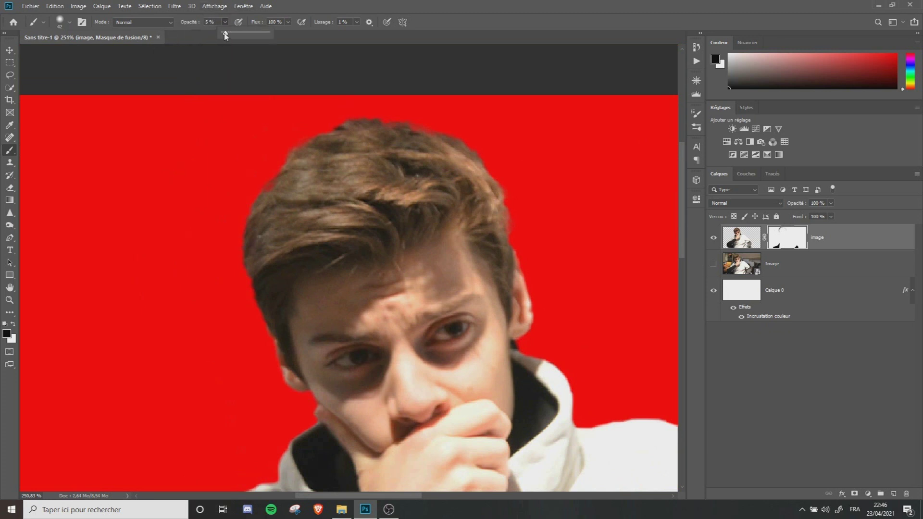
left_click(226, 22)
scroll(377, 175, "down", 5)
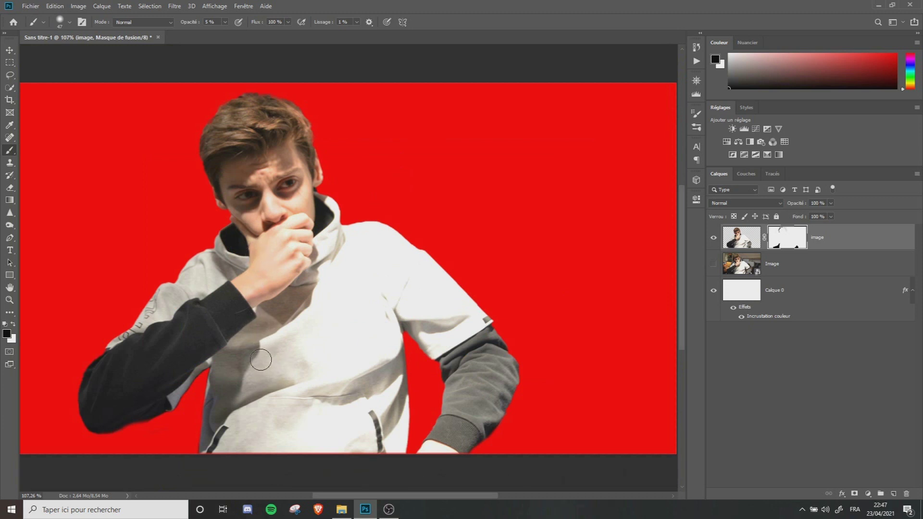
- Switch to the Move tool and check the options for disabling, deleting or applying the image layer's mask
right_click(795, 238)
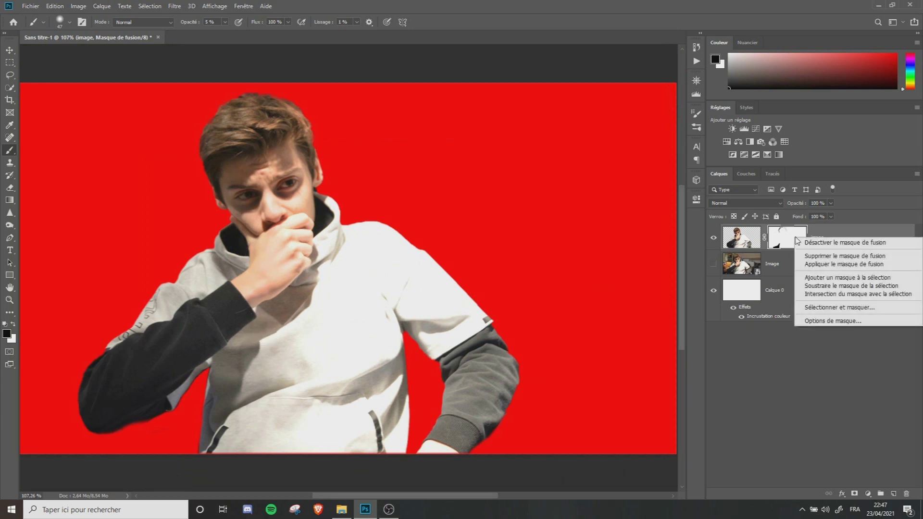
left_click(785, 238)
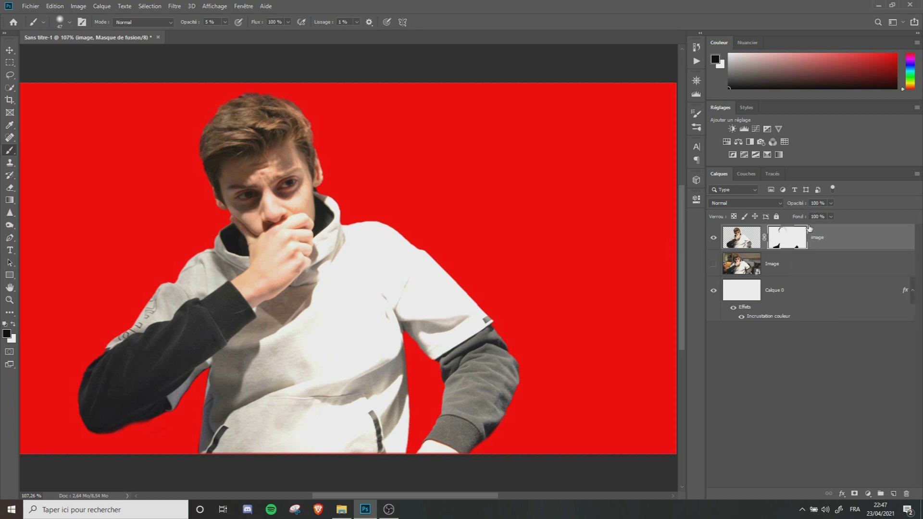
left_click(12, 53)
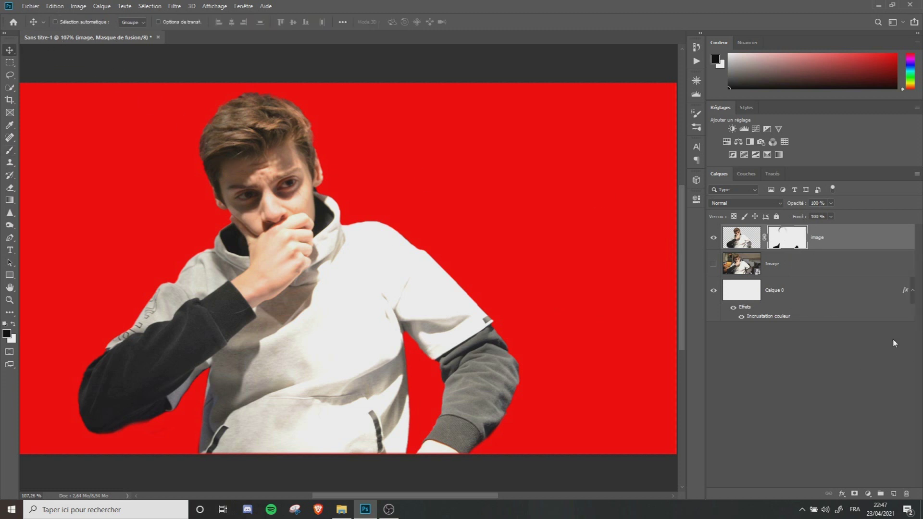
right_click(795, 236)
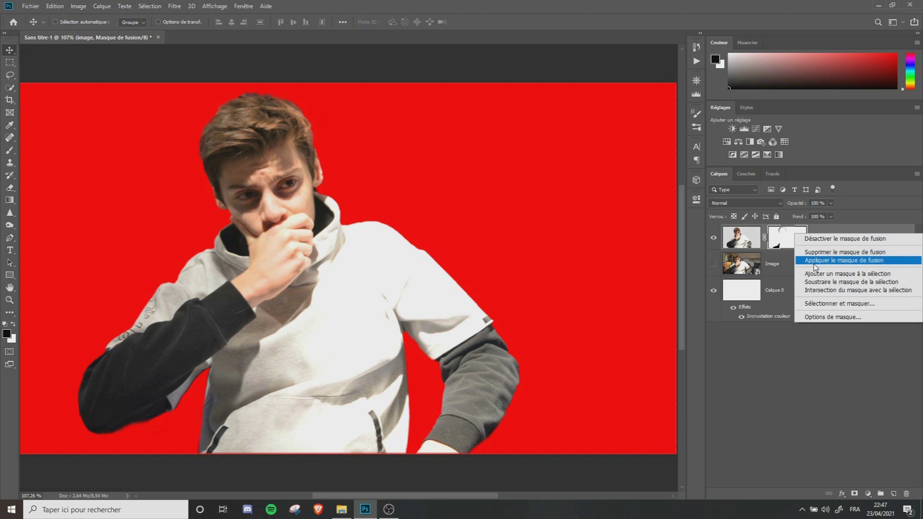
left_click(774, 241)
scroll(310, 158, "down", 3)
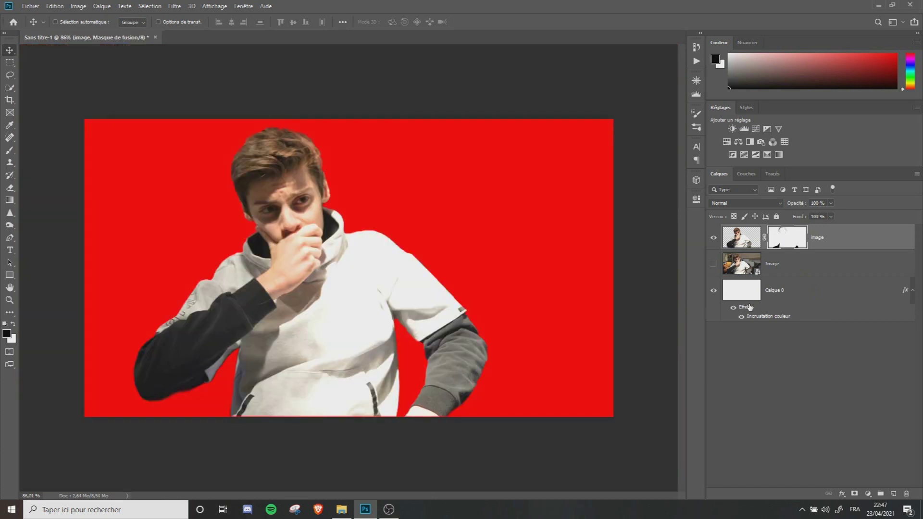
- Compare the cut-out with and without Calque 0's red colour overlay and leave the overlay hidden
left_click(742, 317)
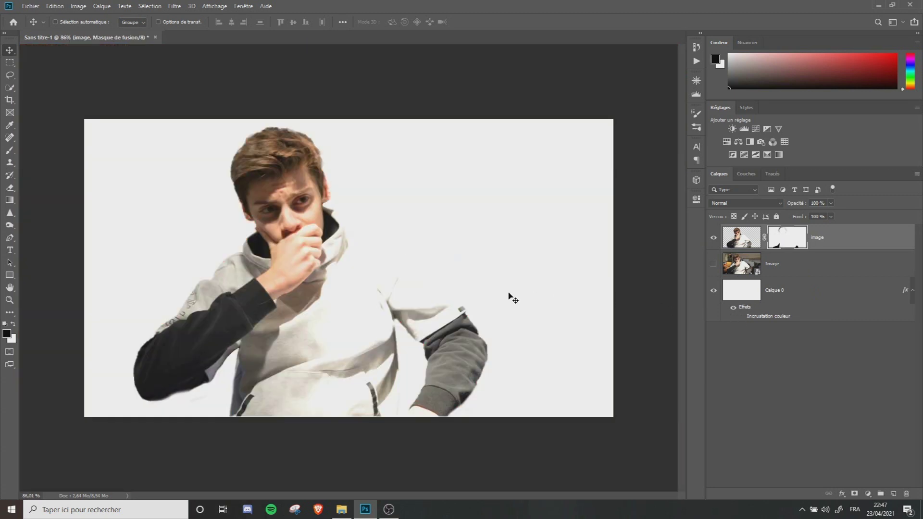
left_click(745, 318)
left_click(742, 317)
left_click(742, 317)
- Show the original Image photo layer with the cut-out hidden, and shift the photo slightly down
left_click(714, 264)
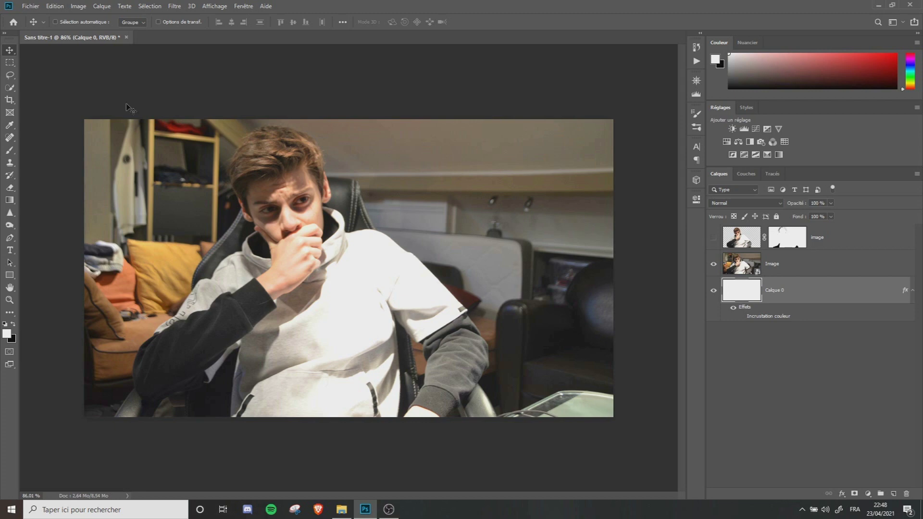
left_click(789, 264)
mouse_move(339, 258)
left_mouse_down()
mouse_move(386, 227)
mouse_move(339, 263)
left_mouse_up()
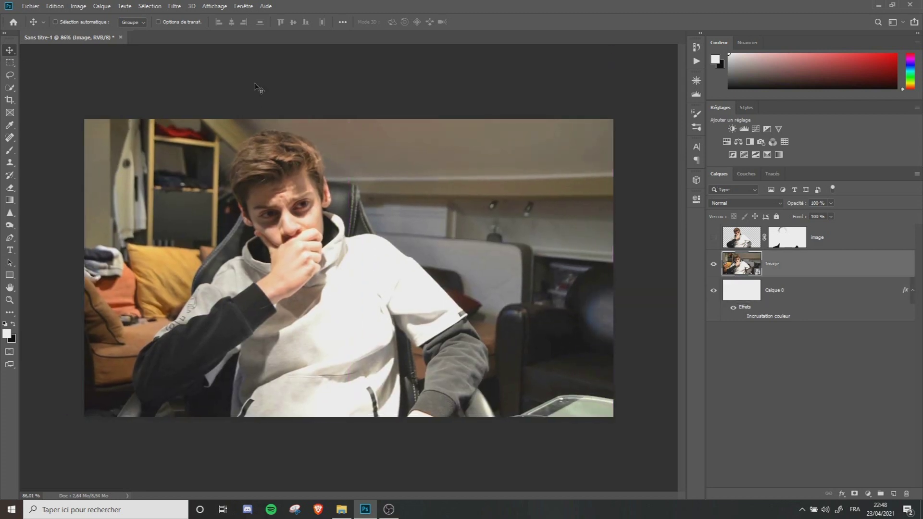
- Apply a Gaussian blur with a 5,0 pixel radius to the Image photo layer and rasterize the layer
left_click(177, 6)
mouse_move(217, 144)
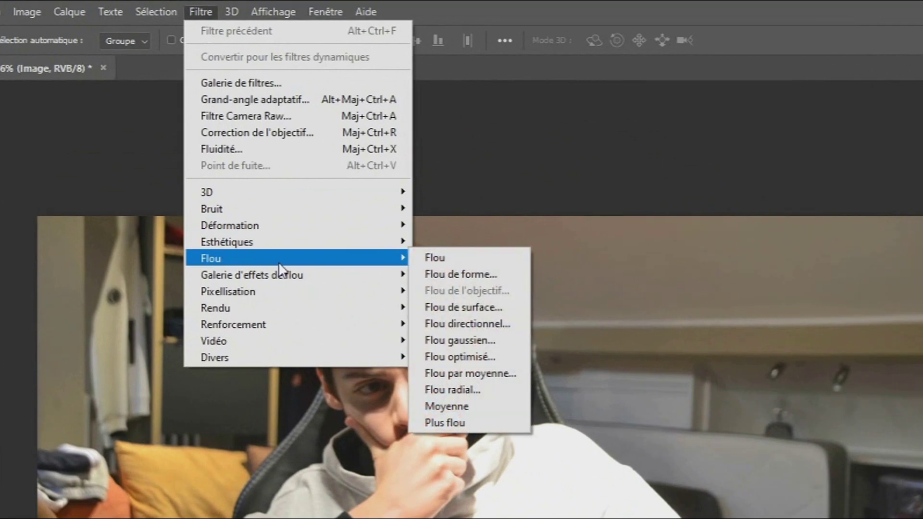
left_click(480, 340)
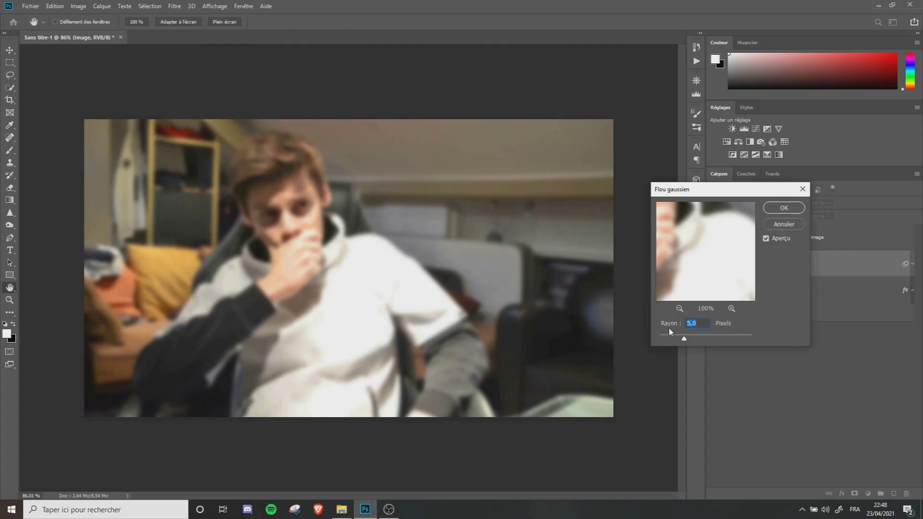
left_click(783, 208)
right_click(793, 272)
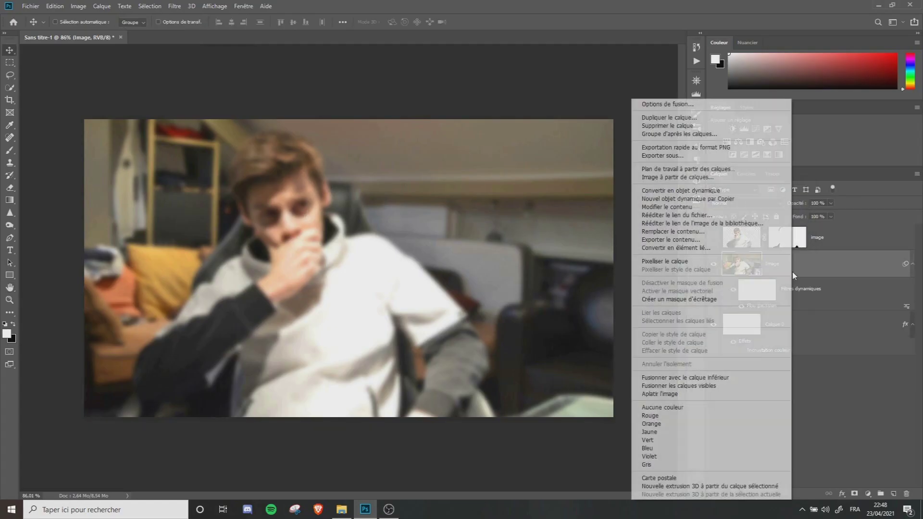
left_click(691, 261)
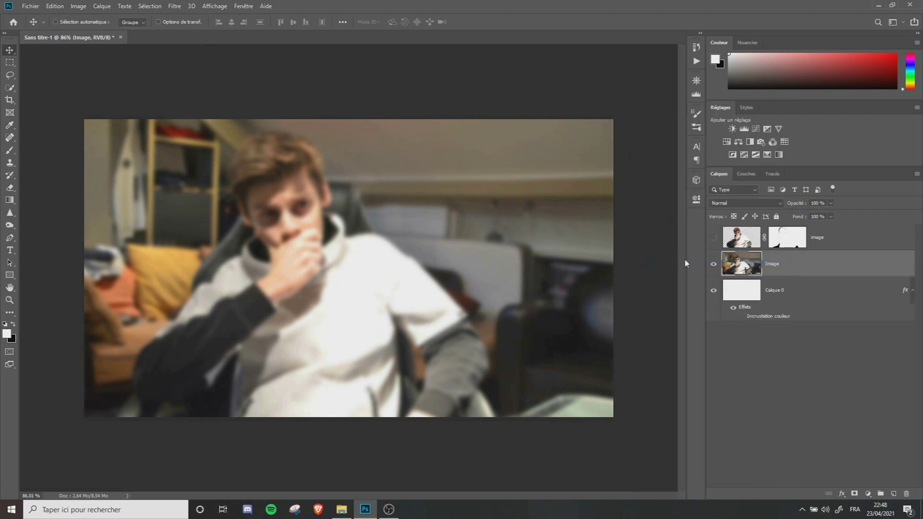
- Scale the blurred Image photo to 86,20 % height and 93,10 % width, keeping it against the canvas's left and top edges
key("ctrl+t")
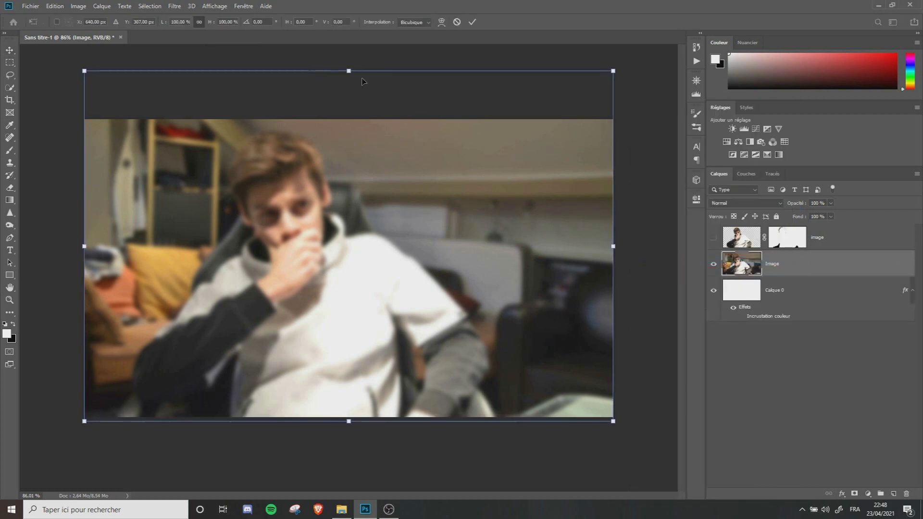
left_click_drag(355, 94, 354, 123)
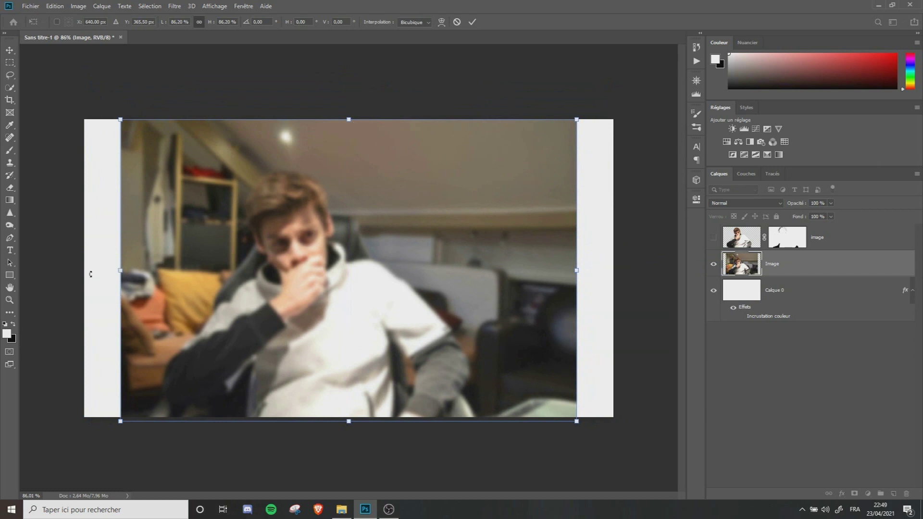
left_click_drag(120, 270, 85, 271)
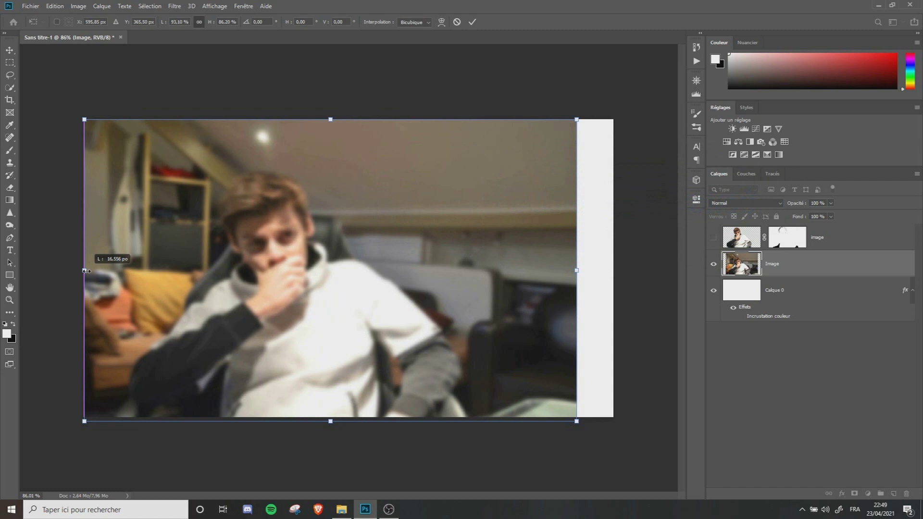
key("Return")
- Cover the upper part of the blank strip beside the photo by cloning the neighbouring ceiling and wall with the Clone Stamp
scroll(645, 189, "up", 5)
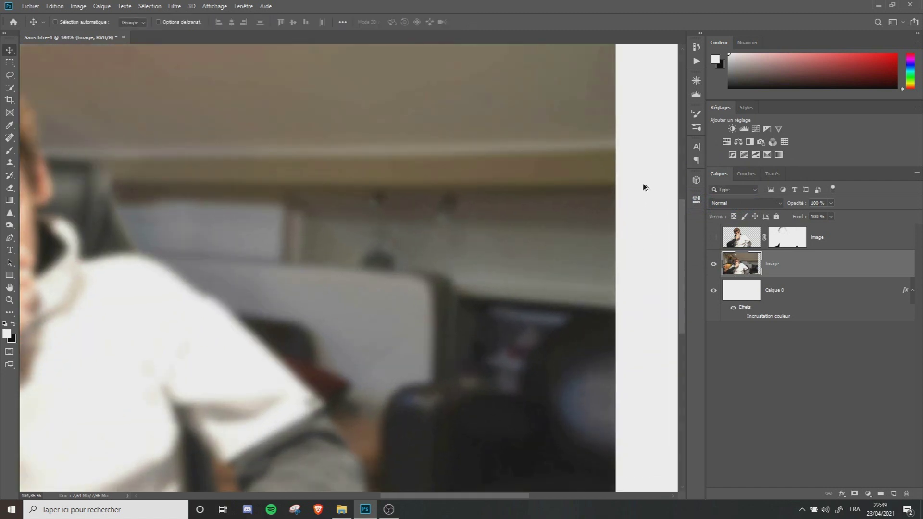
scroll(631, 203, "down", 6)
scroll(599, 240, "up", 6)
scroll(596, 255, "down", 5)
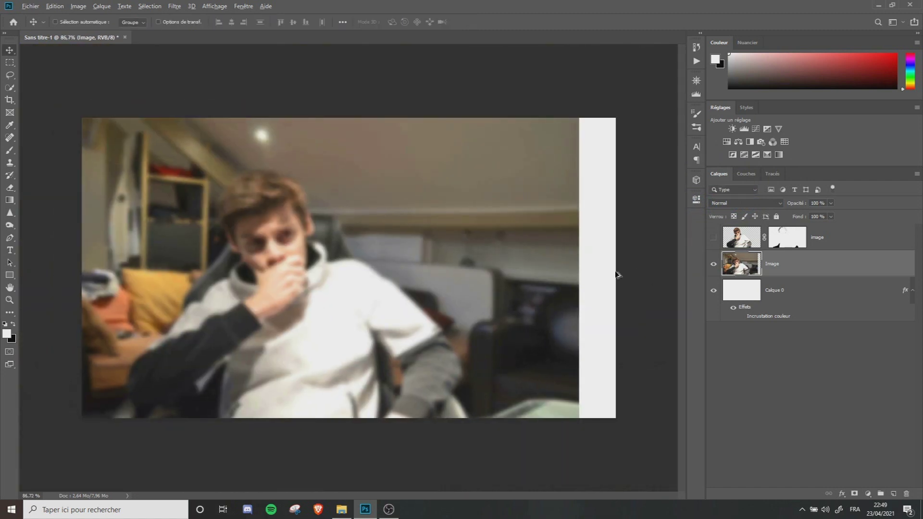
scroll(631, 275, "up", 3)
scroll(622, 268, "right", 6)
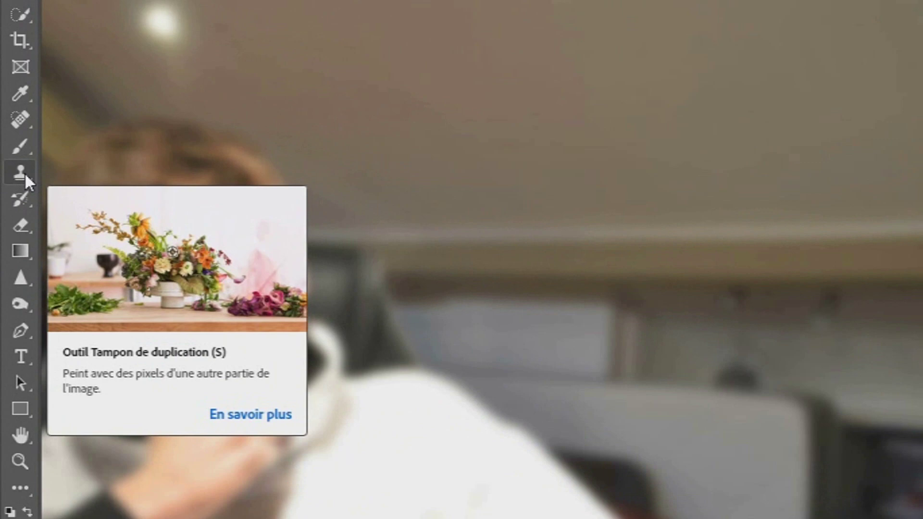
left_click(24, 173)
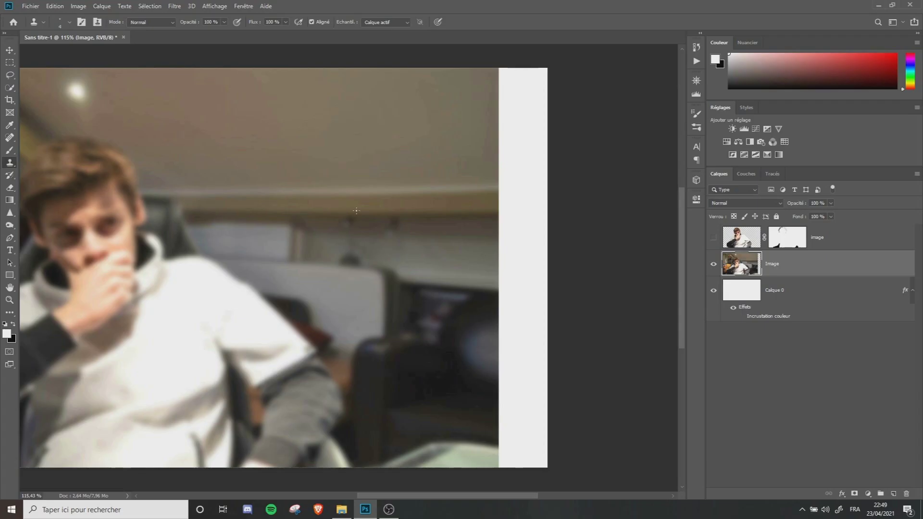
mouse_move(356, 210)
left_mouse_down()
mouse_move(391, 216)
mouse_move(375, 207)
left_mouse_up()
mouse_move(511, 152)
left_mouse_down()
mouse_move(539, 148)
mouse_move(508, 134)
mouse_move(504, 100)
mouse_move(514, 80)
mouse_move(438, 111)
mouse_move(435, 74)
mouse_move(427, 77)
mouse_move(528, 99)
left_mouse_up()
left_click(418, 78, "alt")
left_click(476, 194, "alt")
mouse_move(502, 189)
left_mouse_down()
mouse_move(531, 158)
mouse_move(481, 206)
mouse_move(502, 274)
left_mouse_up()
- Clone the dark furniture and wall areas over the rest of the blank strip down to the canvas's lower edge
left_click(480, 364, "alt")
mouse_move(491, 362)
left_mouse_down()
mouse_move(538, 263)
mouse_move(469, 296)
left_mouse_up()
left_click_drag(503, 379, 510, 368)
left_click(459, 408, "alt")
left_click(491, 256, "alt")
mouse_move(516, 276)
left_mouse_down()
mouse_move(539, 268)
mouse_move(519, 249)
mouse_move(509, 270)
mouse_move(483, 273)
left_mouse_up()
left_click(485, 256, "alt")
left_click(513, 254)
left_click(464, 461, "alt")
mouse_move(500, 455)
left_mouse_down()
mouse_move(524, 448)
mouse_move(523, 461)
left_mouse_up()
left_click(470, 396, "alt")
mouse_move(517, 409)
left_mouse_down()
mouse_move(507, 390)
mouse_move(510, 441)
mouse_move(510, 428)
mouse_move(527, 434)
mouse_move(543, 467)
mouse_move(536, 375)
mouse_move(522, 343)
mouse_move(544, 355)
mouse_move(482, 357)
mouse_move(538, 311)
left_mouse_up()
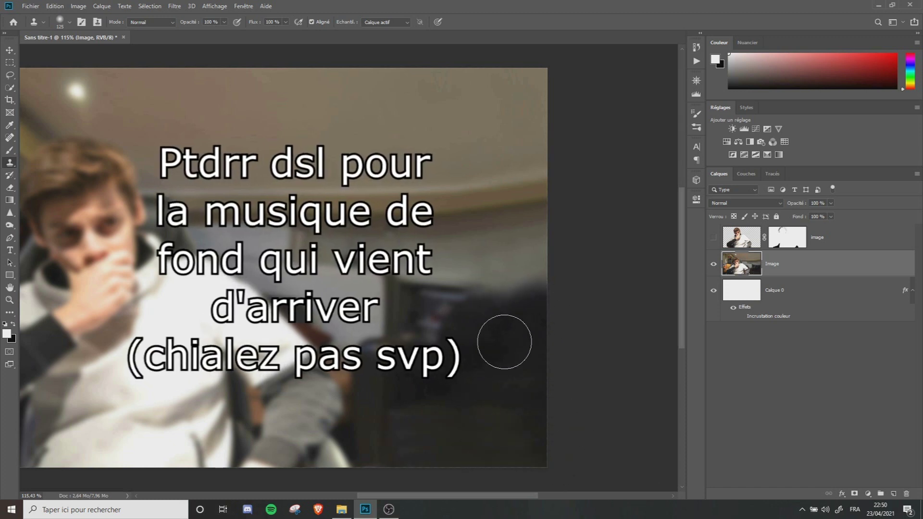
key("space")
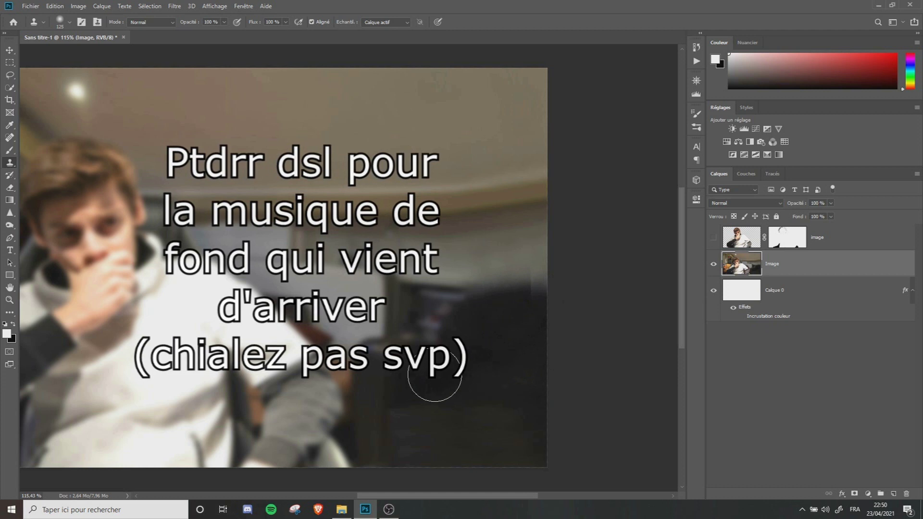
mouse_move(489, 314)
left_mouse_down()
mouse_move(530, 301)
mouse_move(594, 340)
left_mouse_up()
key("ctrl+z")
key("ctrl+z")
key("ctrl+z")
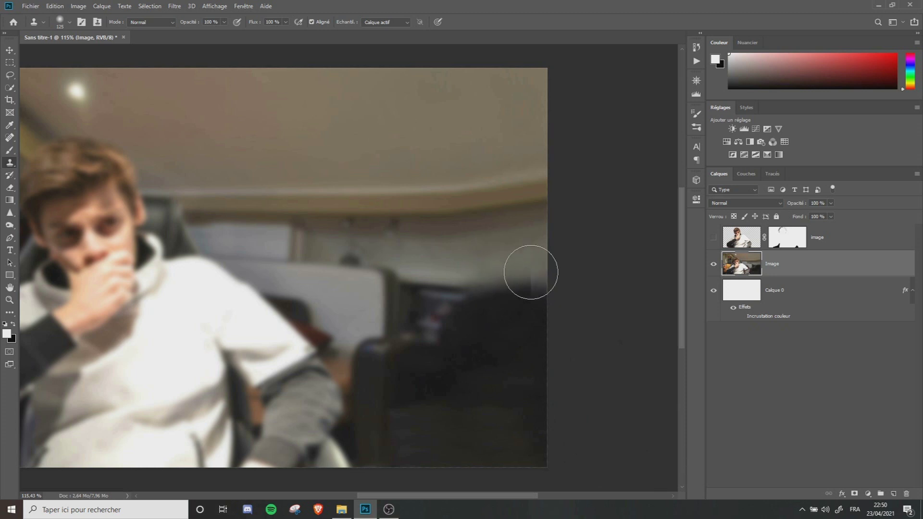
- Apply a radial blur to the Image photo layer with value 16, Zoom mode and Supérieure quality
scroll(433, 278, "down", 3)
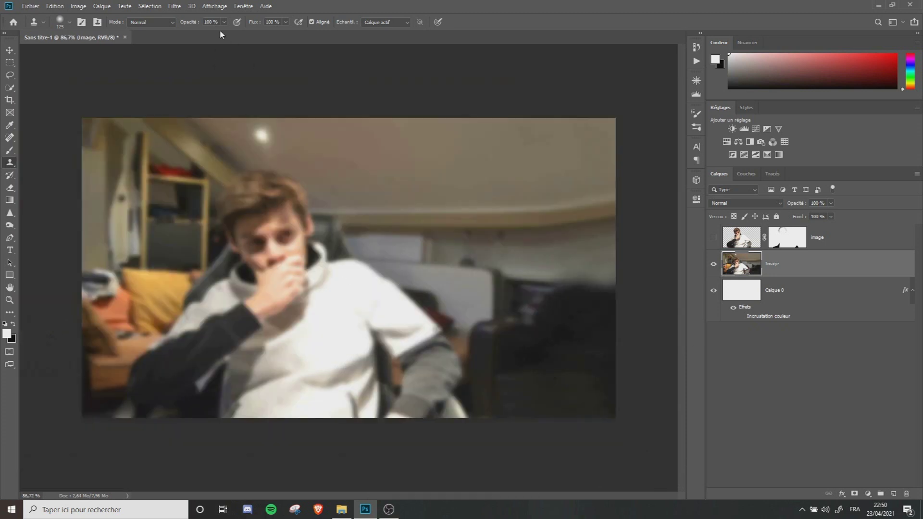
left_click(174, 6)
mouse_move(192, 143)
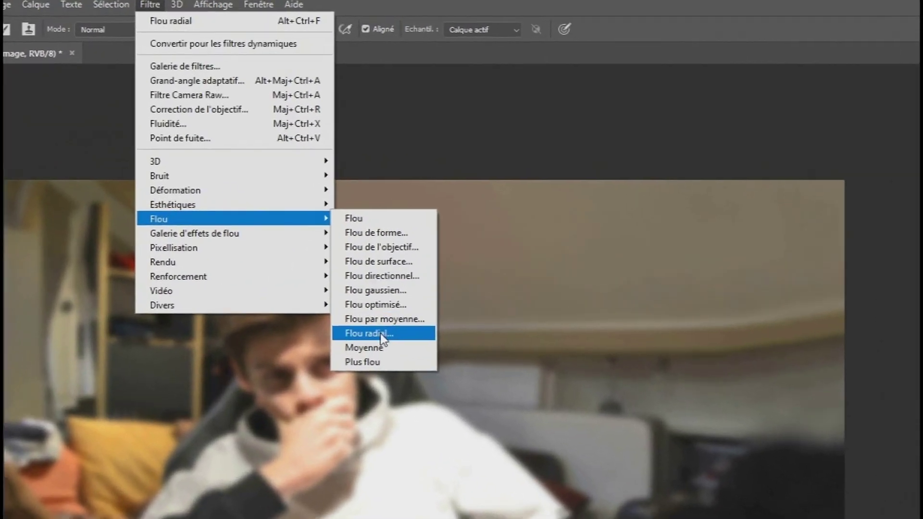
left_click(379, 333)
left_click(486, 300)
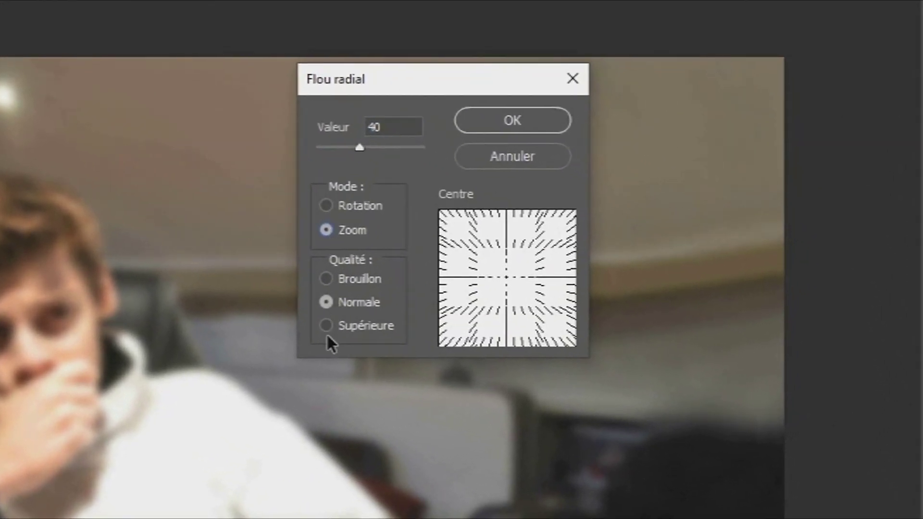
left_click(328, 328)
left_click(333, 147)
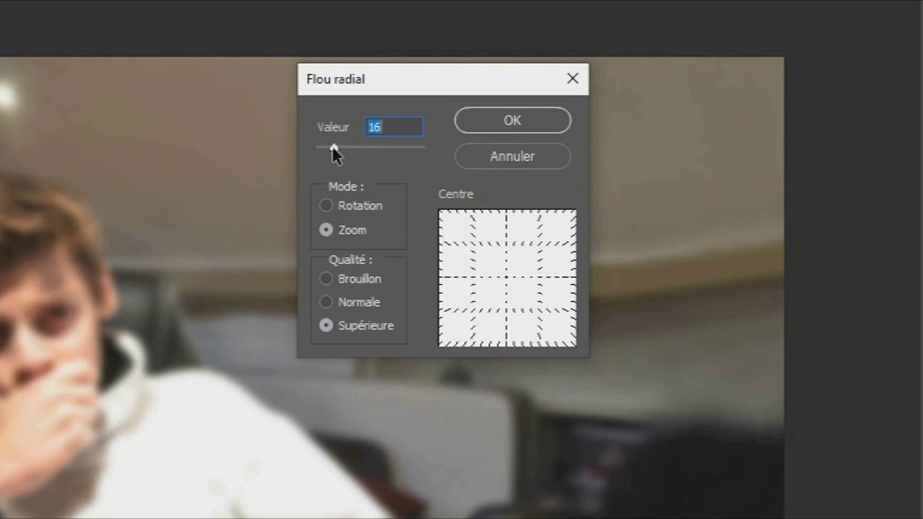
left_click(498, 125)
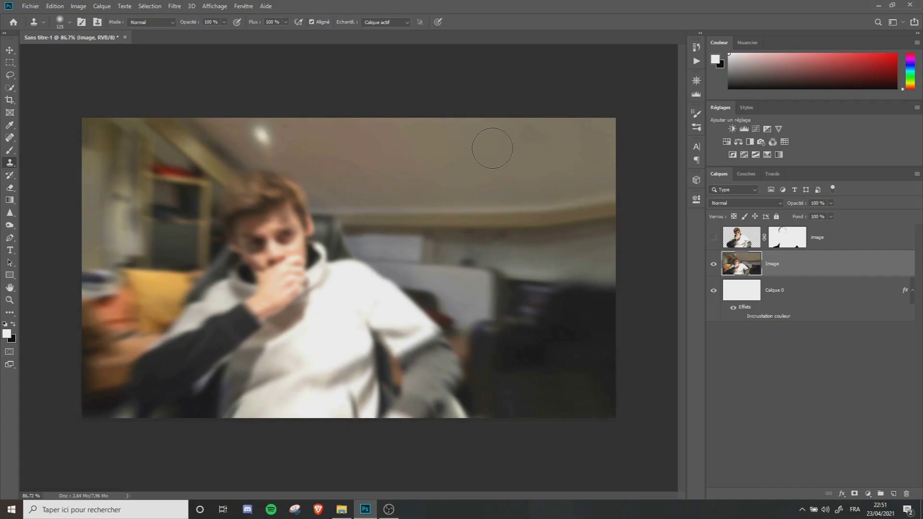
- Examine the radially blurred photo up close and as a whole, especially the cloned area on the right
scroll(519, 231, "down", 1)
scroll(552, 330, "up", 5)
scroll(553, 322, "right", 2)
scroll(543, 333, "down", 3)
scroll(599, 356, "down", 7)
scroll(597, 363, "up", 5)
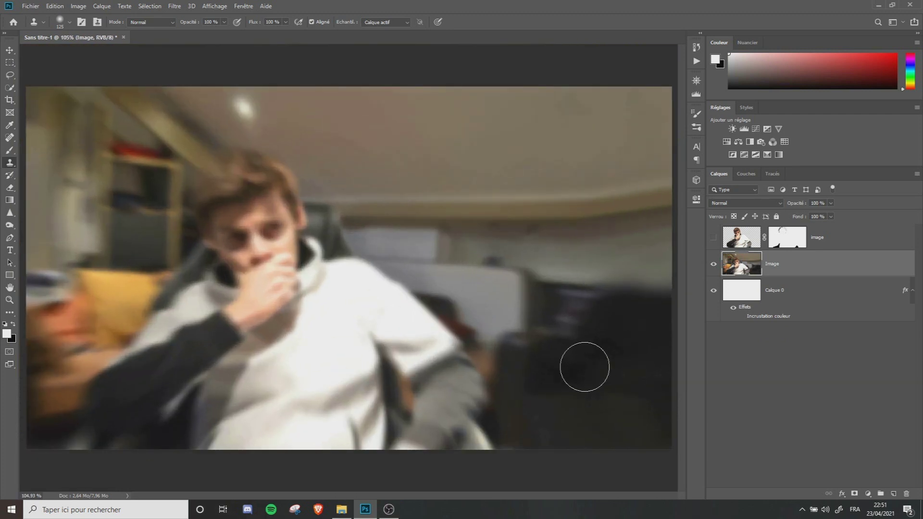
scroll(342, 366, "down", 4)
scroll(233, 319, "up", 3)
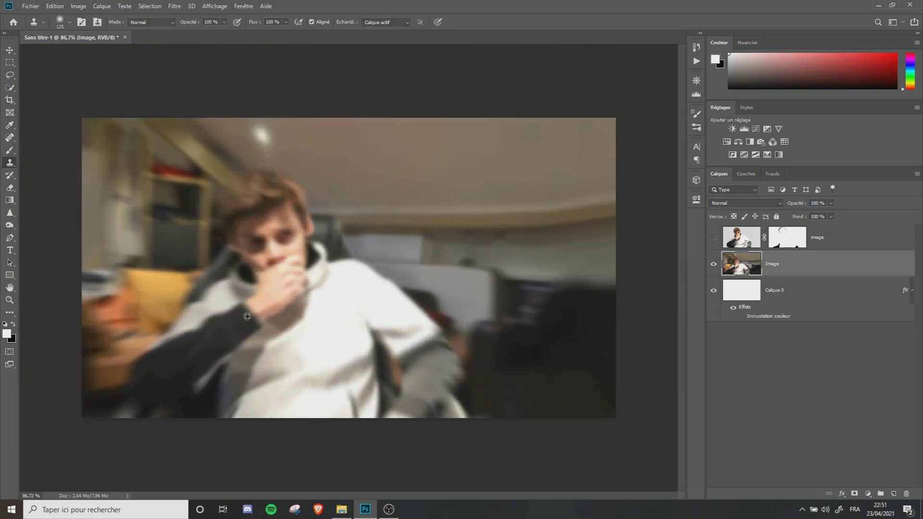
- Show the cut-out image layer again and move the subject slightly down and to the left
left_click(714, 238)
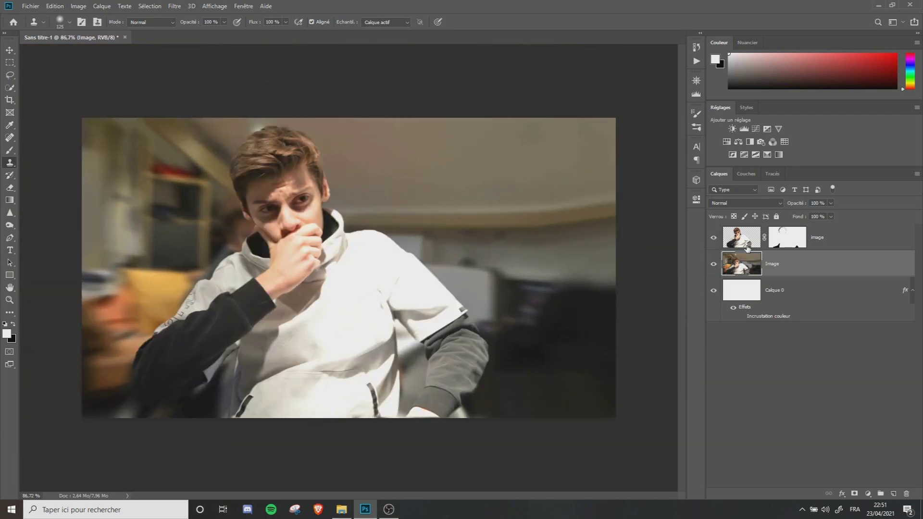
left_click(855, 238)
left_click(9, 51)
left_click_drag(297, 277, 271, 301)
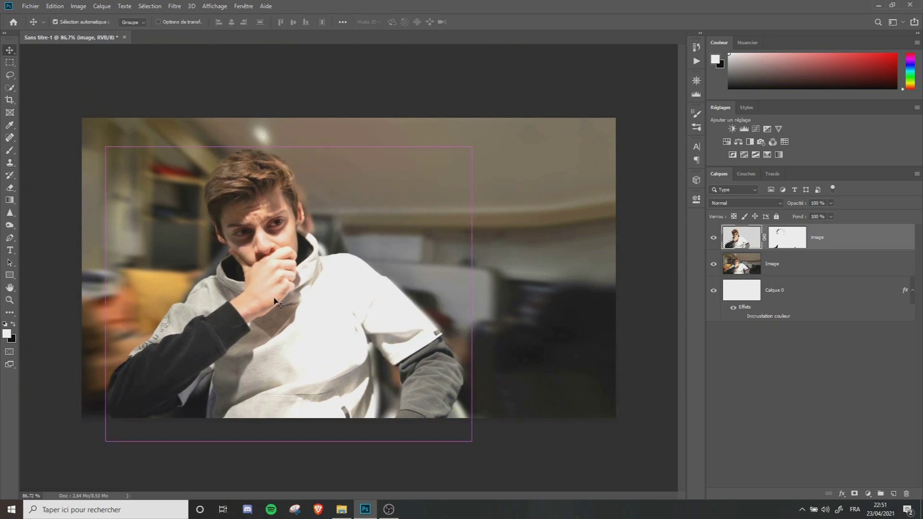
- Enlarge the cut-out subject slightly with a free transform and adjust its position over the blurred photo
key("ctrl+t")
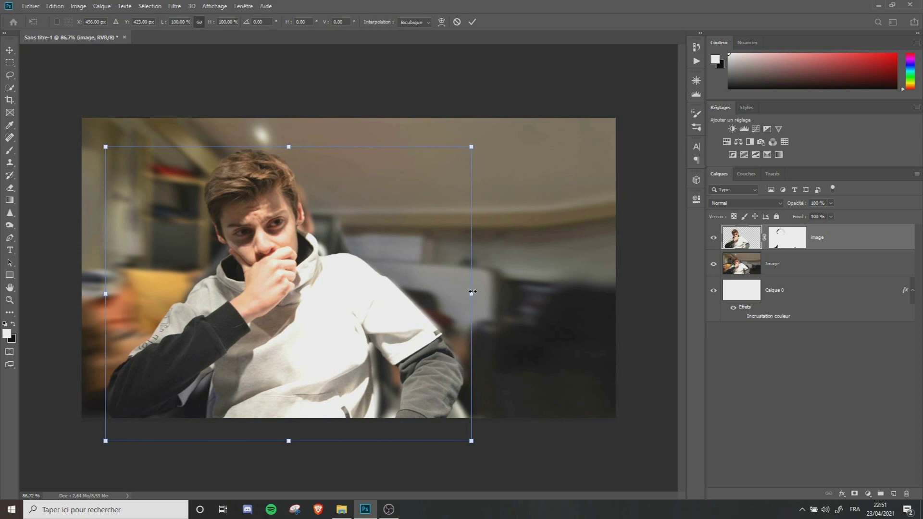
left_click_drag(474, 292, 486, 293)
left_click_drag(414, 312, 420, 318)
key("Return")
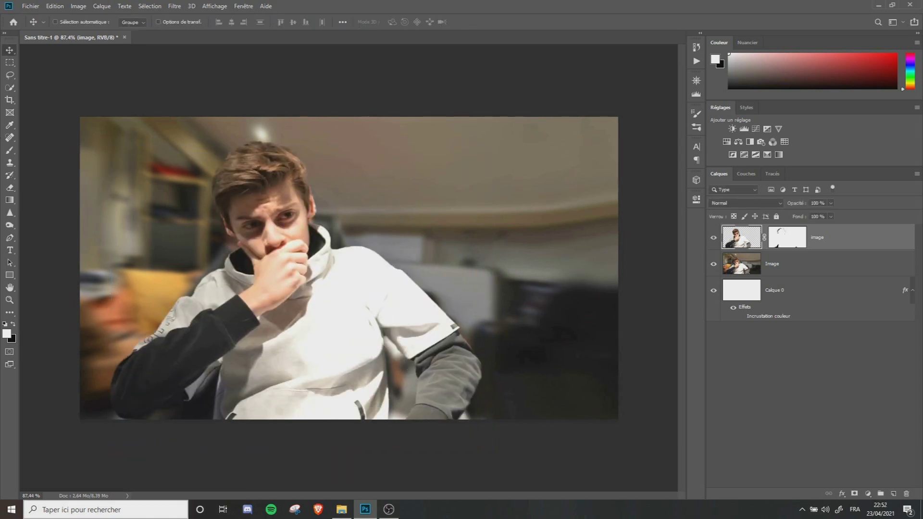
- Rename the blurred photo layer as background and lasso the left half of the canvas, cutting down through the subject
left_click(778, 267)
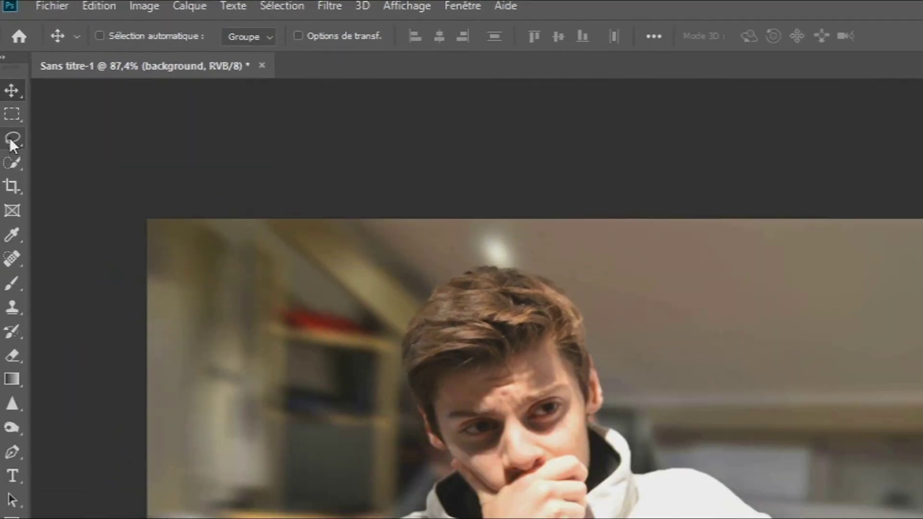
left_click(10, 75)
left_click(12, 143)
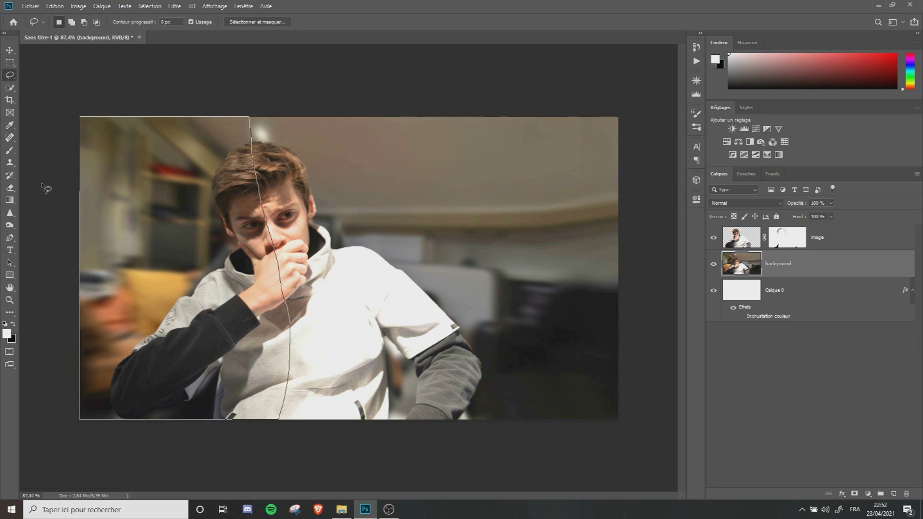
left_click_drag(57, 118, 60, 116)
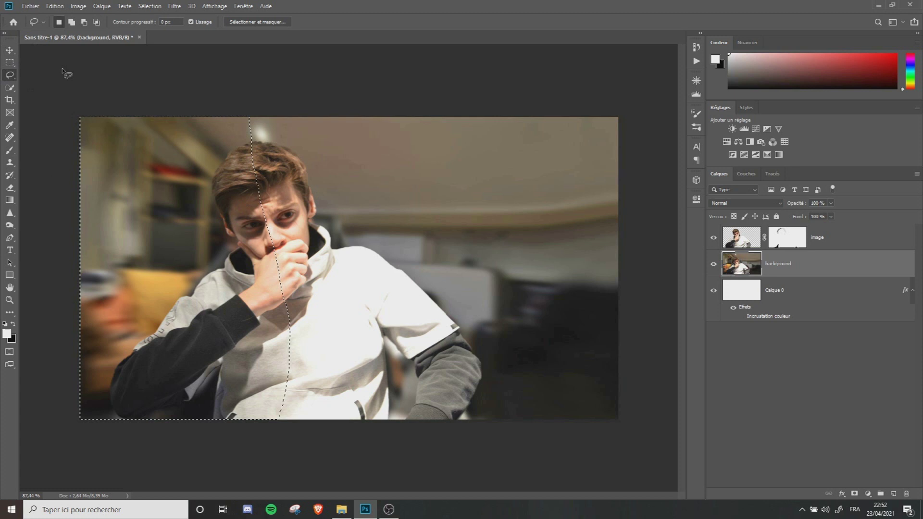
- Apply a directional blur with a -40° angle and 20 pixel distance to the selected half of the background layer, and deselect it
left_click(175, 6)
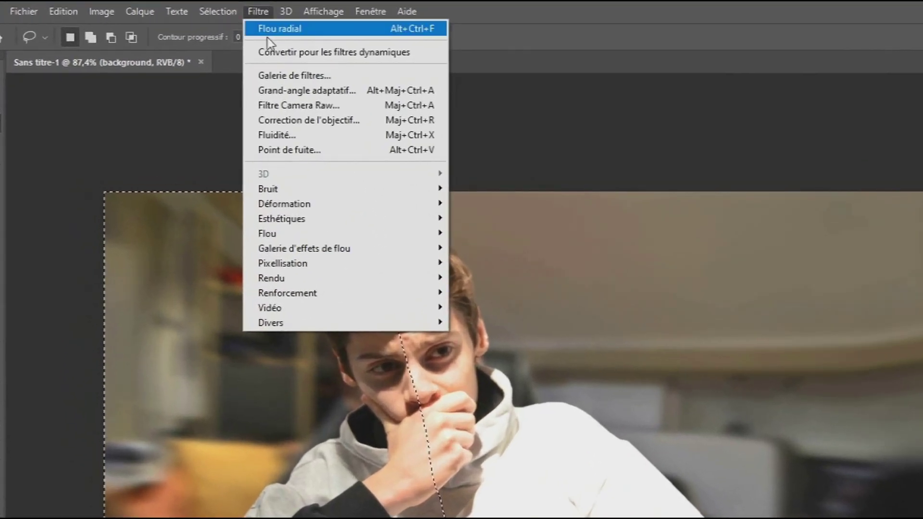
mouse_move(279, 233)
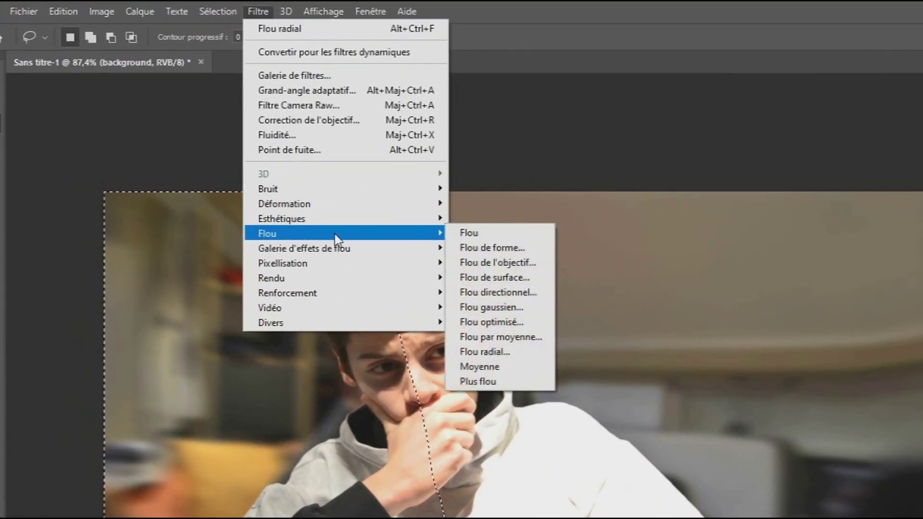
left_click(499, 291)
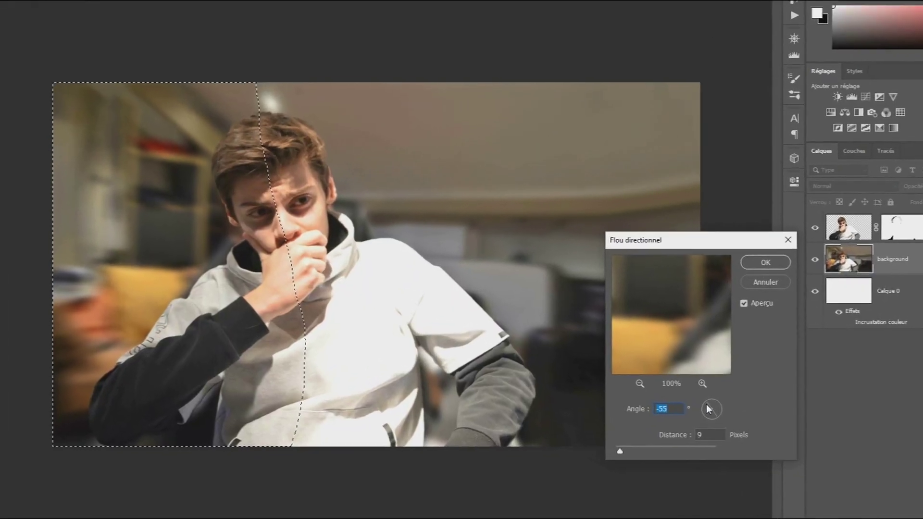
left_click_drag(635, 388, 634, 385)
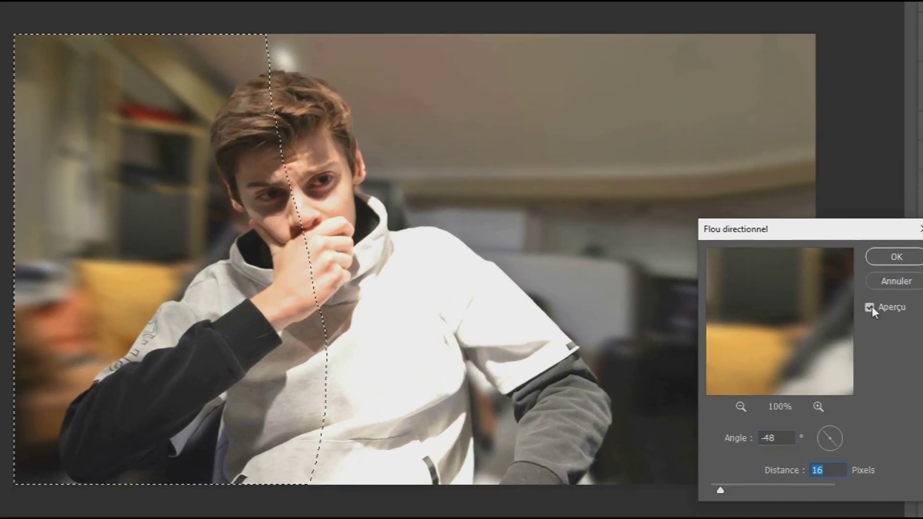
left_click(872, 307)
left_click(873, 308)
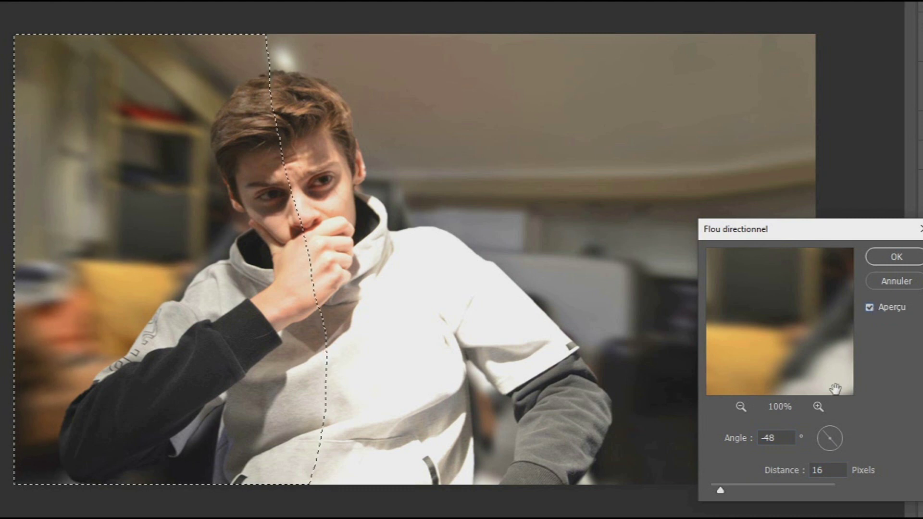
left_click(825, 430)
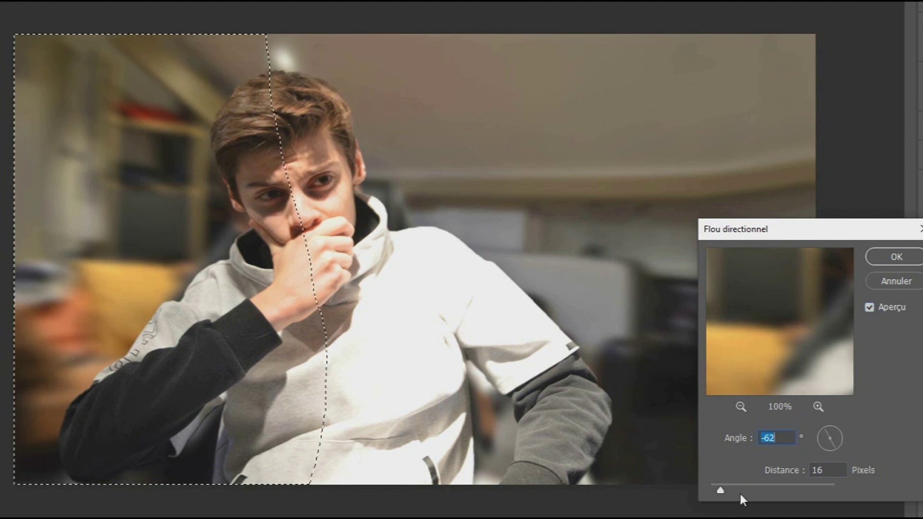
left_click(822, 432)
left_click(724, 489)
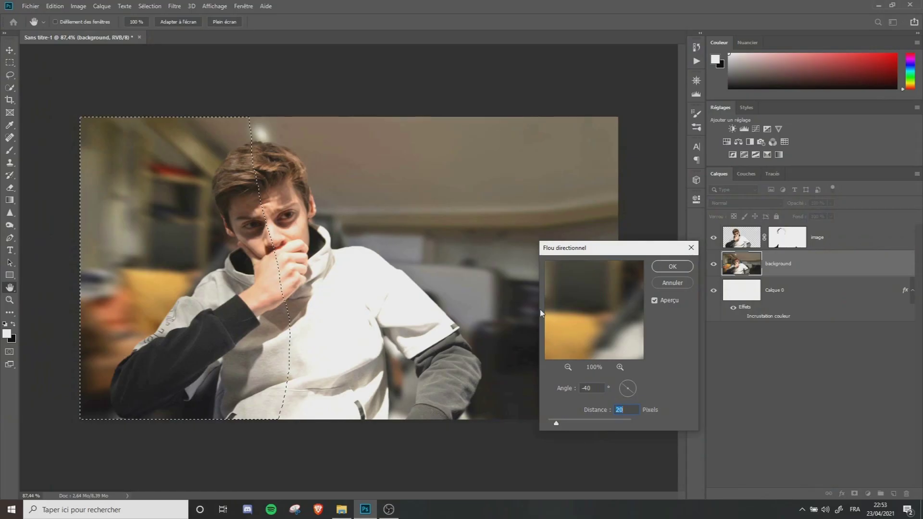
left_click(897, 257)
key("ctrl+d")
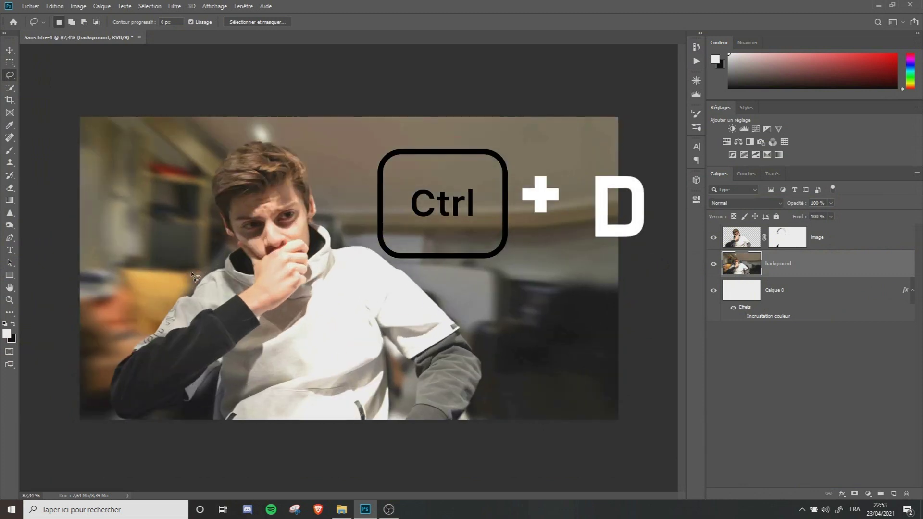
- Hide the cut-out image layer to inspect the blurred background around the subject's head
scroll(115, 267, "up", 1)
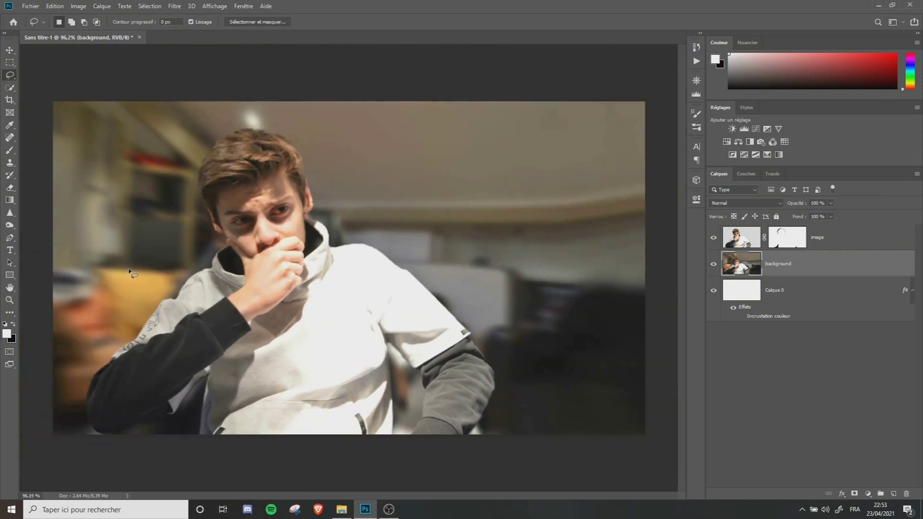
scroll(307, 294, "up", 5)
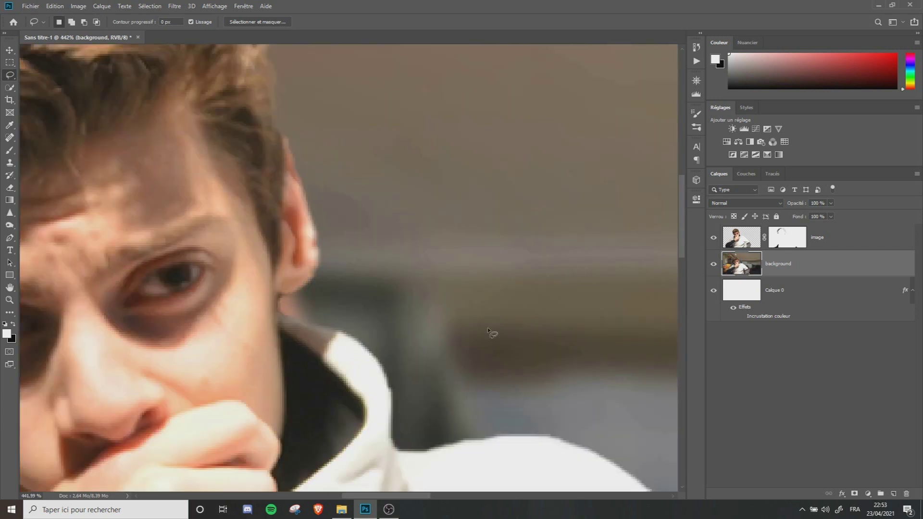
left_click(712, 239)
scroll(367, 262, "down", 5)
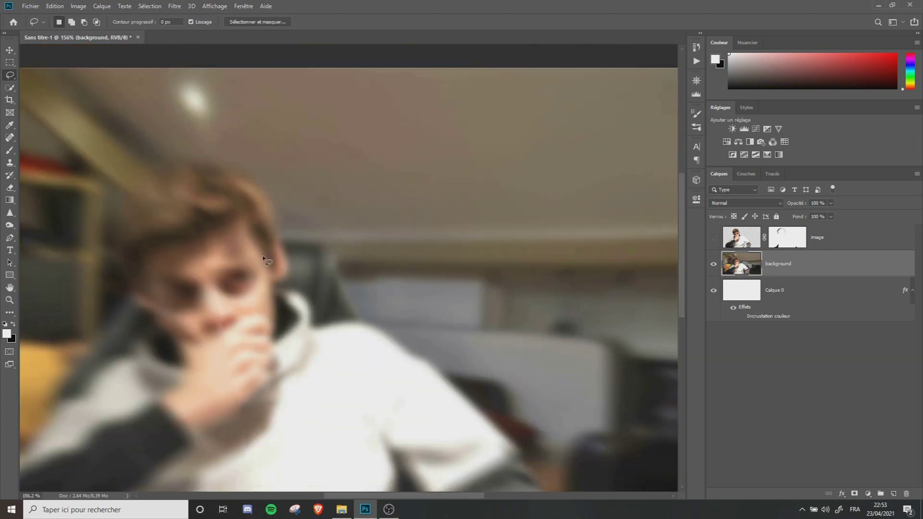
- Paint out the ear edge on the background layer with the content-aware Spot Healing Brush while the image layer is hidden
scroll(234, 324, "down", 6)
scroll(287, 224, "up", 8)
left_click(713, 237)
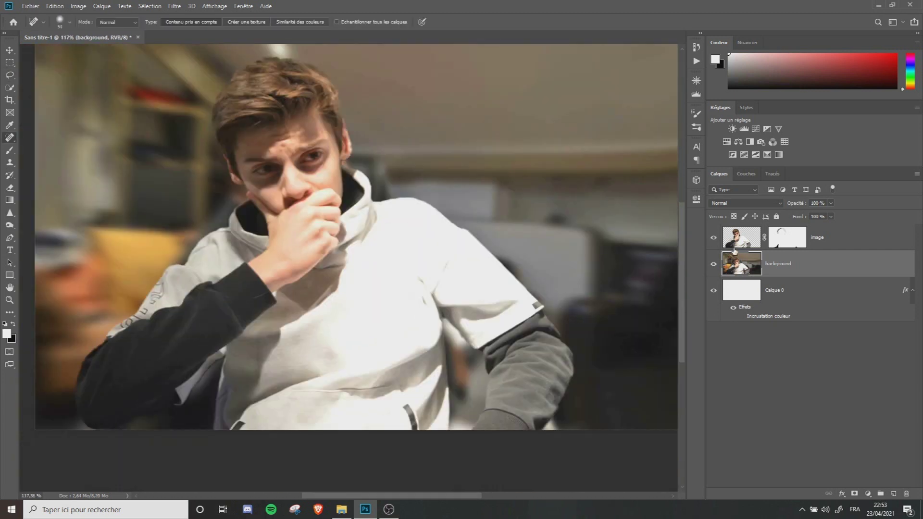
left_click(714, 238)
scroll(537, 192, "up", 4)
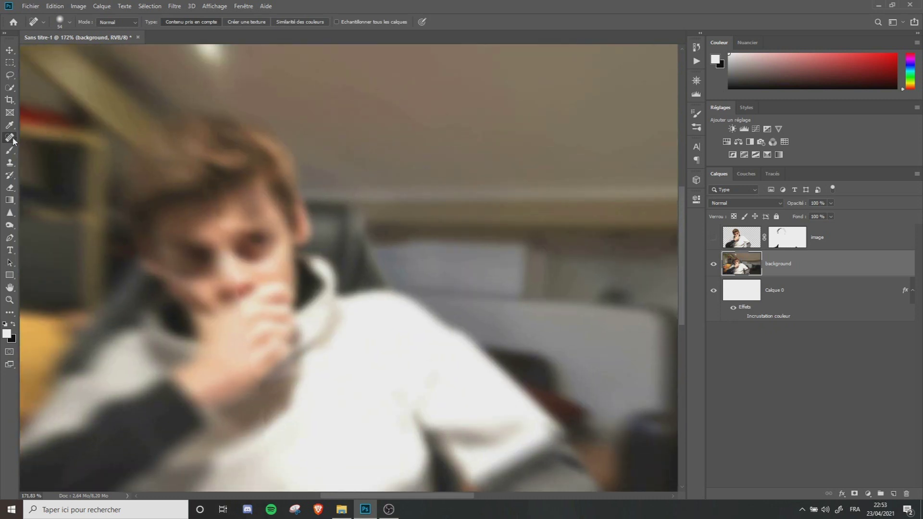
mouse_move(307, 214)
left_mouse_down()
mouse_move(309, 248)
mouse_move(293, 226)
left_mouse_up()
left_click(291, 222)
left_click(294, 231)
left_click(283, 240)
left_click(274, 242)
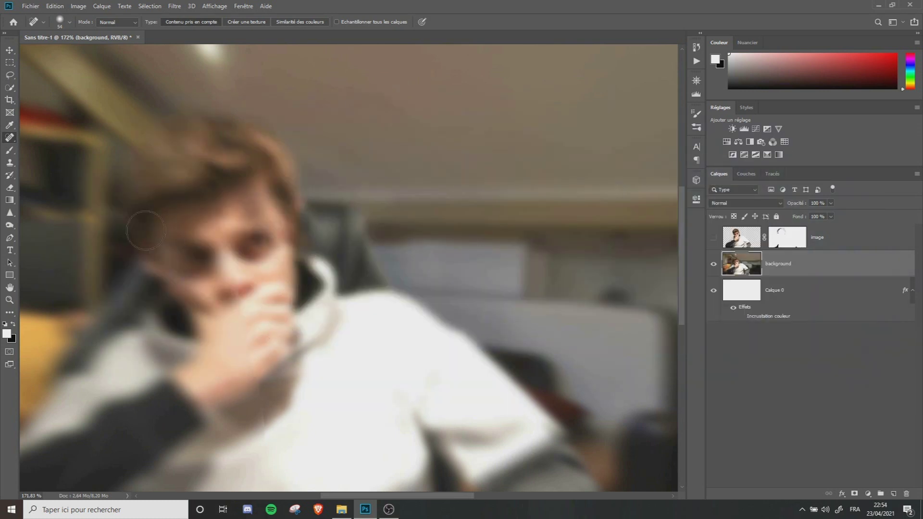
- Clone the dark chair area over the remaining ear edge on the background layer and show the image layer again
left_click(10, 163)
mouse_move(319, 238)
left_mouse_down()
mouse_move(305, 240)
mouse_move(313, 242)
left_mouse_up()
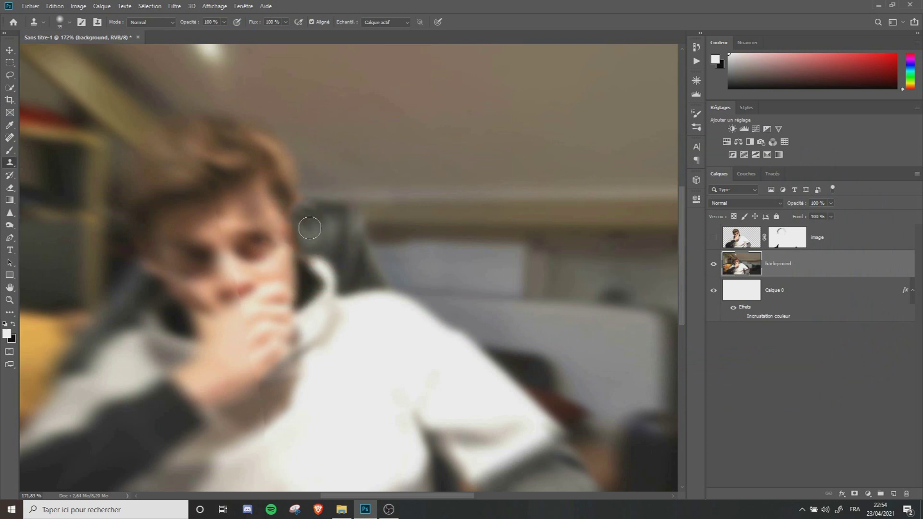
left_click(713, 238)
scroll(369, 207, "down", 5)
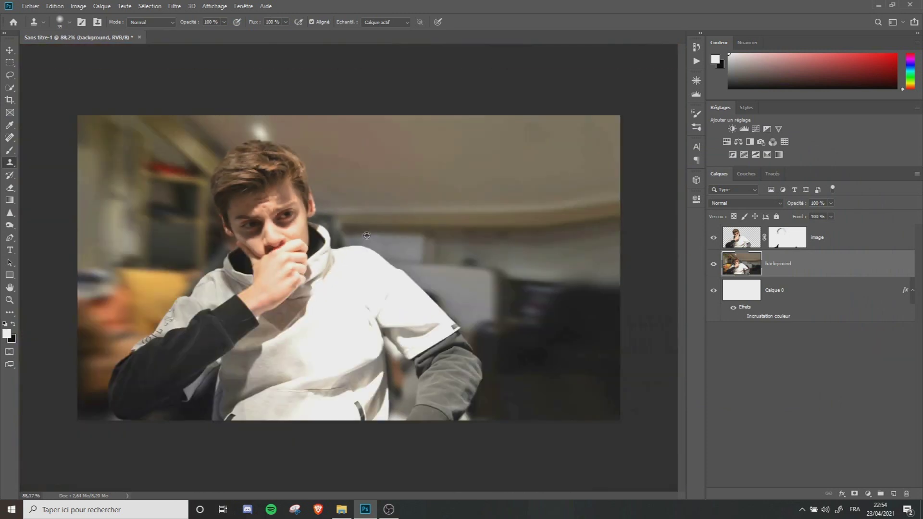
scroll(286, 256, "up", 3)
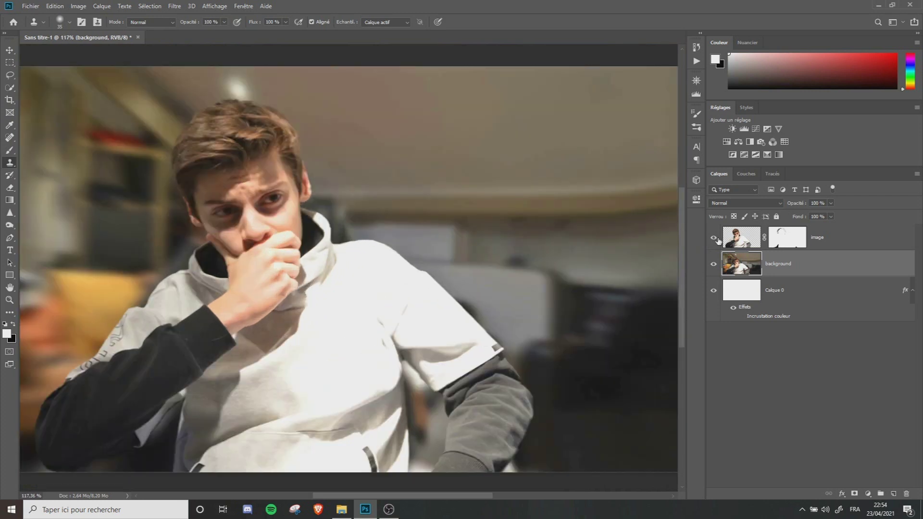
scroll(365, 259, "down", 2)
- Select the image layer's picture rather than its mask and switch to the Blur tool (Outil Goutte d'eau)
left_click(742, 238)
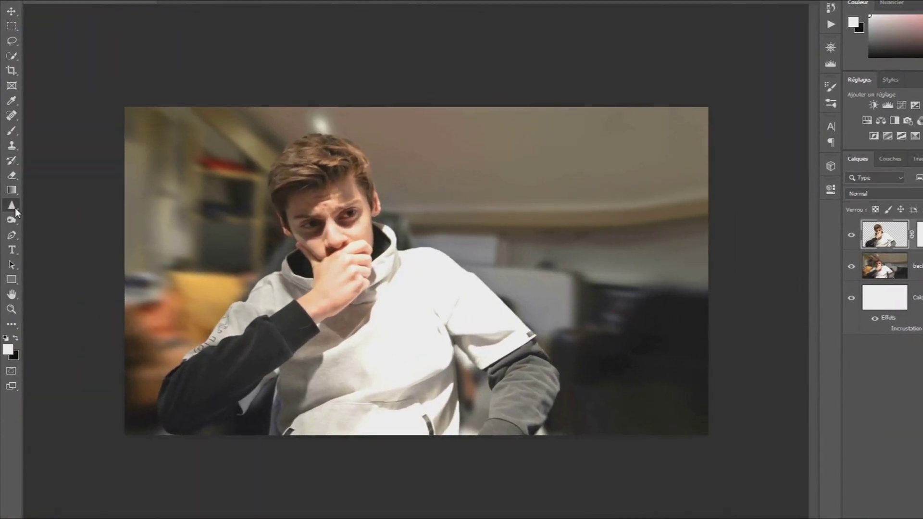
right_click(9, 212)
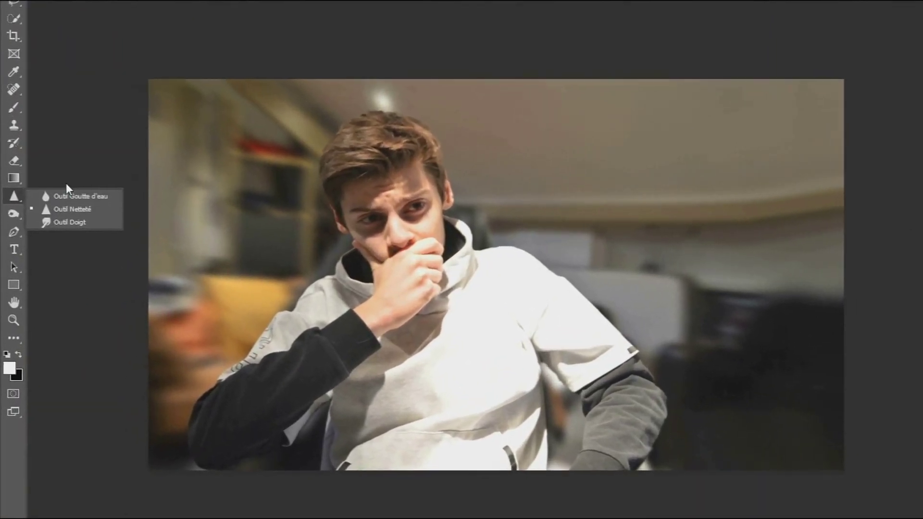
left_click(65, 196)
right_click(12, 199)
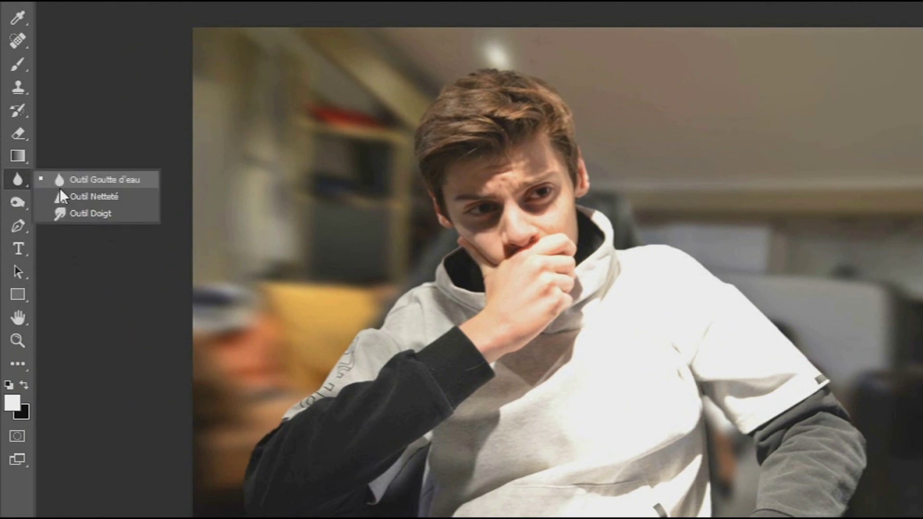
left_click(16, 175)
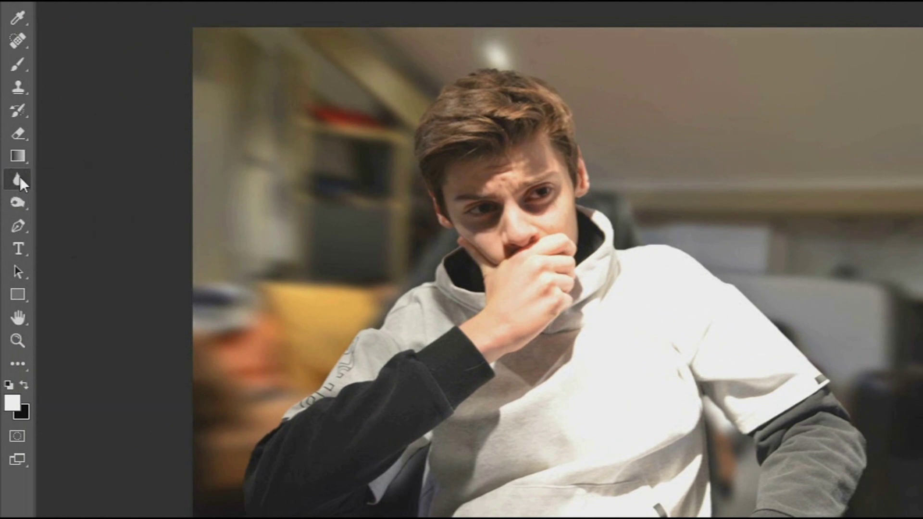
right_click(19, 179)
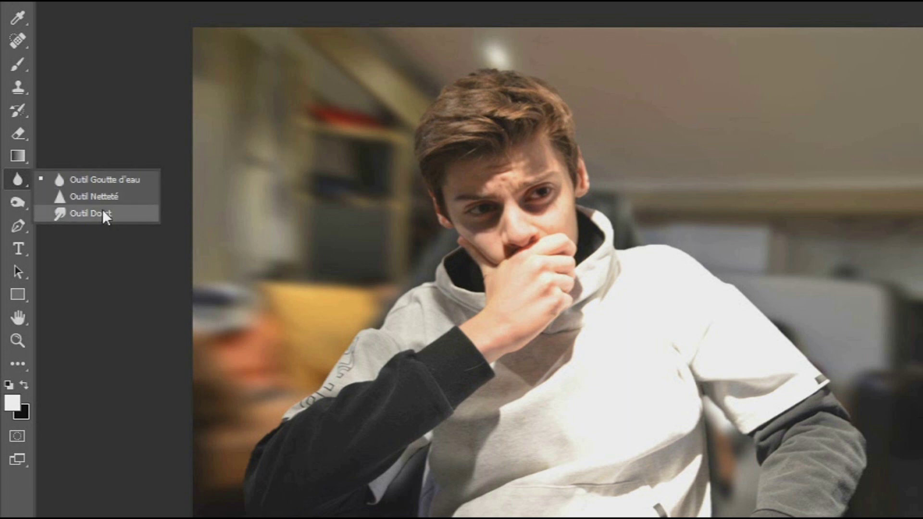
left_click(116, 179)
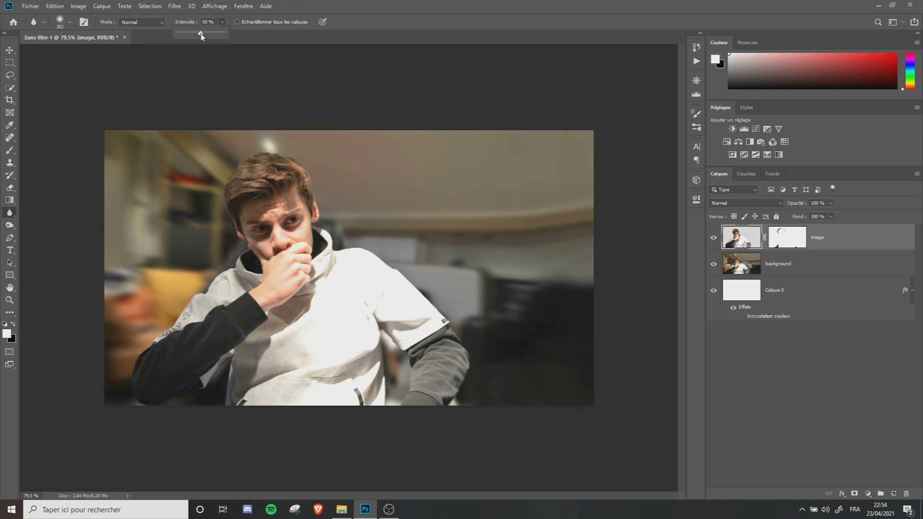
- Set the Blur tool's intensity to 47 % and soften the cut-out's sleeve edges and the lower part of the body
left_click(223, 22)
mouse_move(170, 323)
left_mouse_down()
mouse_move(142, 355)
mouse_move(175, 318)
mouse_move(154, 303)
mouse_move(218, 207)
mouse_move(201, 231)
mouse_move(215, 243)
mouse_move(176, 261)
mouse_move(133, 316)
mouse_move(124, 417)
mouse_move(146, 430)
mouse_move(141, 438)
mouse_move(182, 421)
mouse_move(200, 382)
left_mouse_up()
mouse_move(239, 406)
left_mouse_down()
mouse_move(213, 401)
mouse_move(237, 384)
mouse_move(236, 365)
mouse_move(232, 402)
mouse_move(211, 366)
mouse_move(174, 386)
mouse_move(190, 360)
mouse_move(158, 349)
mouse_move(171, 317)
mouse_move(162, 344)
left_mouse_up()
scroll(228, 441, "up", 6)
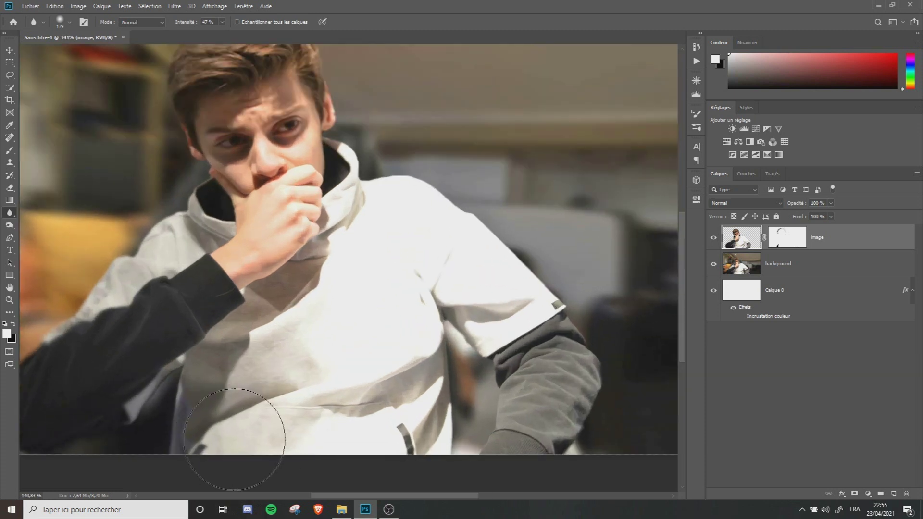
scroll(240, 428, "down", 2)
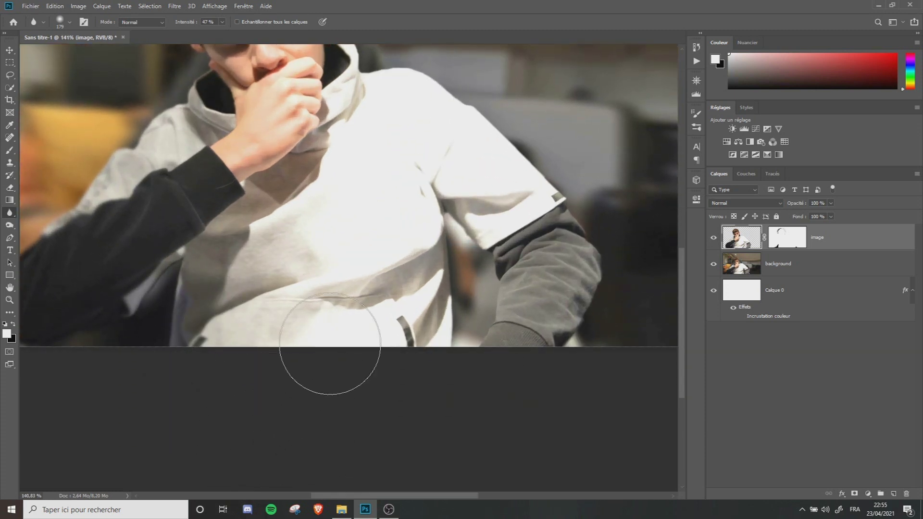
scroll(431, 354, "right", 2)
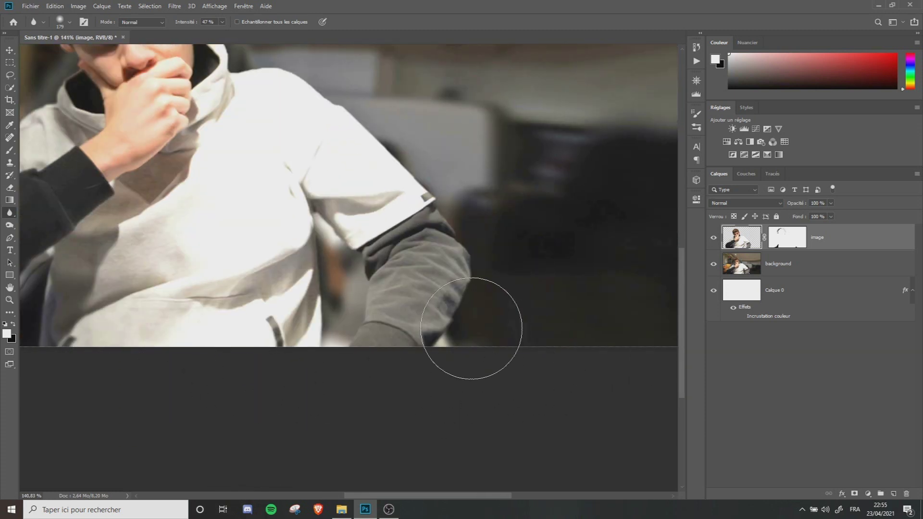
left_click_drag(353, 335, 327, 336)
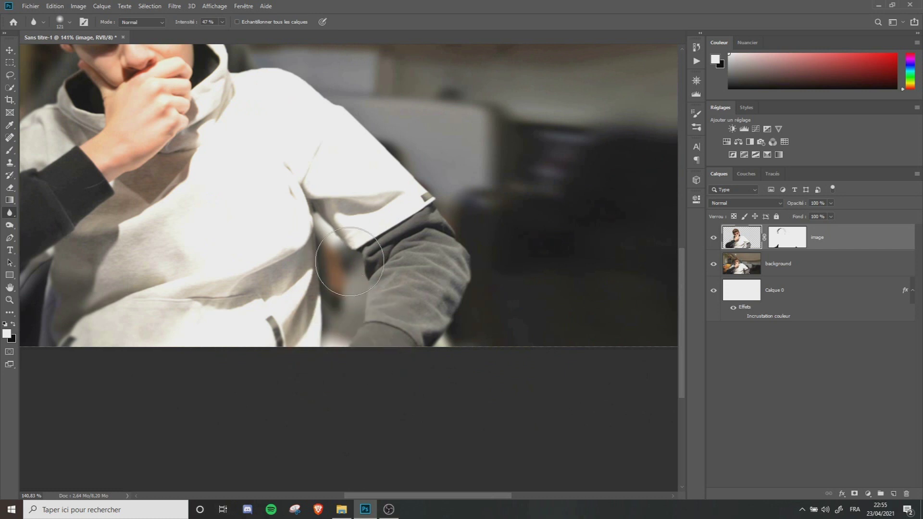
- Check the cut-out's contours up close and soften the remaining hard edges around the sleeves with the Blur tool
key("ctrl+0")
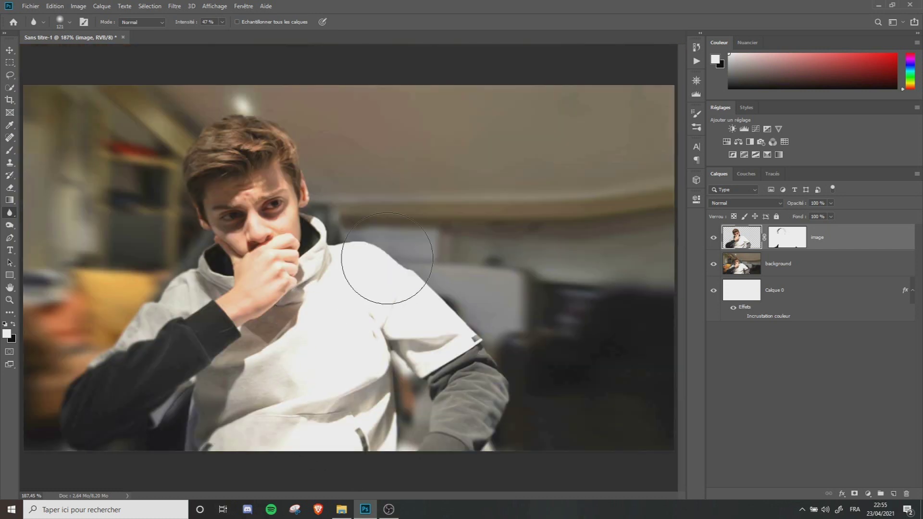
scroll(375, 271, "up", 7)
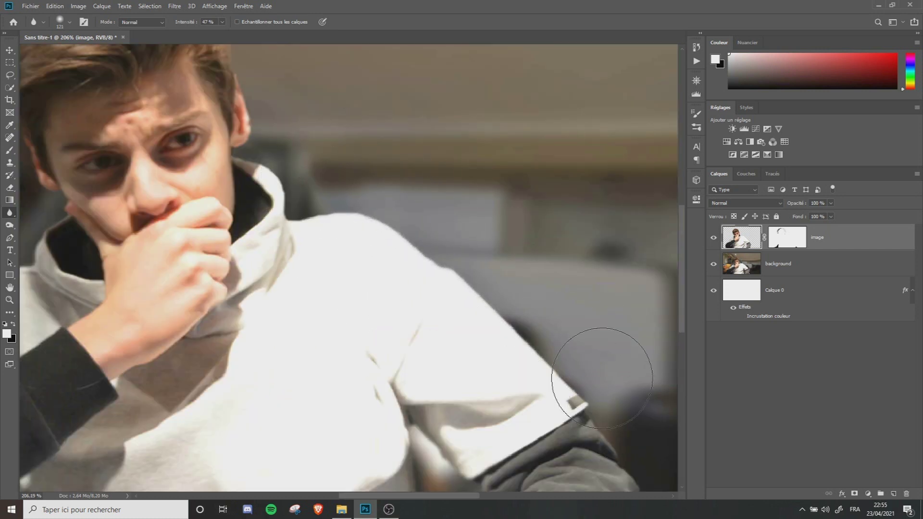
scroll(605, 375, "down", 8)
scroll(211, 368, "up", 5)
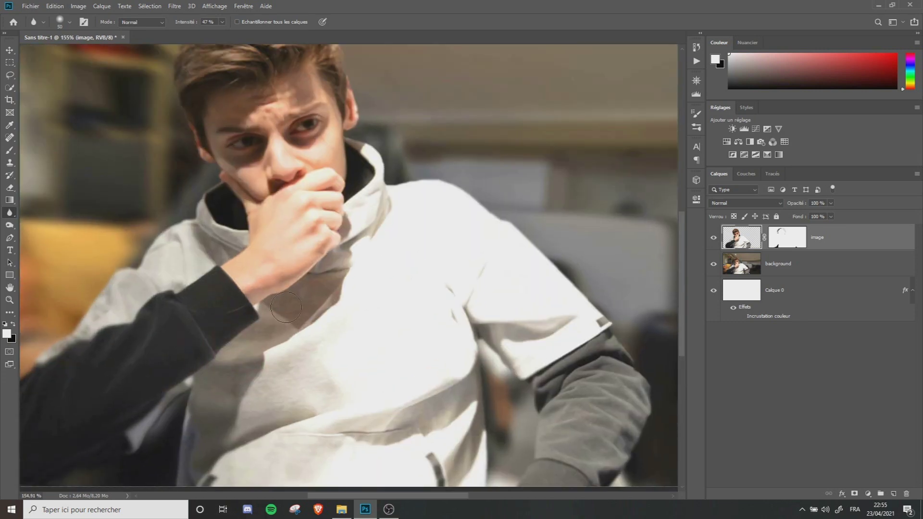
scroll(190, 154, "up", 3)
scroll(183, 115, "up", 8)
scroll(307, 112, "down", 14)
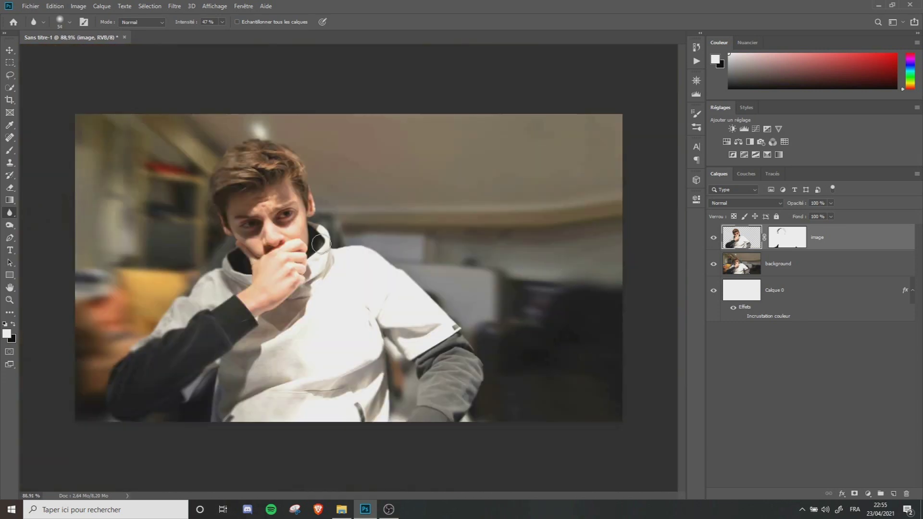
scroll(318, 257, "up", 13)
scroll(279, 86, "left", 4)
scroll(134, 288, "down", 16)
scroll(201, 319, "up", 6)
left_click_drag(200, 317, 221, 317)
scroll(219, 315, "down", 5)
scroll(340, 228, "down", 2)
scroll(332, 236, "up", 6)
scroll(327, 241, "down", 4)
scroll(320, 248, "up", 2)
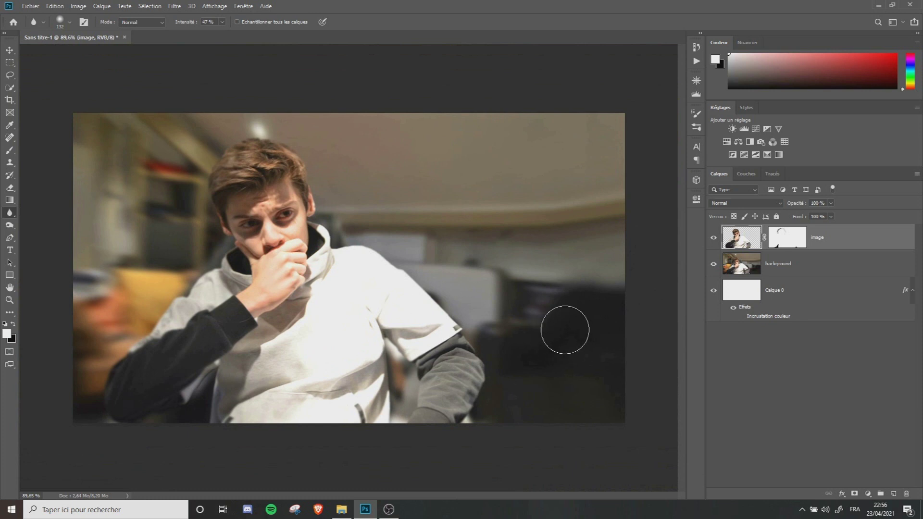
- Place the Shrek de lidl picture from the file explorer into the composition and enlarge it to about 123 %
left_click(342, 510)
left_click_drag(595, 107, 325, 226)
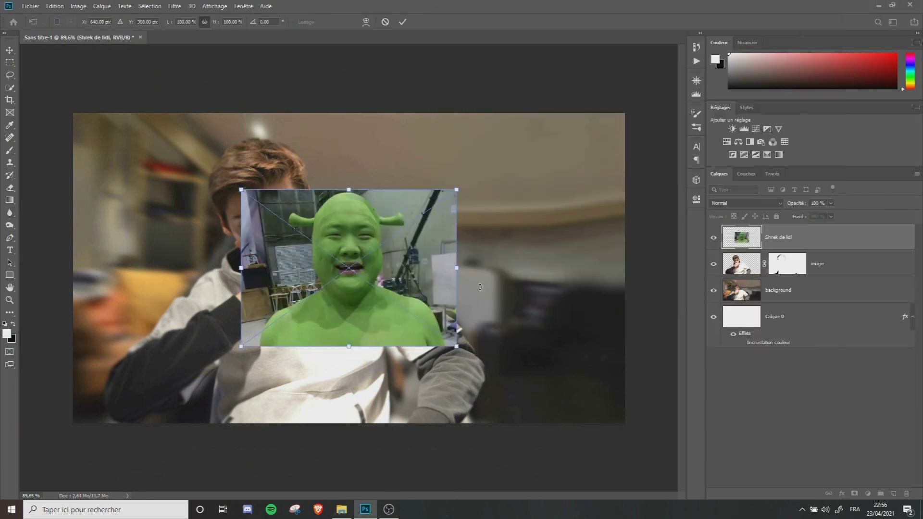
left_click_drag(460, 268, 510, 275)
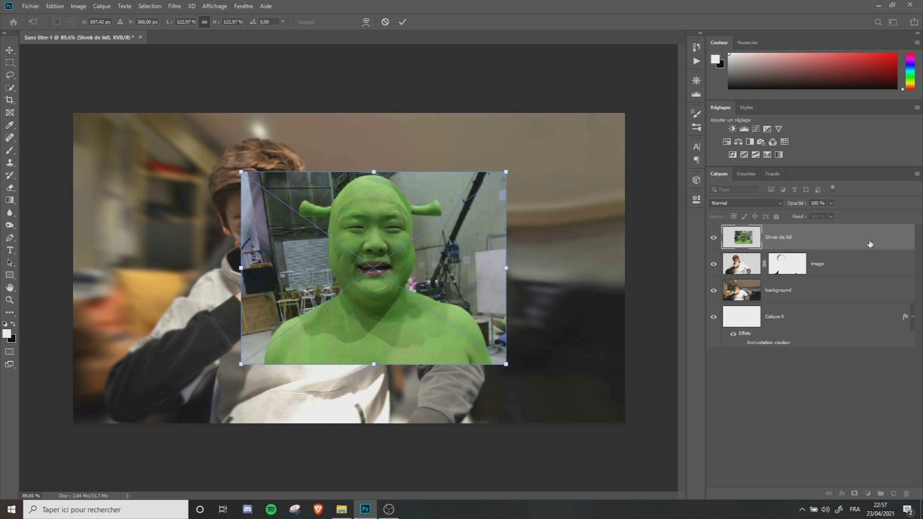
- Put the Shrek de lidl layer beneath the image layer and move the picture up beside the subject's head
left_click_drag(821, 239, 828, 275)
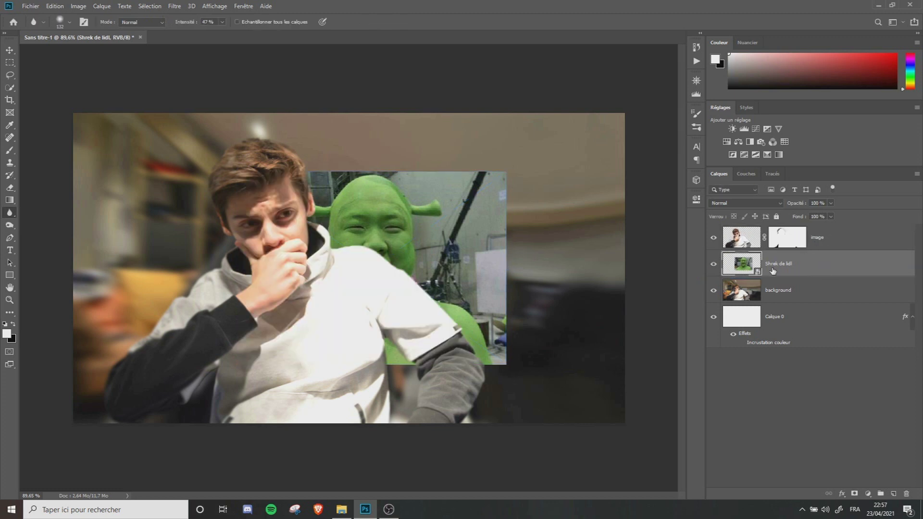
left_click(10, 54)
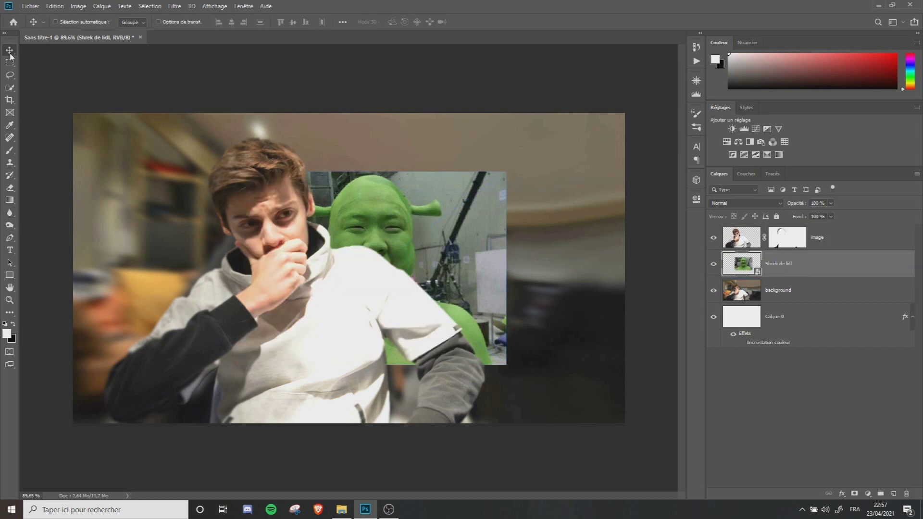
left_click_drag(448, 350, 557, 313)
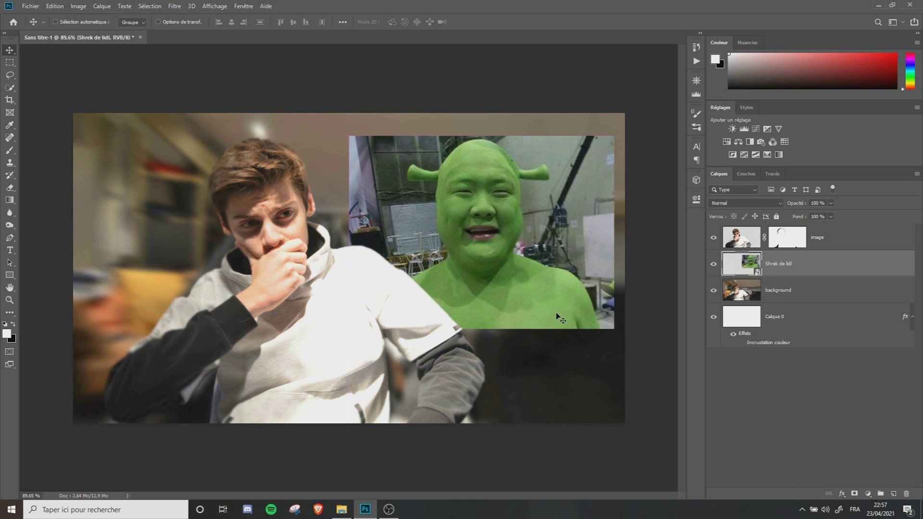
- Free transform the Shrek de lidl picture, shrinking it slightly, tilting it about 6° clockwise and positioning it above the subject's shoulder
key("ctrl+t")
left_click_drag(482, 136, 483, 166)
left_click_drag(524, 251, 526, 226)
left_click_drag(614, 206, 614, 243)
left_click_drag(576, 231, 610, 231)
left_click_drag(372, 221, 376, 220)
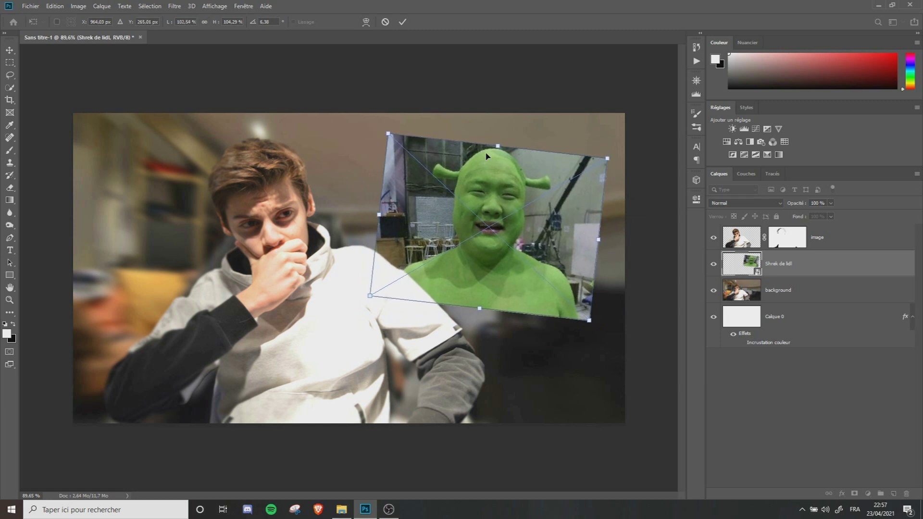
left_click_drag(601, 237, 605, 238)
left_click_drag(567, 242, 571, 233)
key("Return")
scroll(460, 394, "down", 1)
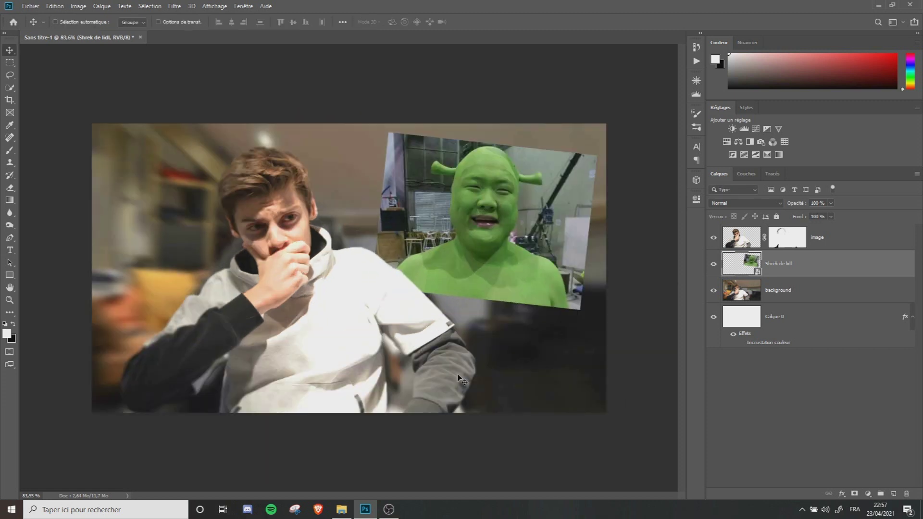
- Give the Shrek de lidl layer a white outer glow with 14 % spread, 57 px size, 52 % range and slightly raised opacity
left_click(839, 492)
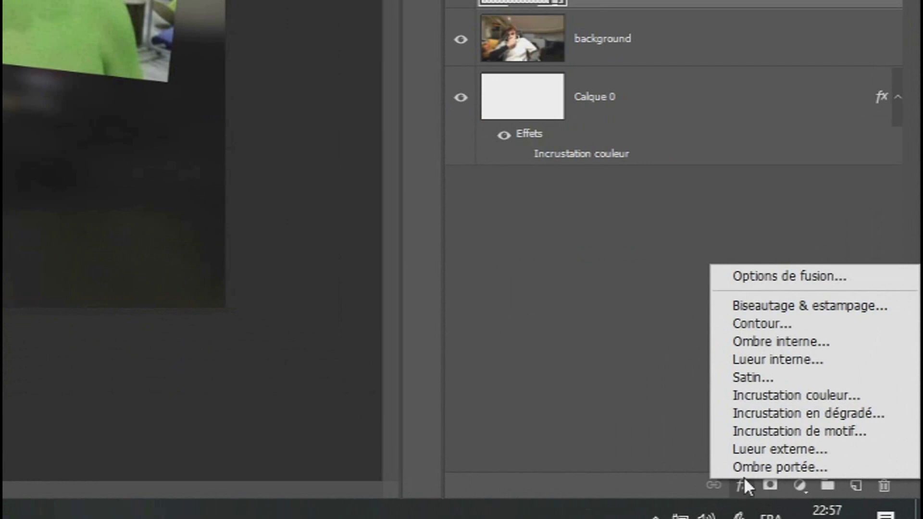
left_click(756, 450)
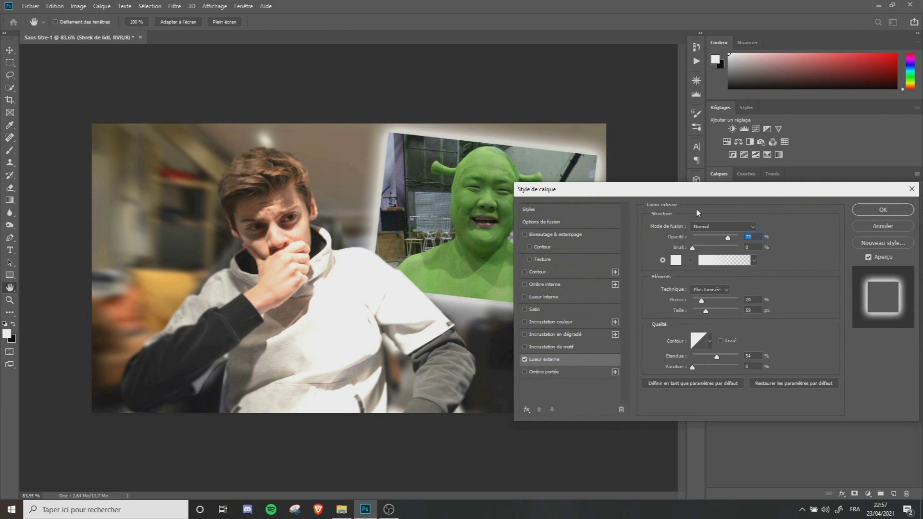
left_click_drag(707, 190, 688, 223)
left_click_drag(682, 333, 688, 343)
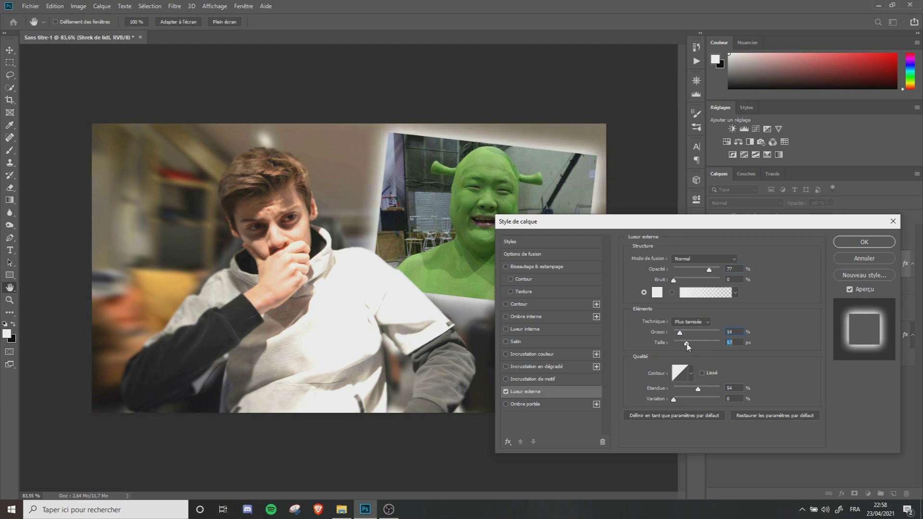
left_click_drag(699, 391, 699, 390)
left_click_drag(711, 273, 715, 273)
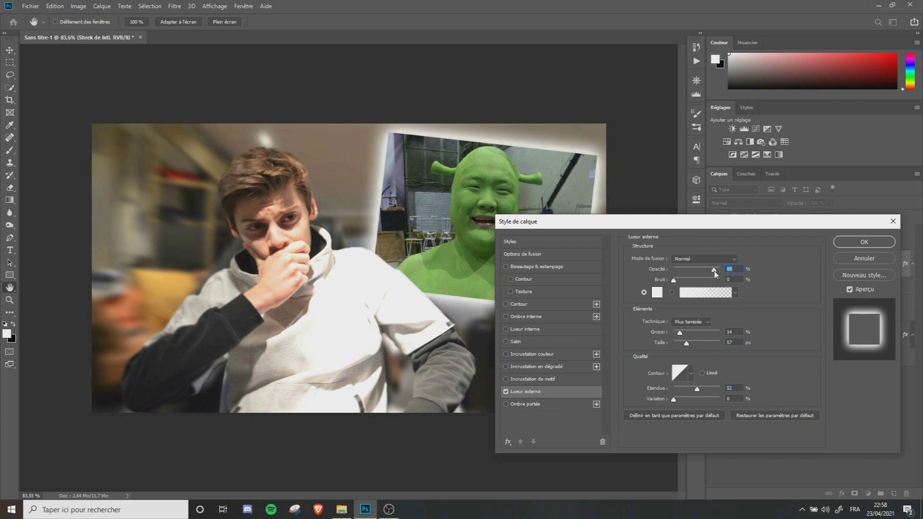
left_click(864, 243)
scroll(451, 242, "down", 4)
scroll(451, 242, "up", 4)
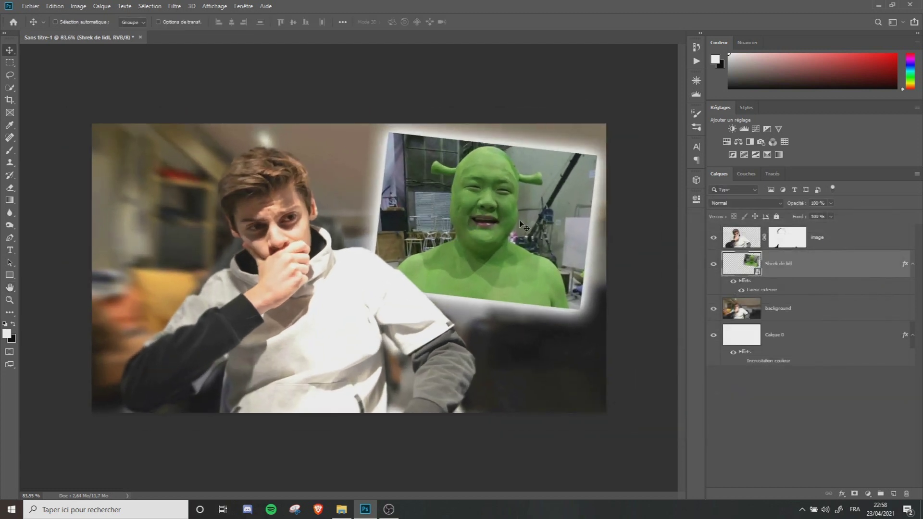
- On a new layer above the background, paint a soft black shadow behind the tilted picture with a 63 % opacity brush
left_click(807, 309)
left_click(893, 494)
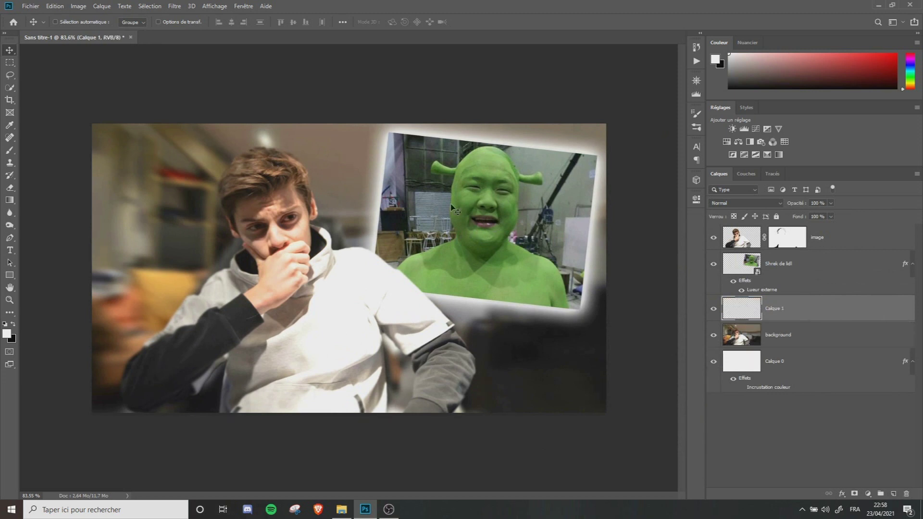
left_click(9, 150)
left_click_drag(255, 326, 318, 320)
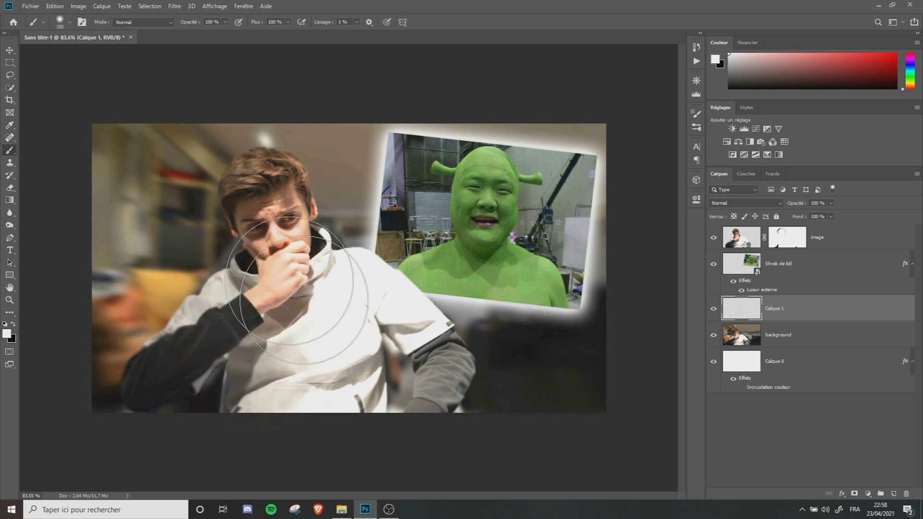
left_click(69, 22)
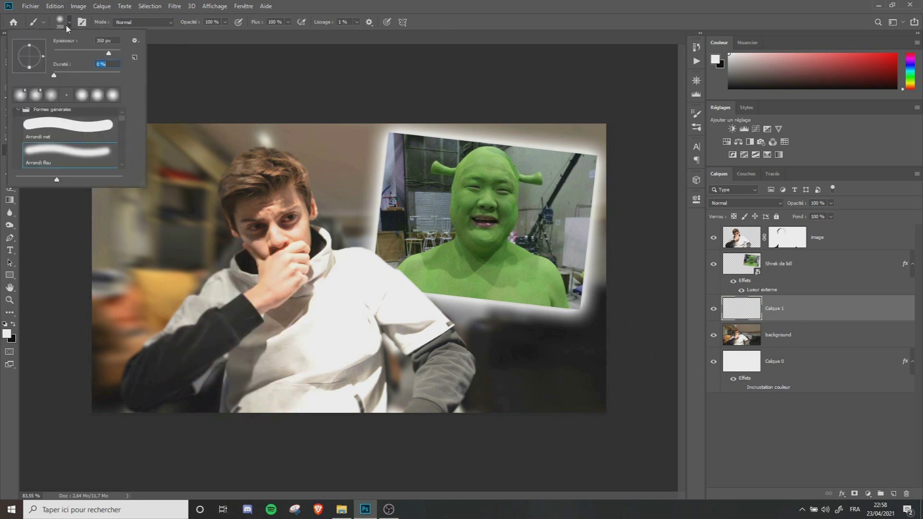
left_click(224, 22)
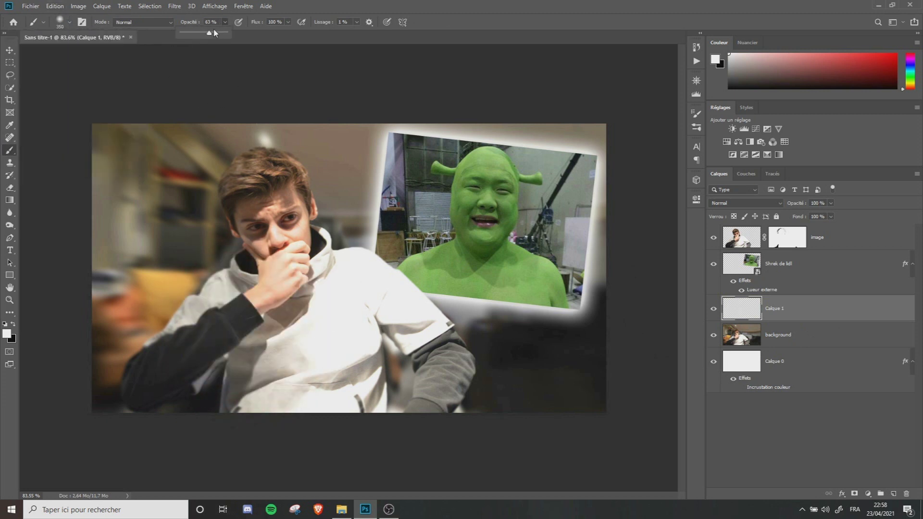
left_click(14, 324)
left_click_drag(400, 255, 421, 257)
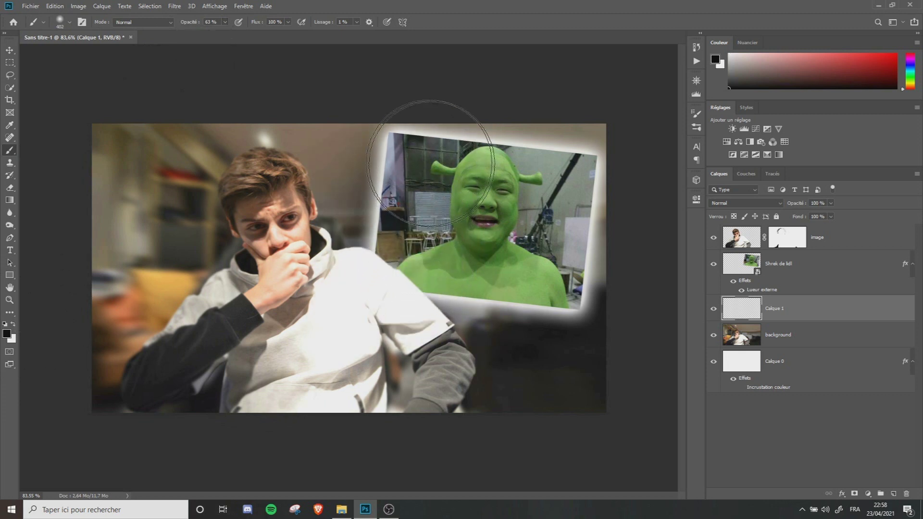
left_click_drag(534, 283, 421, 265)
left_click_drag(531, 248, 552, 258)
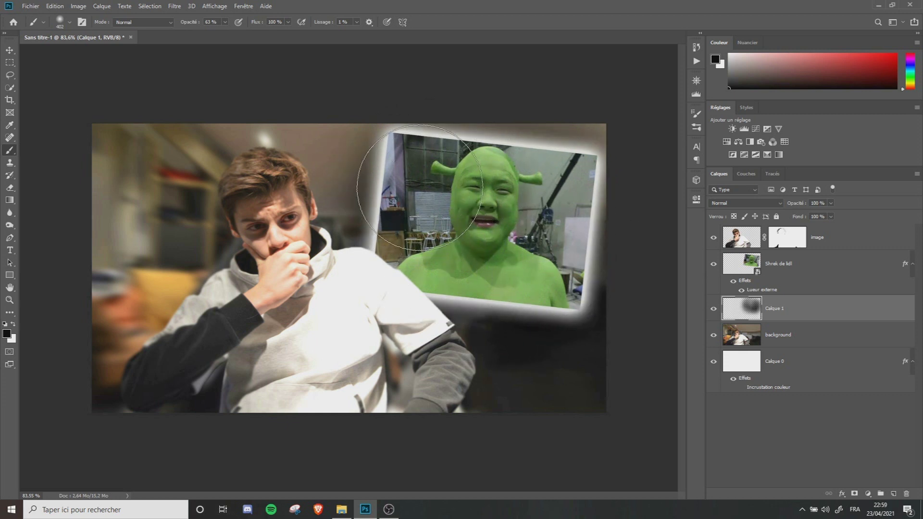
- Rename the shadow layer as ombre 1, reduce its opacity to 64 % and compare the image with and without it
double_click(776, 309)
type("o")
type("mbre 1")
key("Return")
left_click(831, 203)
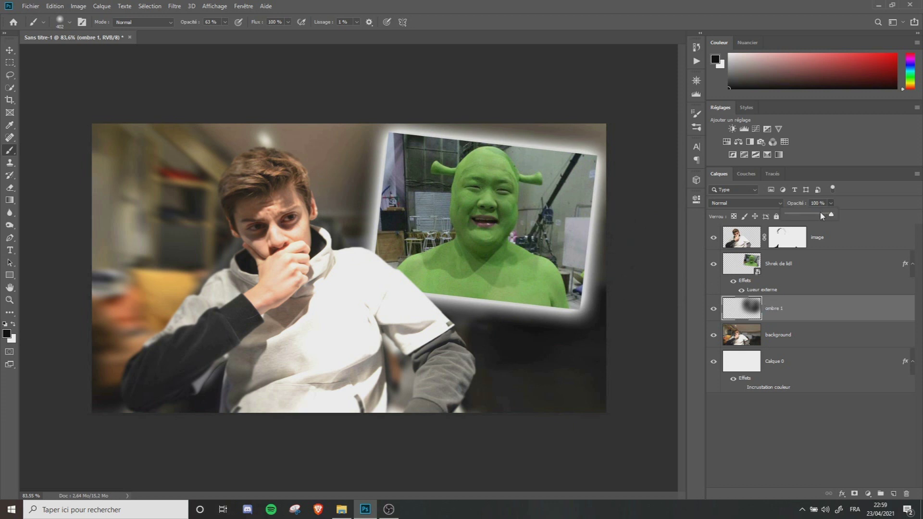
left_click(818, 214)
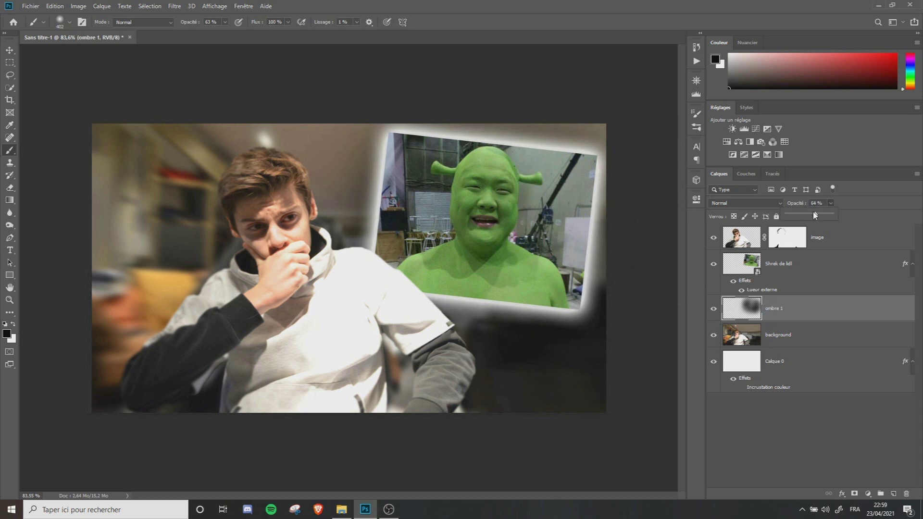
left_click(716, 312)
left_click(717, 312)
- Add a Luminosité/Contraste adjustment with brightness 15 above the Shrek de lidl layer and clip it to that layer
left_click(783, 272)
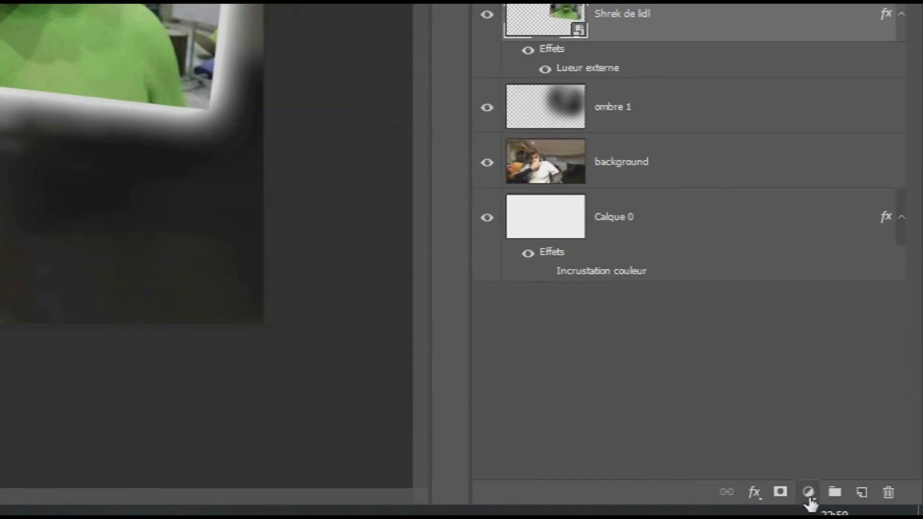
left_click(868, 494)
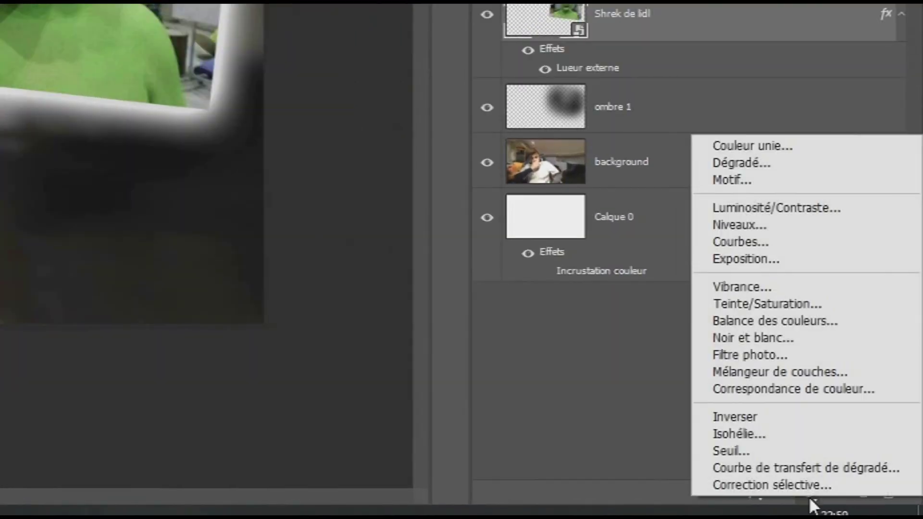
left_click(813, 206)
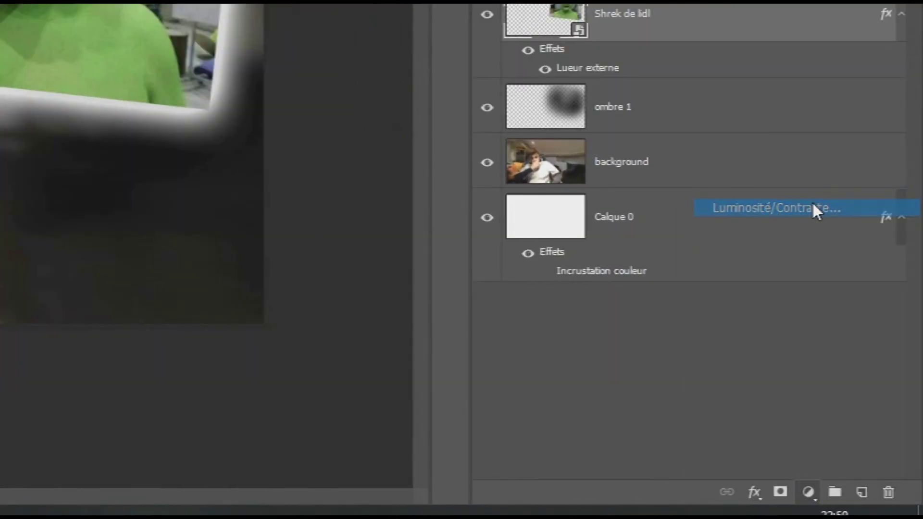
left_click_drag(615, 255, 622, 256)
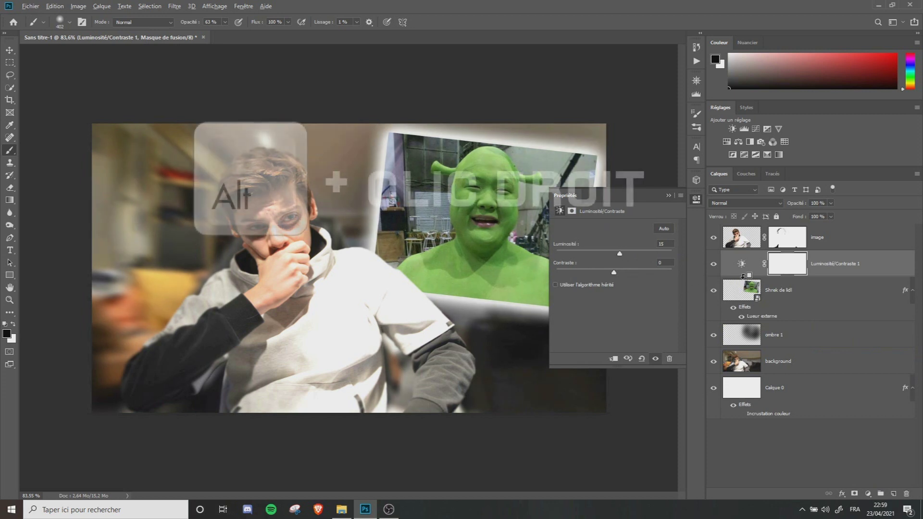
left_click(745, 276, "alt")
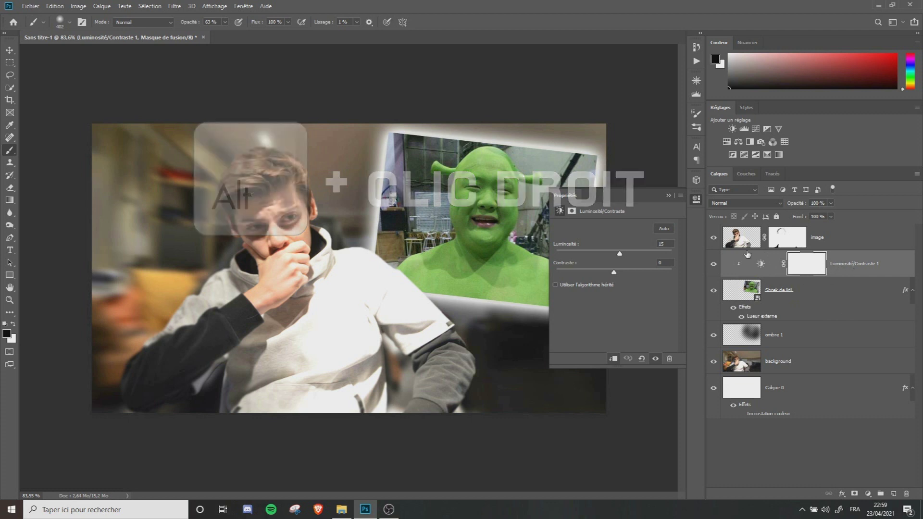
- Compare the picture with and without the clipped adjustment, and raise its brightness to 36 and contrast to about 11
left_click(715, 291)
left_click(715, 291)
left_click(715, 266)
left_click(714, 266)
left_click_drag(620, 255, 617, 236)
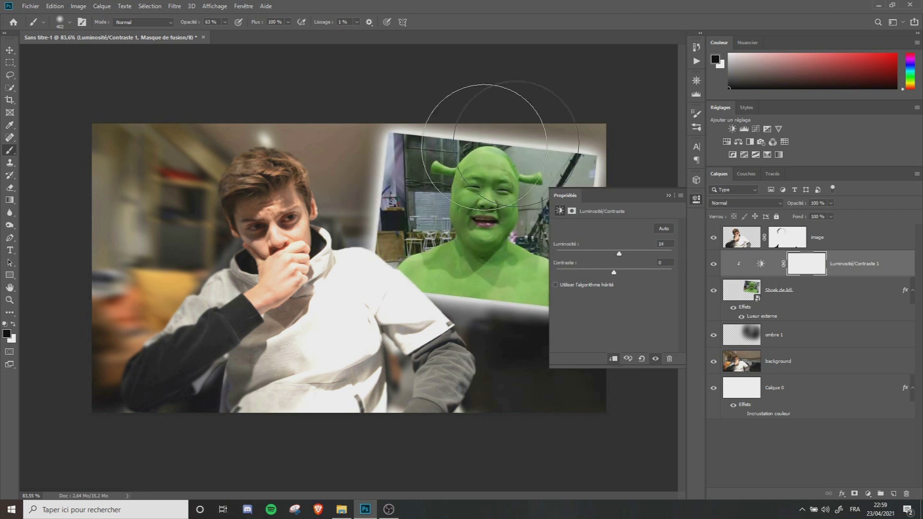
left_click_drag(621, 256, 633, 273)
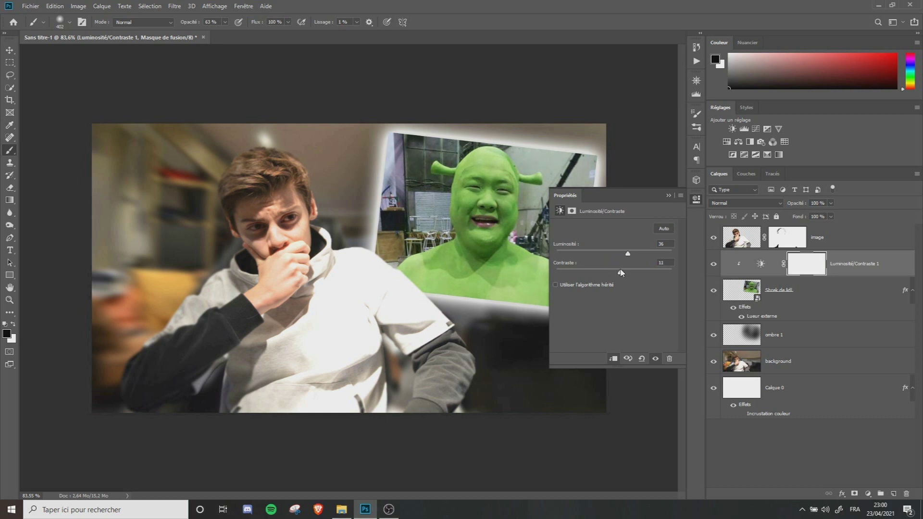
left_click(668, 195)
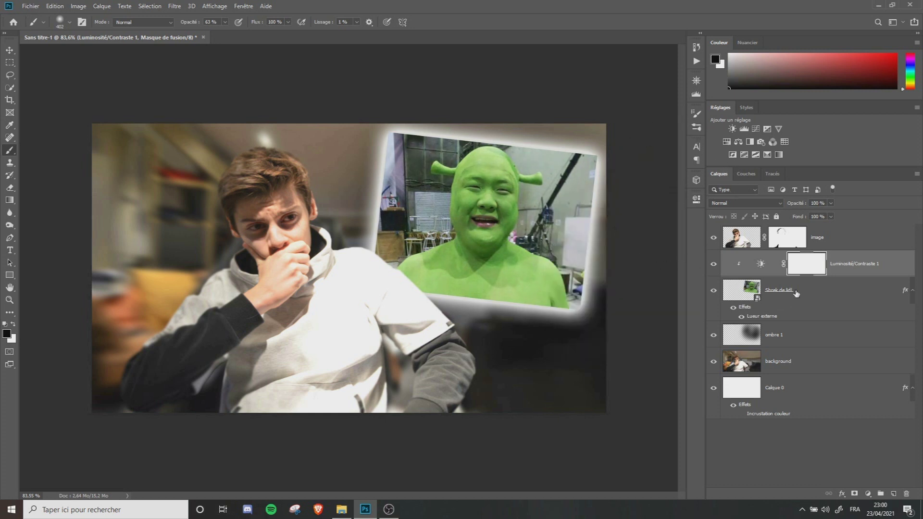
- On a new layer above the brightness adjustment, paint soft white over the green figure's head, ears and shoulders
left_click(892, 495)
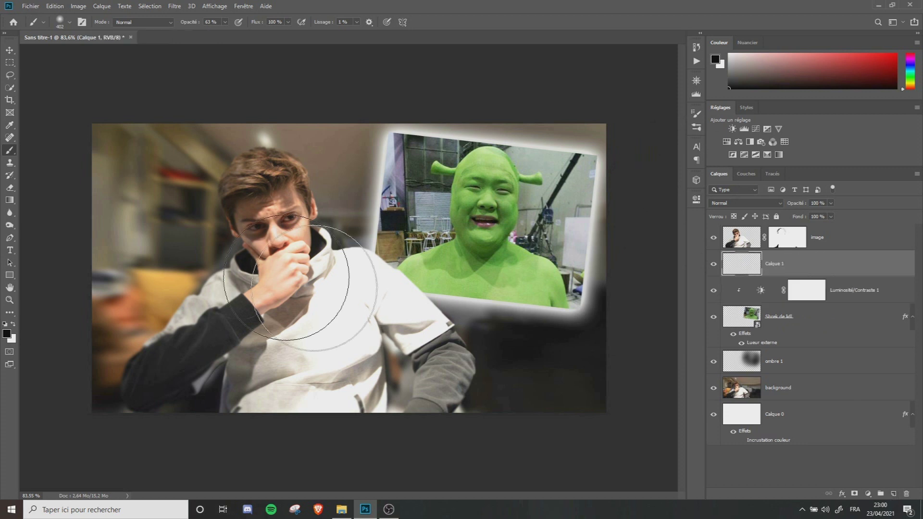
left_click(14, 324)
mouse_move(480, 227)
left_mouse_down()
mouse_move(439, 225)
mouse_move(451, 229)
left_mouse_up()
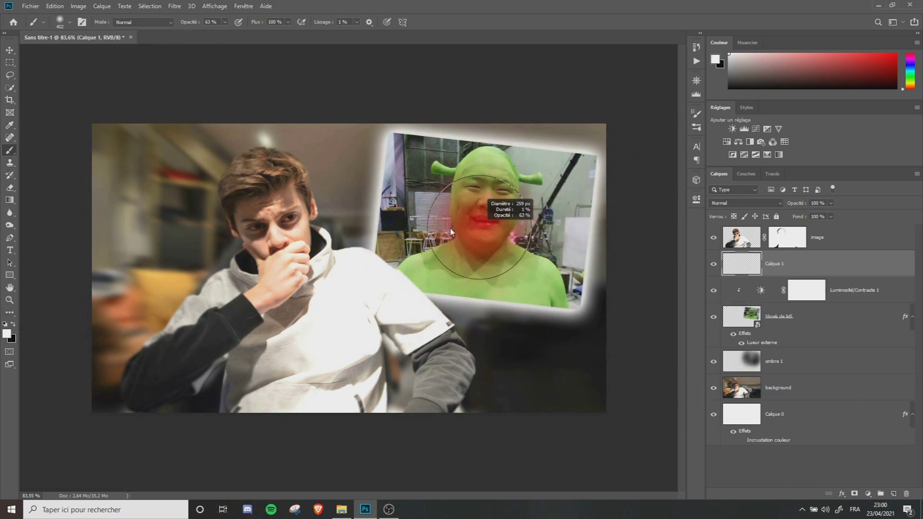
scroll(438, 231, "up", 6)
scroll(514, 204, "right", 3)
scroll(489, 194, "down", 1)
left_click_drag(470, 190, 465, 193)
scroll(468, 228, "up", 3)
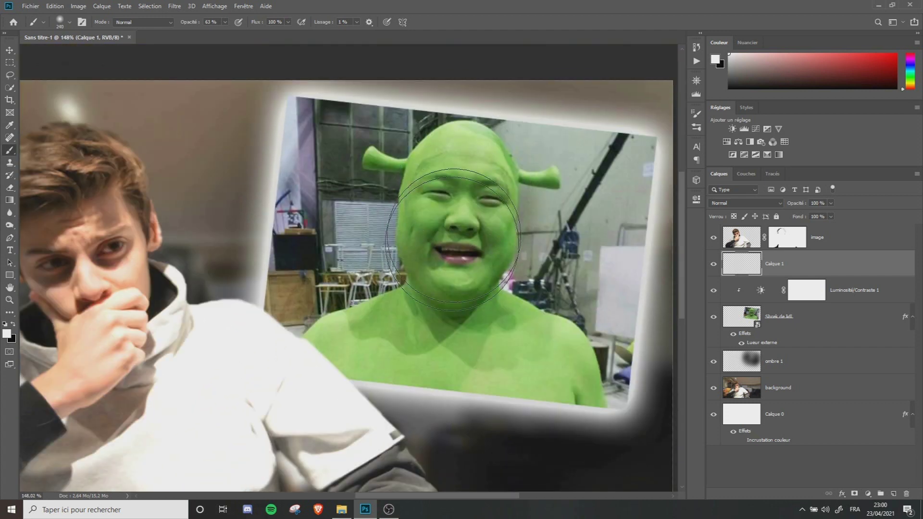
left_click(465, 181)
mouse_move(465, 182)
left_mouse_down()
mouse_move(415, 340)
mouse_move(555, 362)
mouse_move(374, 159)
mouse_move(400, 161)
left_mouse_up()
left_click(461, 175)
left_click_drag(532, 183, 550, 179)
scroll(514, 294, "down", 8)
left_click_drag(513, 296, 521, 292)
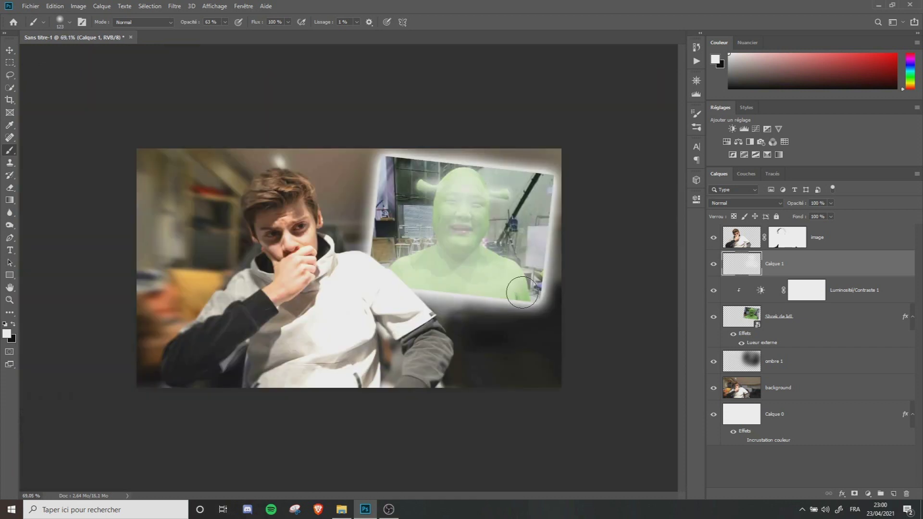
- Set the white highlight layer to Lumière tamisée blending at 45 % opacity and compare the image with and without it
scroll(520, 292, "up", 1)
left_click(721, 205)
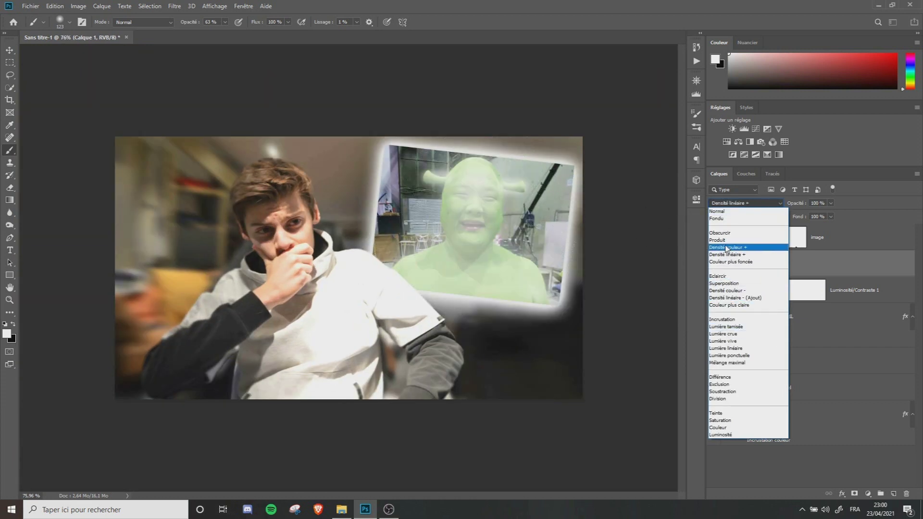
left_click(721, 326)
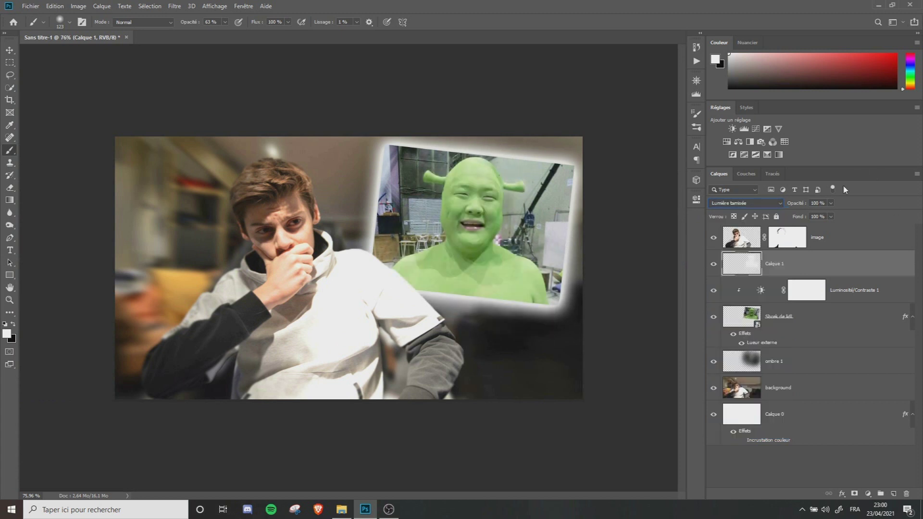
left_click(831, 204)
left_click_drag(814, 220, 812, 219)
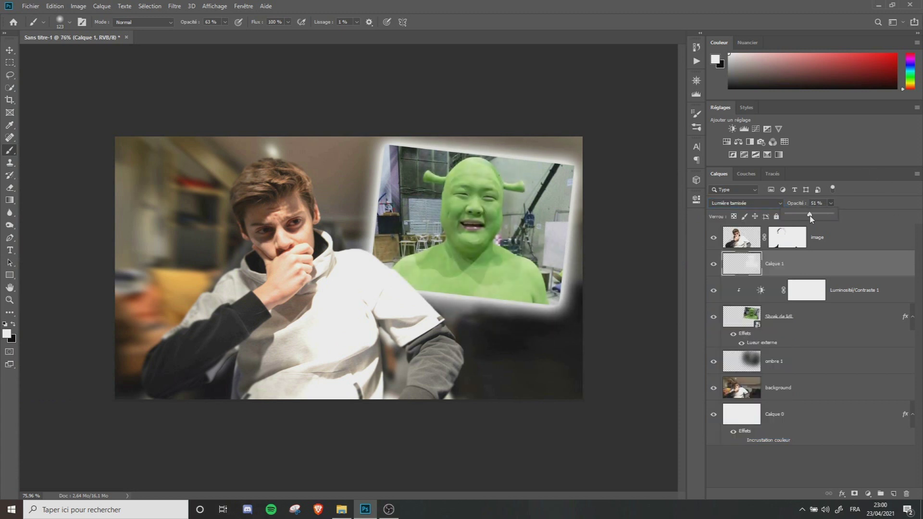
left_click(713, 268)
left_click(713, 267)
scroll(559, 197, "up", 4)
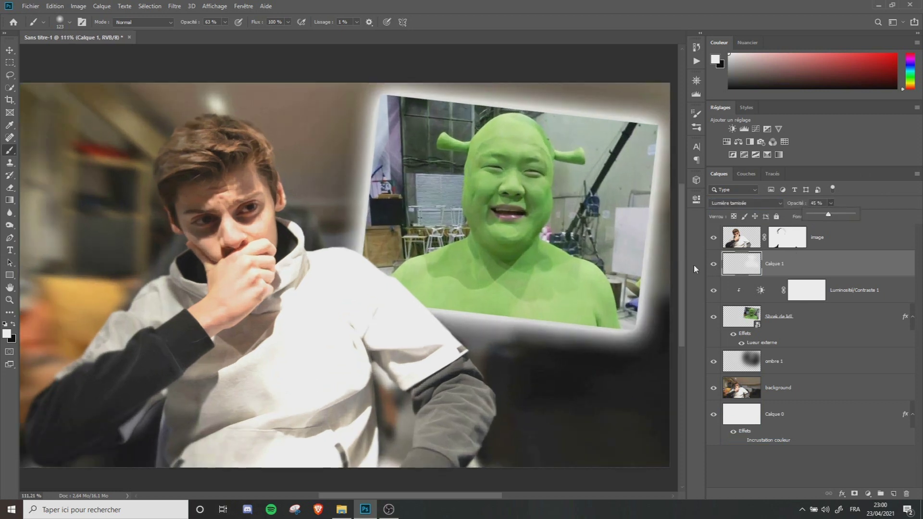
- Rasterize the Shrek de lidl layer and sharpen the green figure's face, body and ear with the Netteté tool at 50 % intensity
left_click(771, 322)
left_click(770, 322)
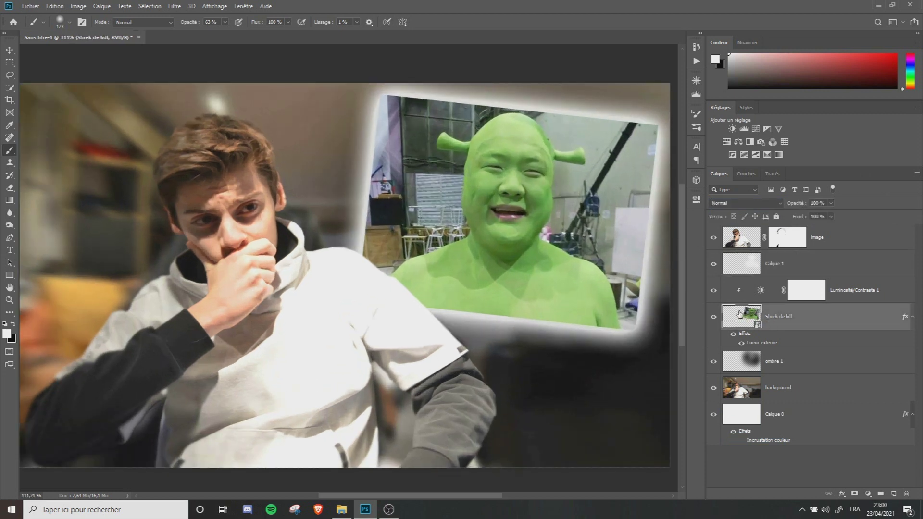
left_click(9, 213)
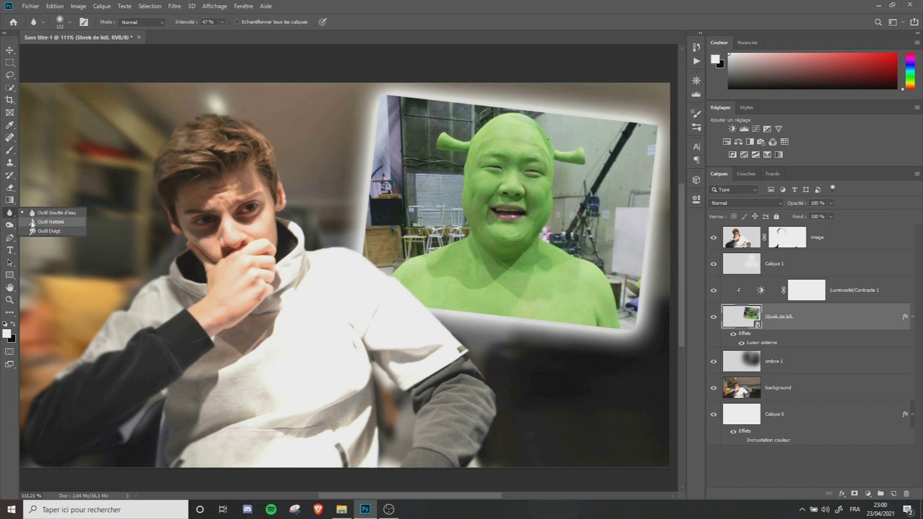
left_click(51, 222)
left_click(545, 222)
left_click(438, 199)
left_click_drag(514, 189, 522, 189)
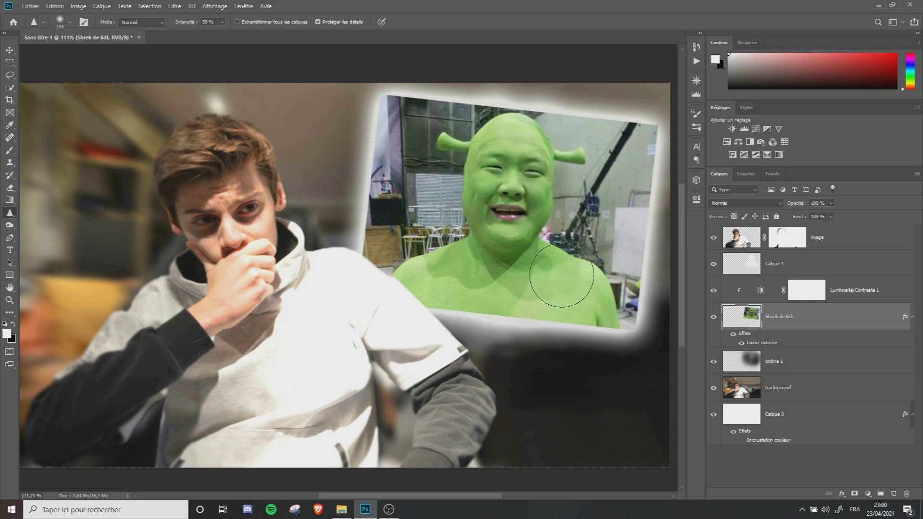
left_click_drag(527, 279, 492, 279)
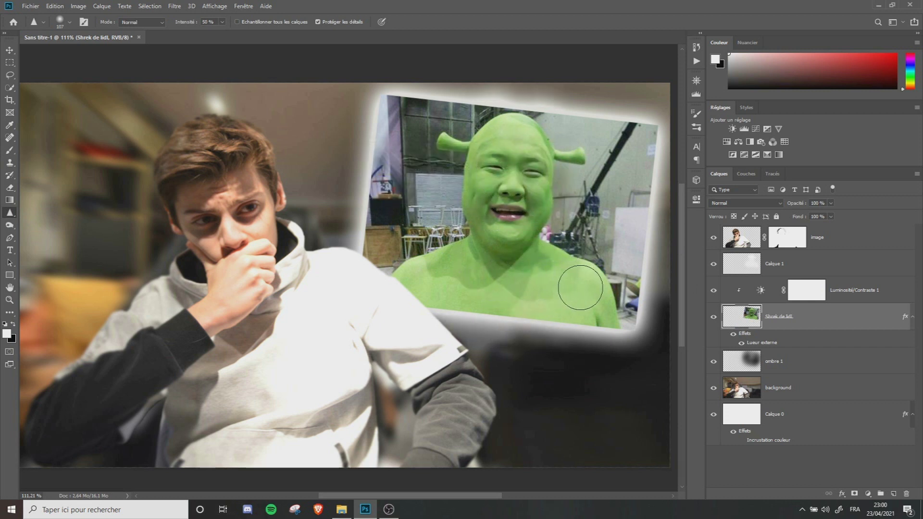
left_click_drag(559, 158, 567, 158)
- Add a clipped Balance des couleurs adjustment above the Shrek de lidl layer with midtones at +10 red and -19 towards yellow
left_click(869, 494)
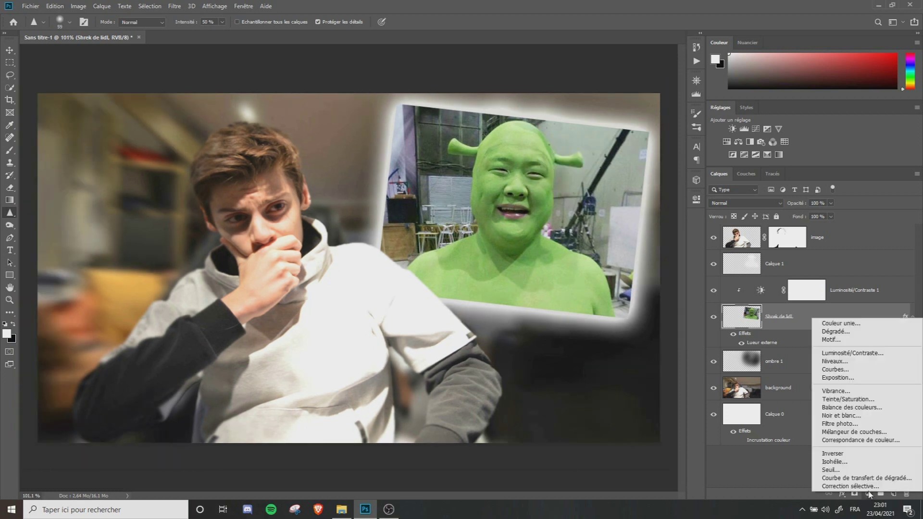
left_click(851, 407)
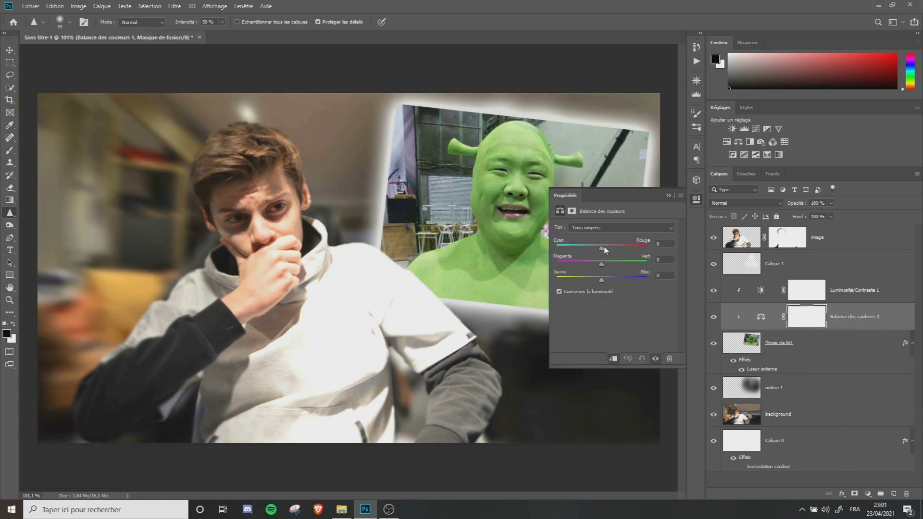
left_click_drag(601, 280, 596, 281)
scroll(272, 217, "down", 4)
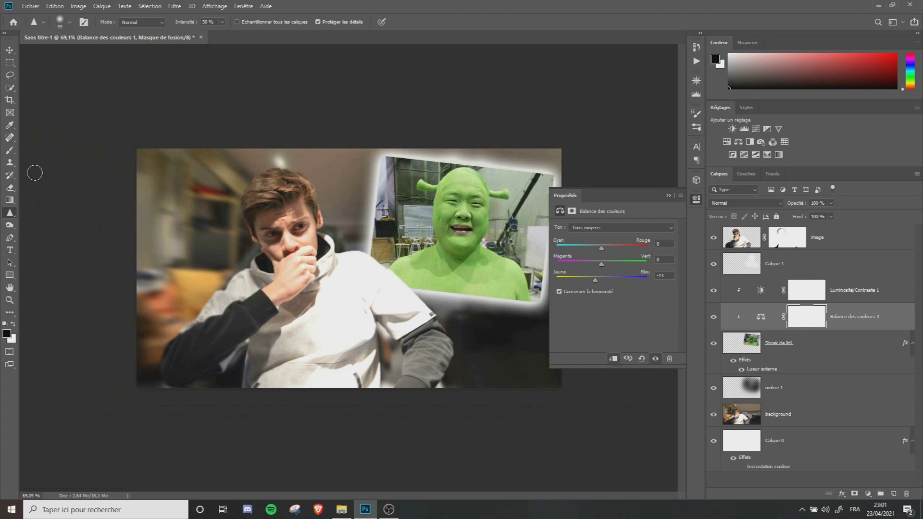
scroll(356, 258, "up", 5)
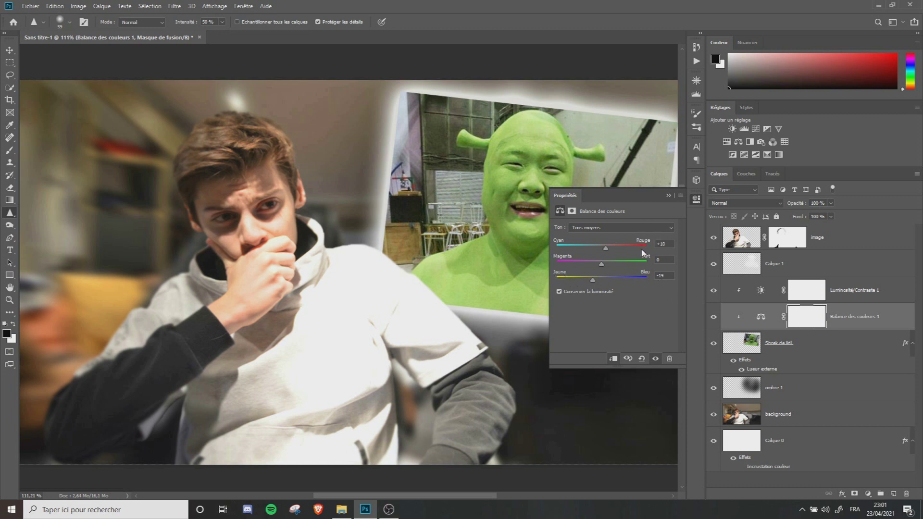
left_click(590, 227)
left_click(588, 227)
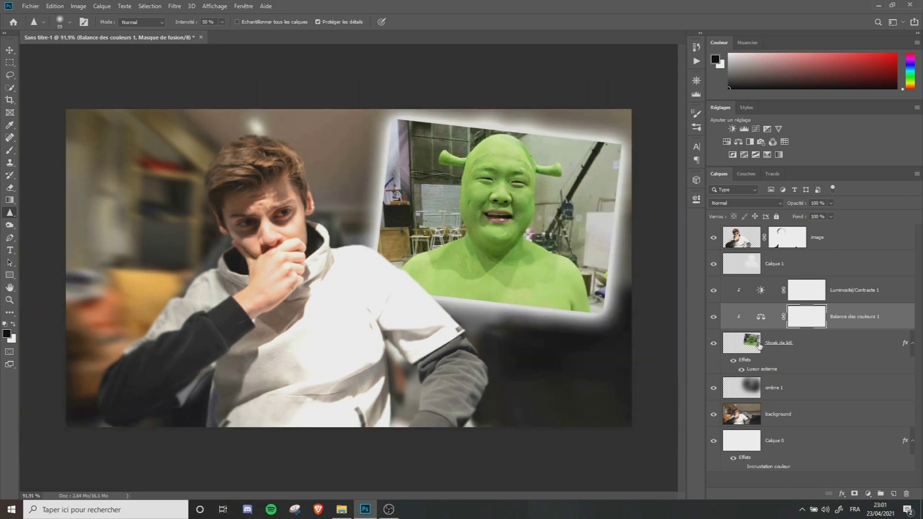
- On the Shrek de lidl layer, soften the backdrop around the green figure with the Blur tool at 24 % intensity
left_click(759, 347)
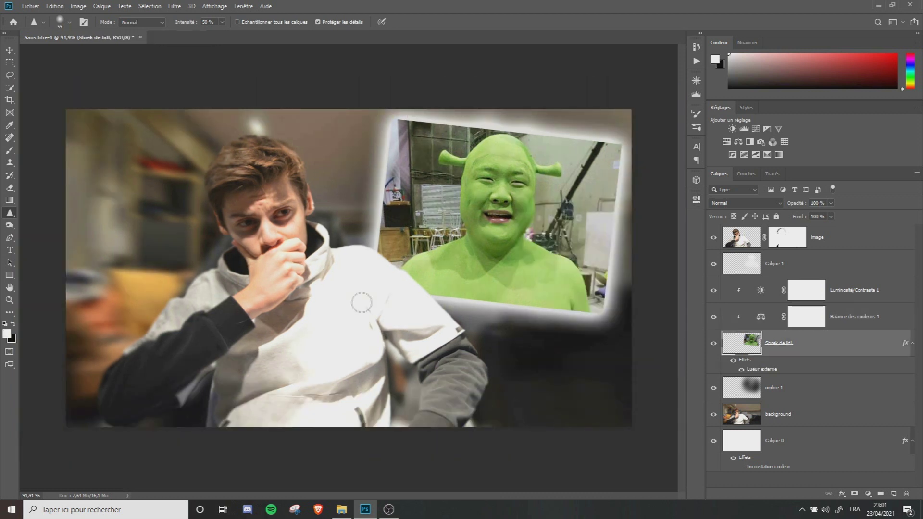
right_click(8, 216)
left_click(42, 214)
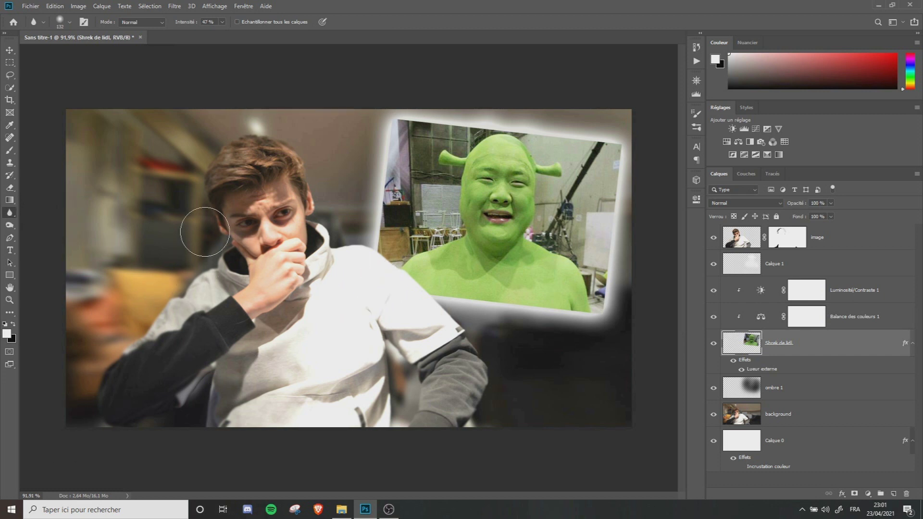
left_click_drag(363, 288, 389, 288)
left_click(222, 23)
left_click_drag(371, 275, 380, 274)
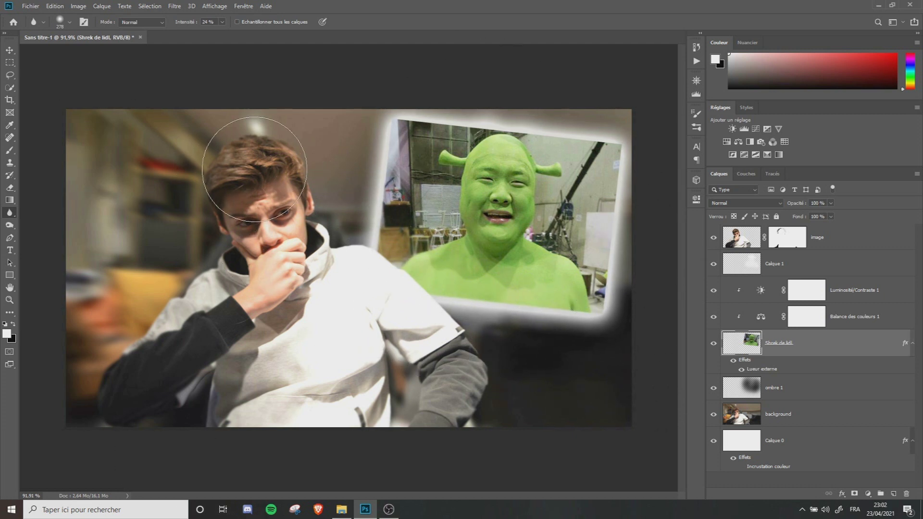
- Add a new layer above the image layer and ready the Brush tool with black as the foreground colour
left_click(821, 241)
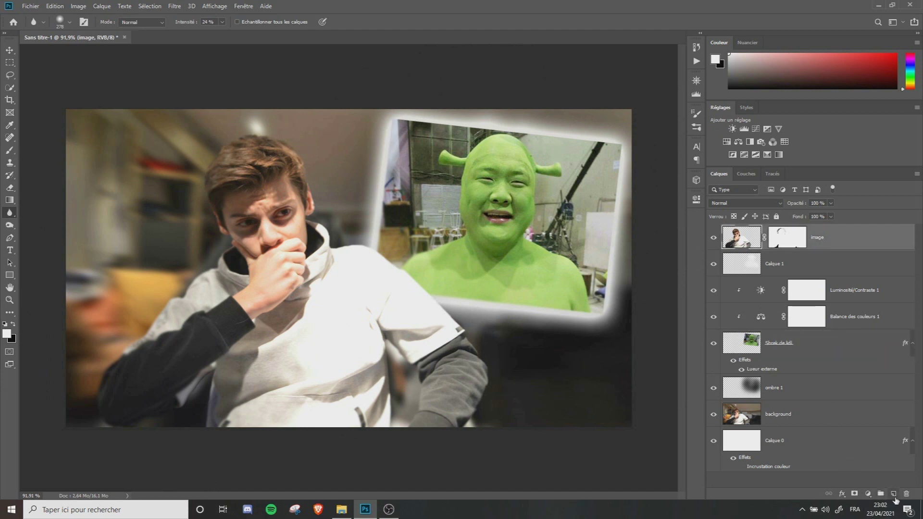
left_click(894, 494)
left_click(10, 150)
left_click_drag(124, 171, 685, 400)
key("ctrl+z")
key("x")
mouse_move(388, 283)
left_mouse_down()
mouse_move(476, 278)
mouse_move(411, 339)
left_mouse_up()
left_click_drag(822, 243, 819, 278)
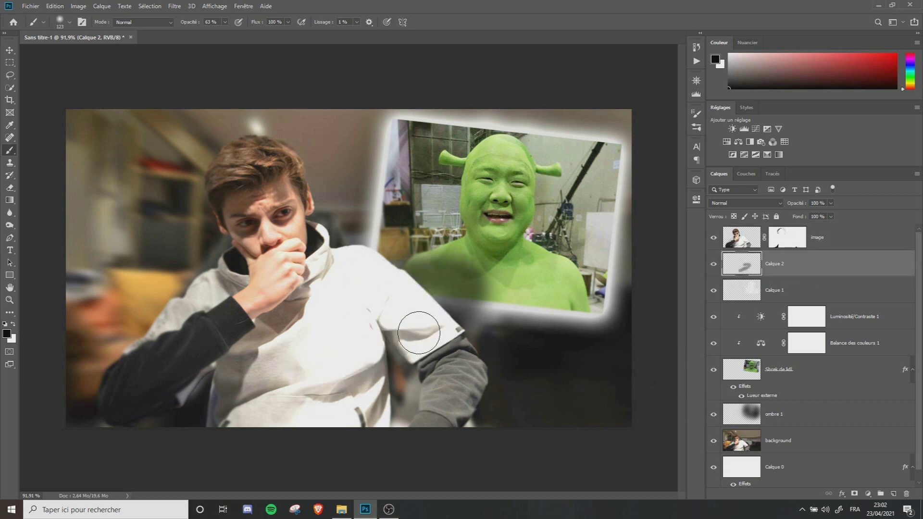
left_click(9, 50)
left_click_drag(339, 276, 513, 338)
key("ctrl+z")
key("ctrl+z")
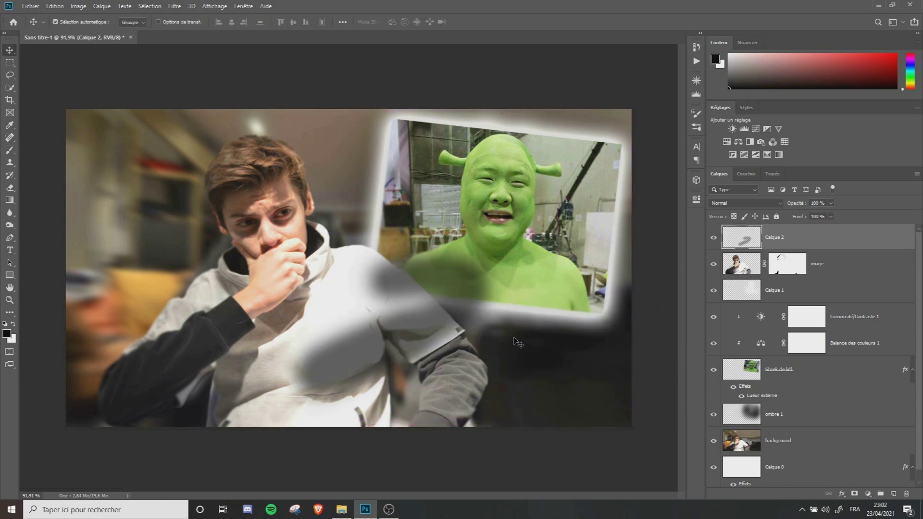
key("ctrl+z")
- Darken the image's lower-right corner on the new layer with a large soft black brush at 63 % opacity
key("b")
left_click_drag(277, 312, 321, 319)
left_click(70, 22)
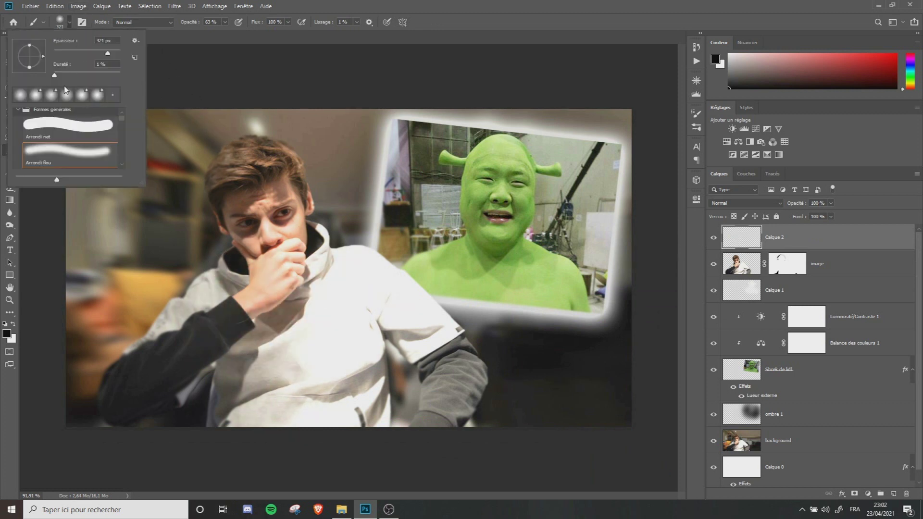
left_click(225, 23)
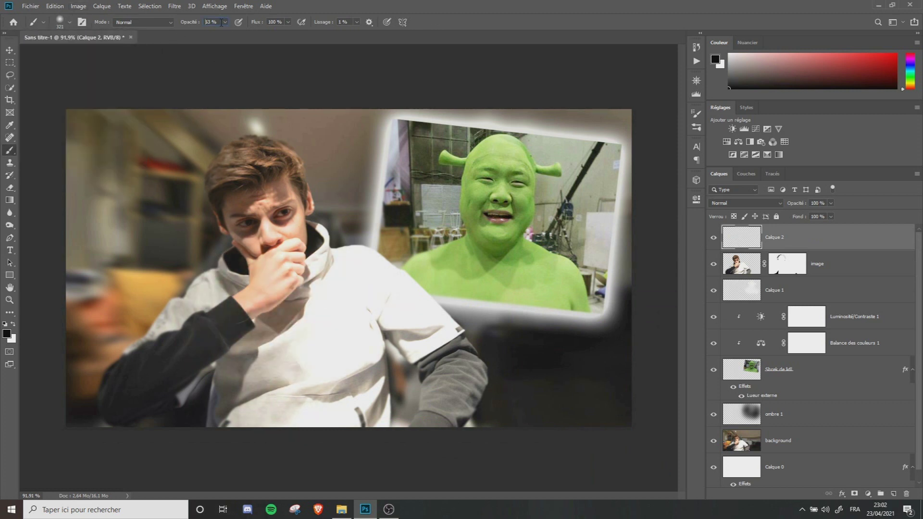
left_click(69, 24)
left_click(70, 24)
mouse_move(470, 367)
left_mouse_down()
mouse_move(488, 376)
mouse_move(480, 377)
left_mouse_up()
left_click_drag(596, 344, 407, 441)
left_click_drag(534, 376, 362, 478)
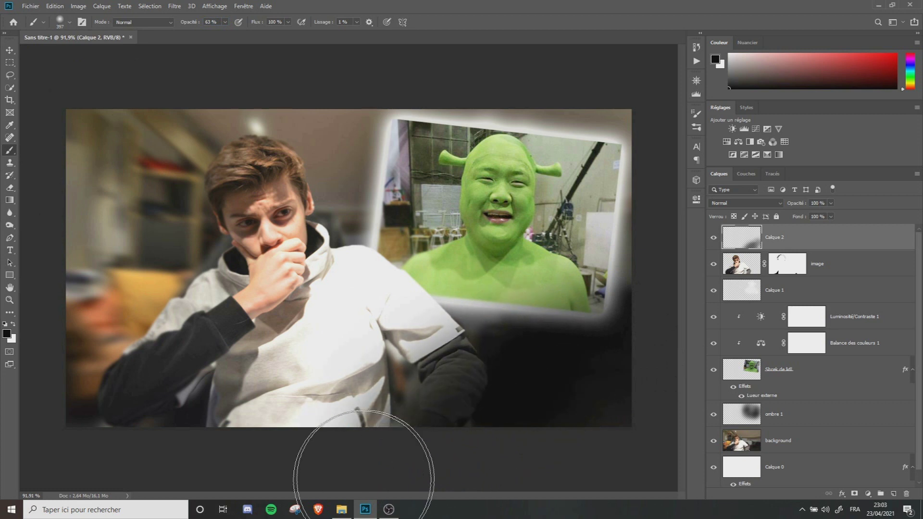
key("ctrl+z")
left_click_drag(482, 478, 656, 365)
scroll(568, 308, "down", 5)
left_click_drag(492, 384, 510, 384)
left_click_drag(462, 387, 341, 391)
- Blend the dark shading along the image's bottom edge with the brush at 27 % opacity
left_click(225, 22)
left_click_drag(227, 33, 209, 33)
left_click_drag(471, 376, 396, 392)
scroll(525, 364, "up", 6)
scroll(526, 364, "down", 2)
left_click_drag(462, 432, 492, 452)
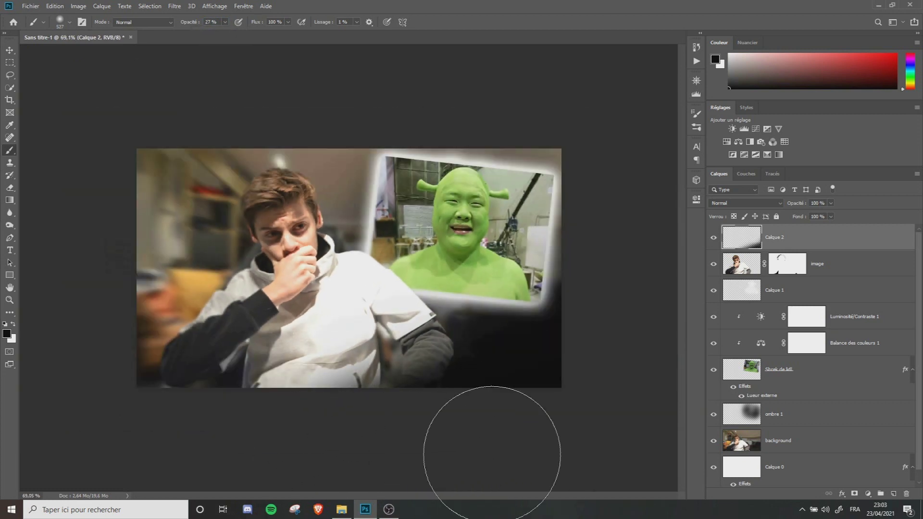
- Set the dark corner shading layer's opacity to 64 % and check the whole composition
scroll(479, 318, "up", 4)
left_click(831, 204)
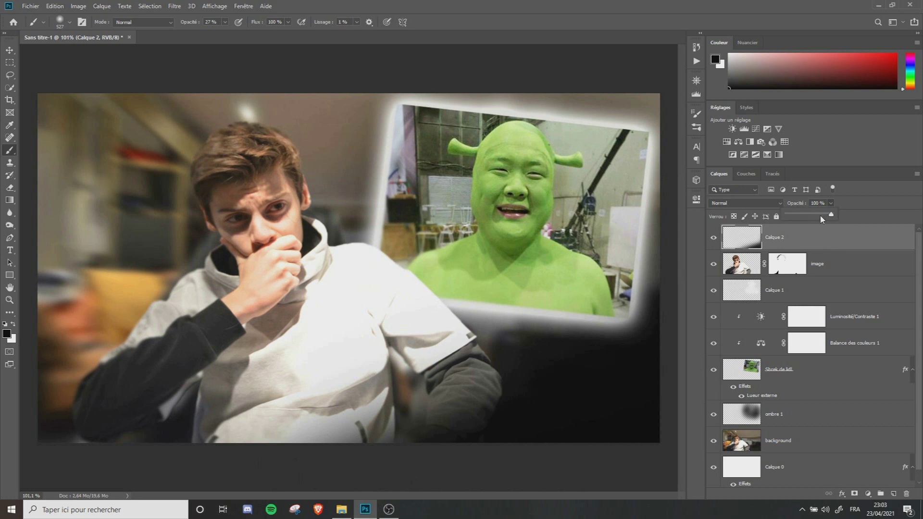
left_click(820, 216)
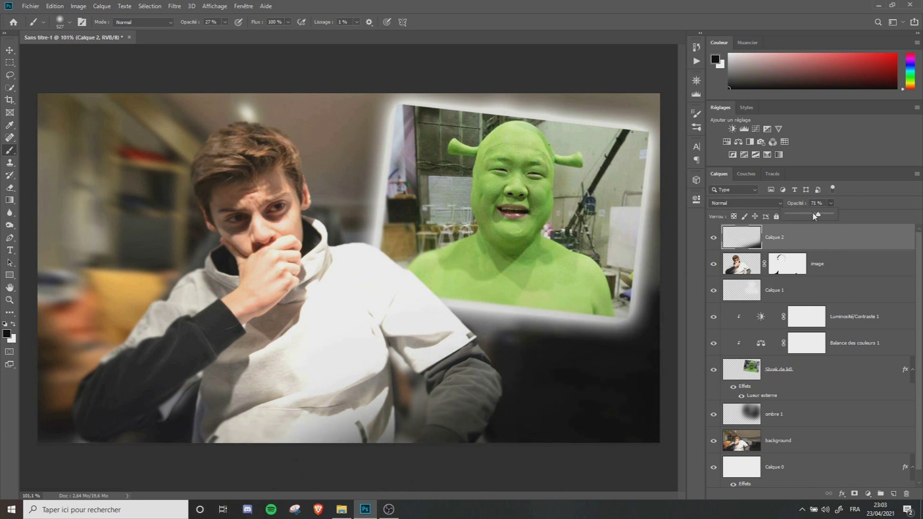
left_click_drag(815, 217, 812, 215)
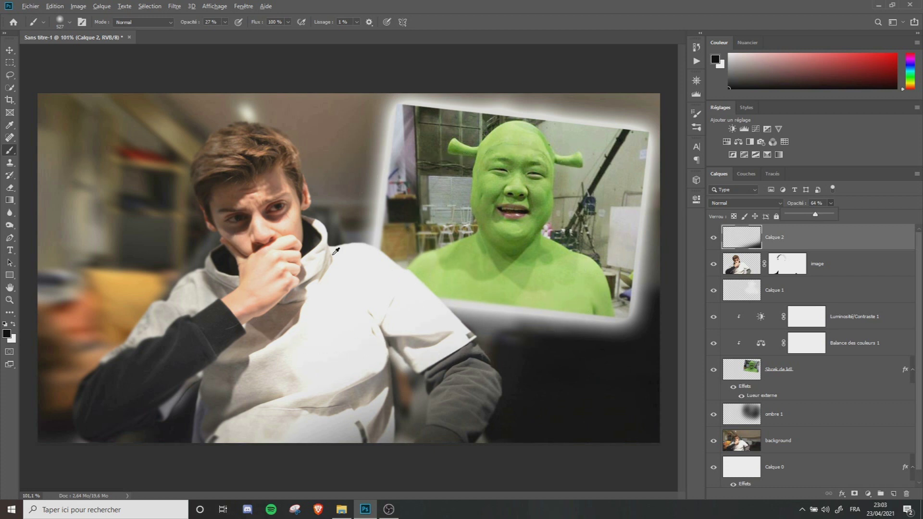
scroll(335, 252, "down", 2)
scroll(336, 252, "up", 1)
scroll(364, 399, "down", 5)
scroll(363, 399, "up", 6)
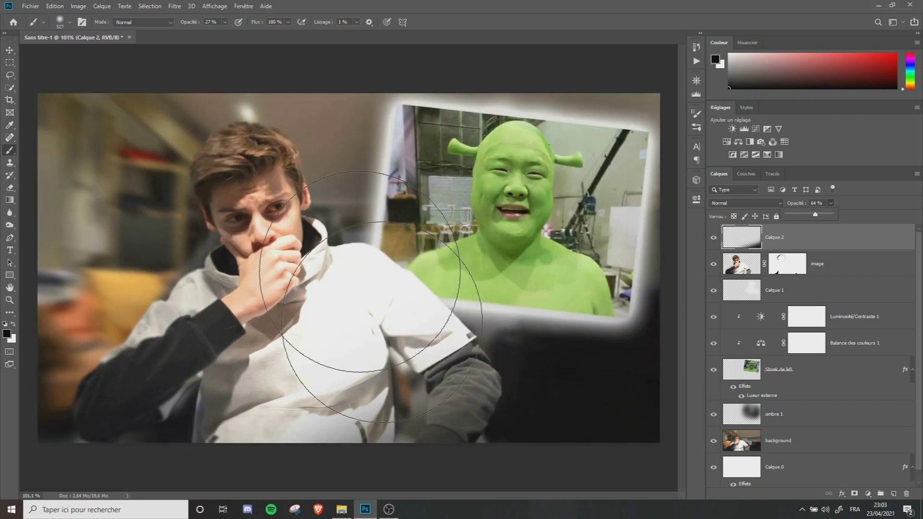
- Give the image layer a Produit drop shadow with 57 % opacity, 168° angle, 24 px distance, 7 % spread and 35 px size
left_click(830, 264)
left_click(830, 264)
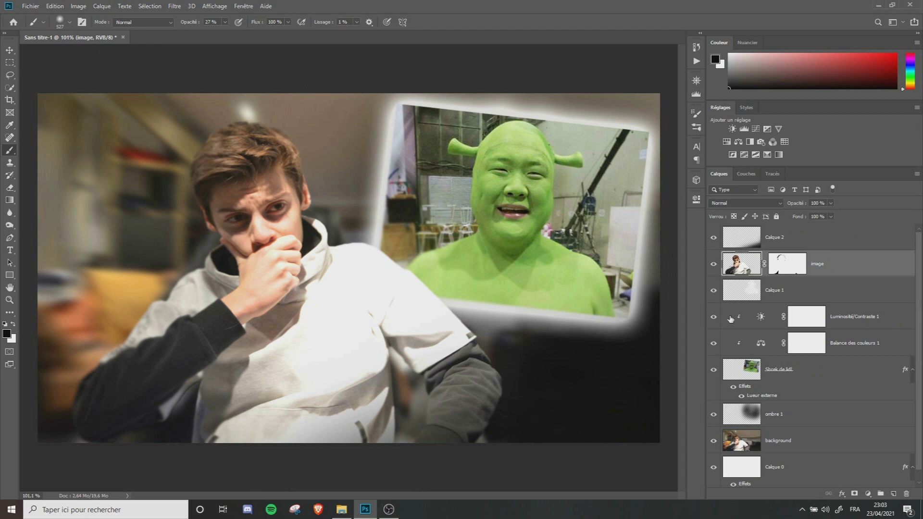
left_click(842, 495)
left_click(853, 495)
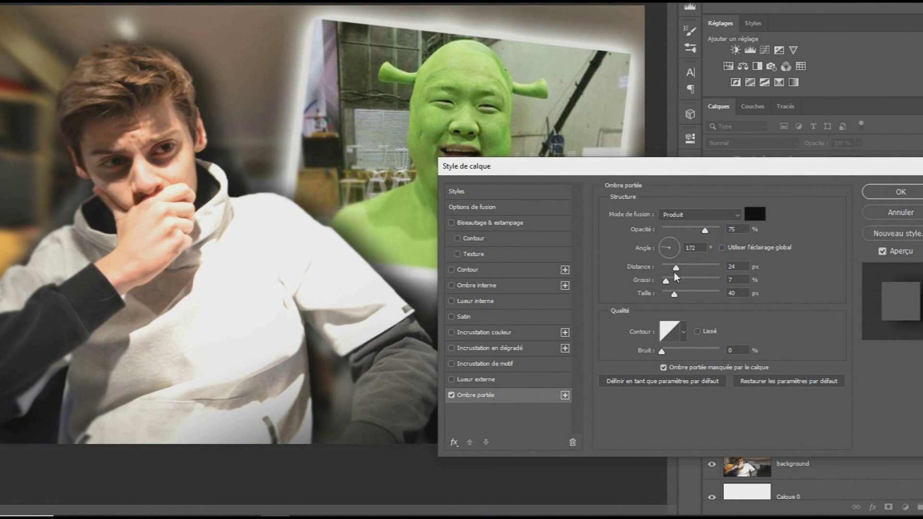
left_click_drag(676, 268, 677, 267)
left_click_drag(213, 210, 222, 211)
left_click_drag(278, 215, 274, 215)
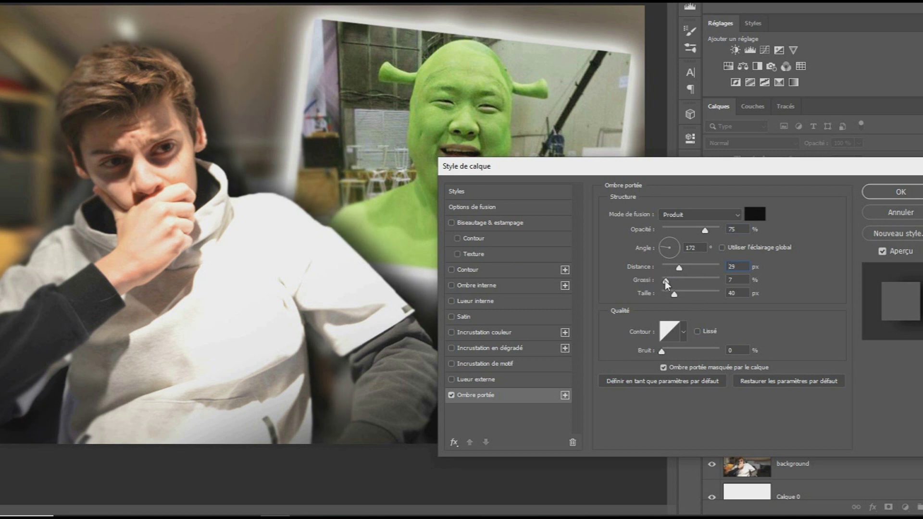
left_click_drag(672, 297, 671, 298)
left_click_drag(705, 231, 696, 230)
left_click_drag(411, 236, 408, 237)
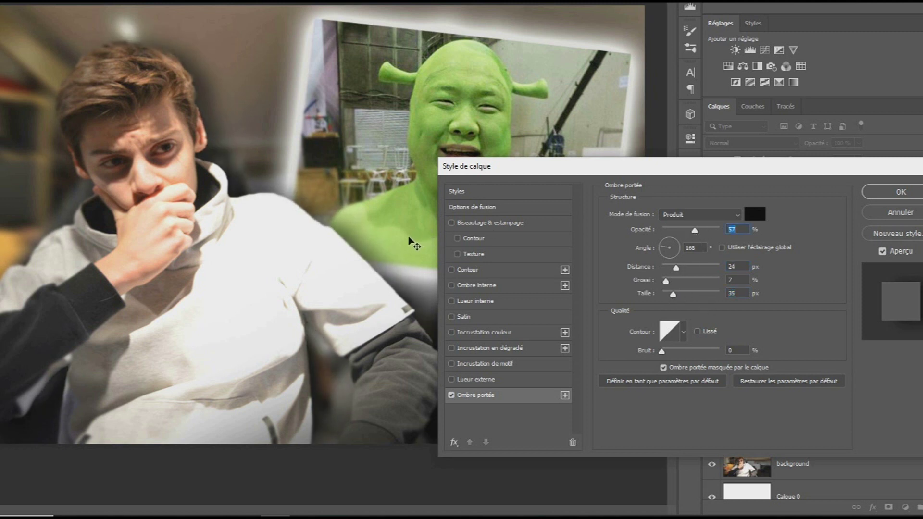
left_click(898, 194)
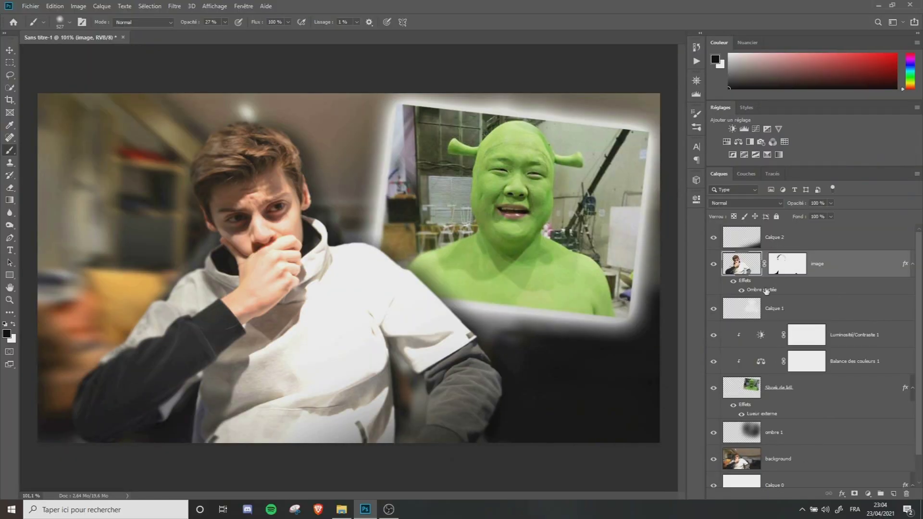
- Change the blending mode of the image layer's drop shadow to Densité linéaire +
double_click(766, 290)
left_click(686, 262)
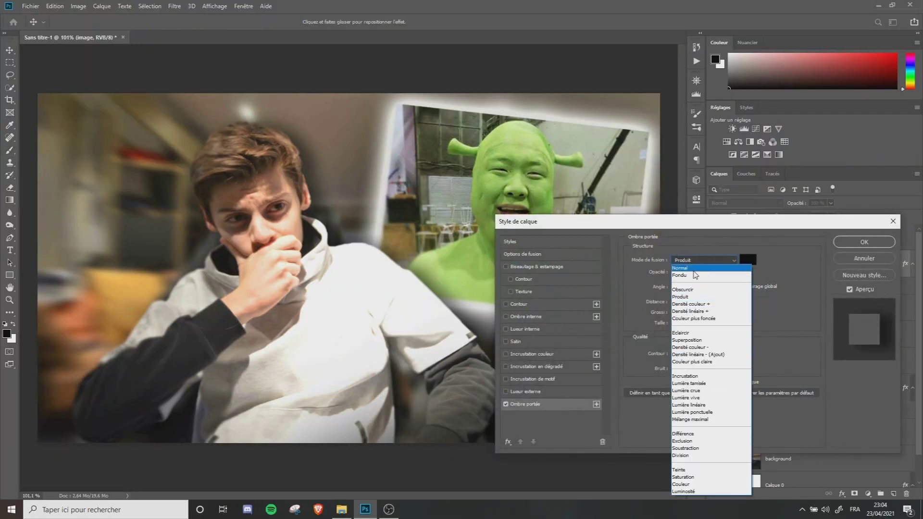
left_click(706, 311)
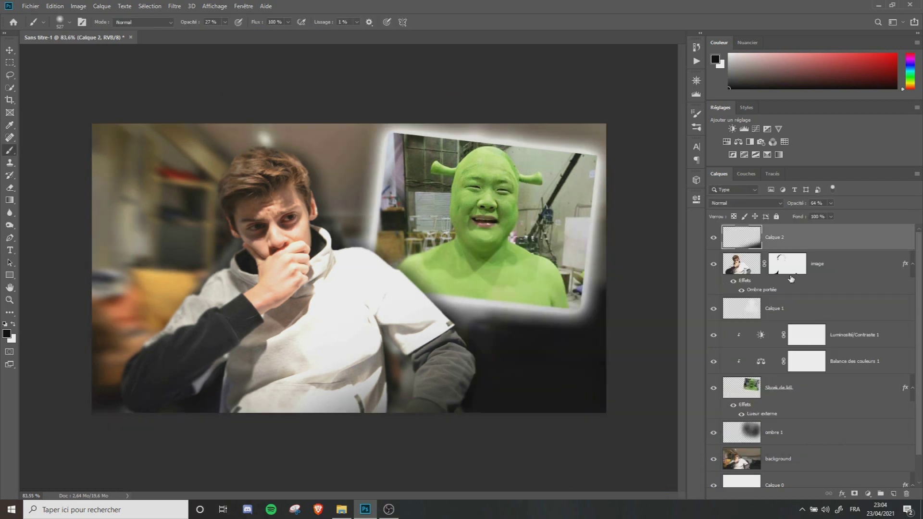
- On a new top layer, paint soft white over the image's upper-left corner at 27 % brush opacity and reduce the layer's opacity
left_click(894, 495)
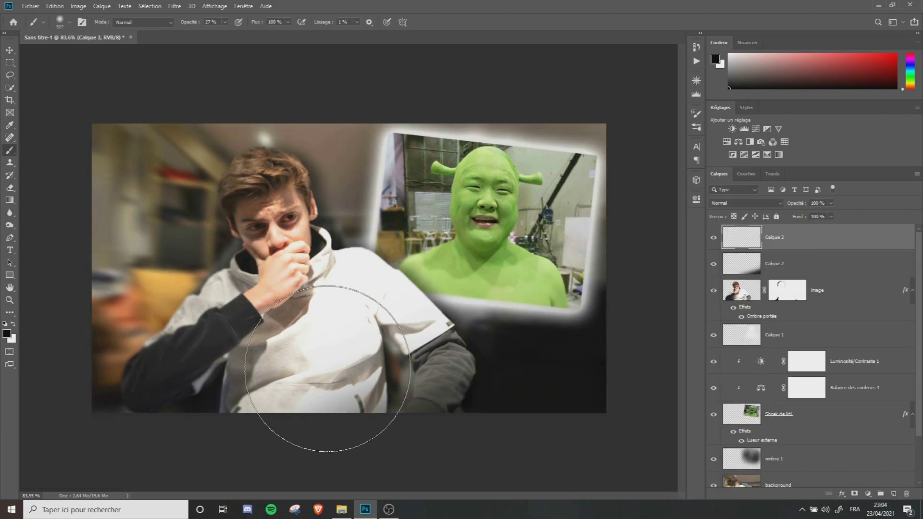
key("x")
scroll(152, 238, "down", 2)
mouse_move(112, 142)
left_mouse_down()
mouse_move(191, 133)
mouse_move(217, 96)
mouse_move(542, 72)
mouse_move(6, 168)
left_mouse_up()
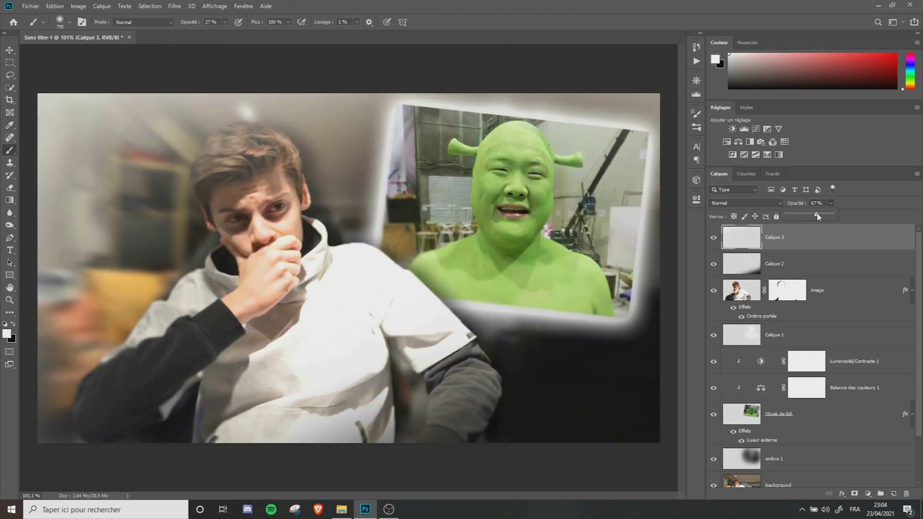
left_click_drag(816, 214, 797, 215)
left_click(812, 215)
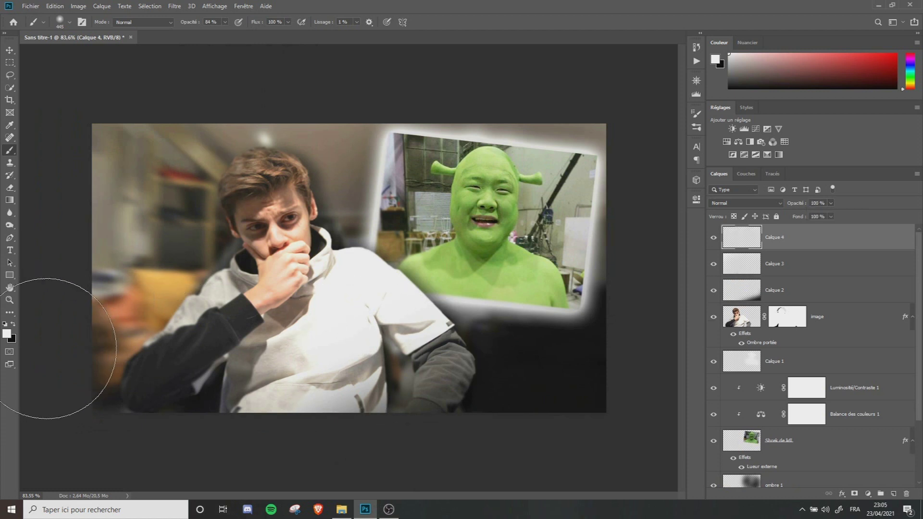
- Paint black along the lower-left edge on layer Calque 4 at 84 % brush opacity and set the layer's opacity to 37 %
key("x")
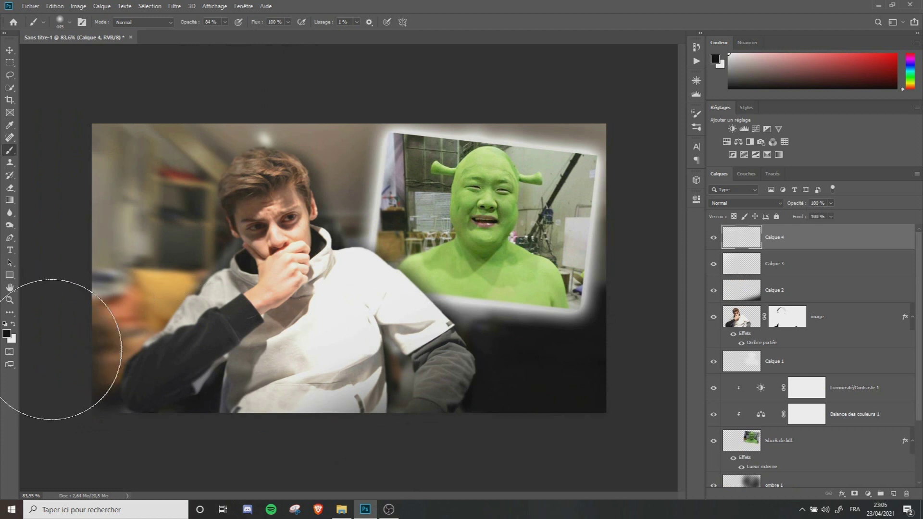
left_click_drag(80, 395, 287, 433)
left_click_drag(152, 462, 359, 497)
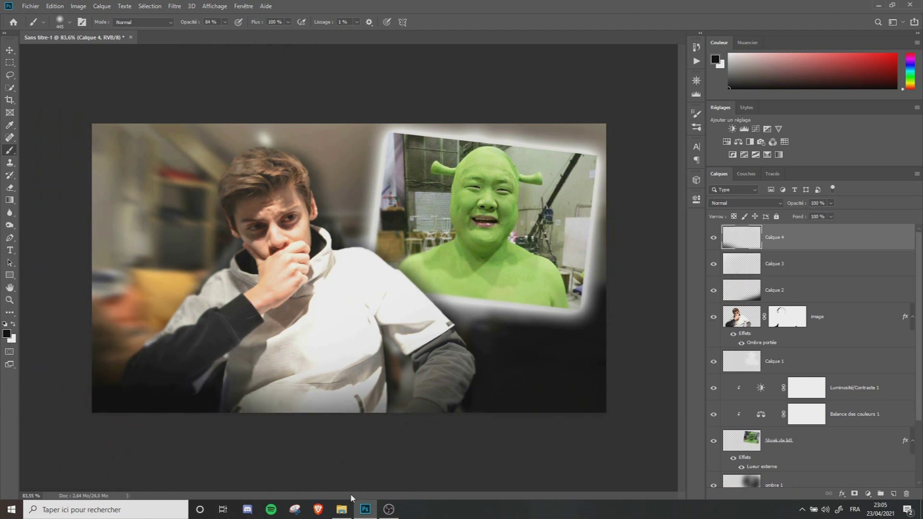
left_click(831, 203)
left_click_drag(834, 214, 811, 217)
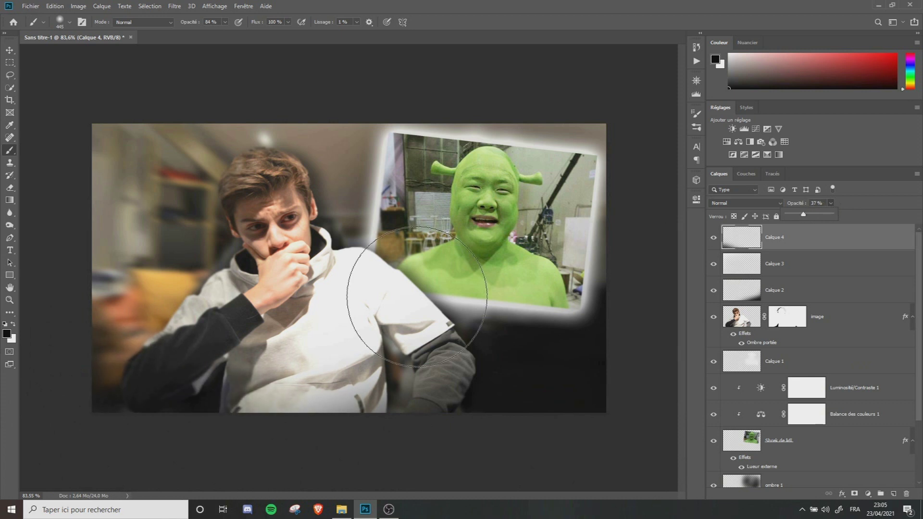
- Add a Luminosité/Contraste adjustment above all layers with brightness 20 and contrast 22
left_click(9, 49)
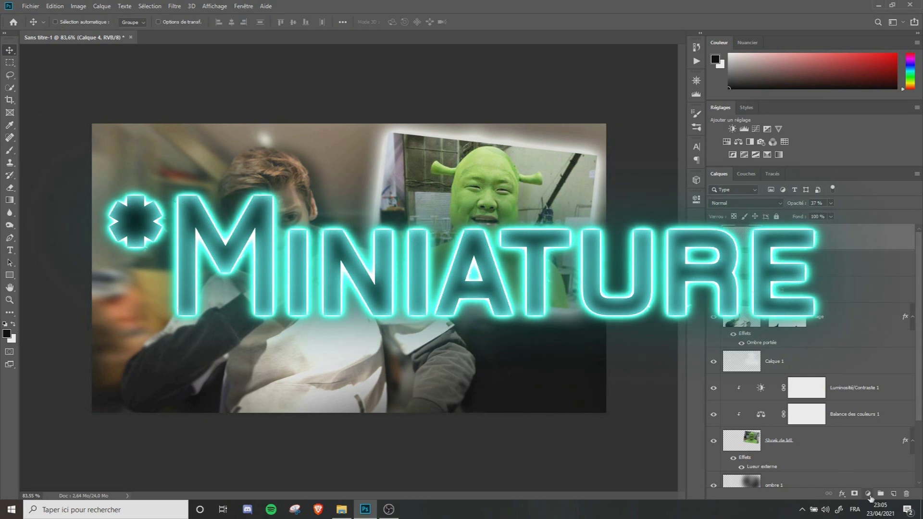
left_click(867, 494)
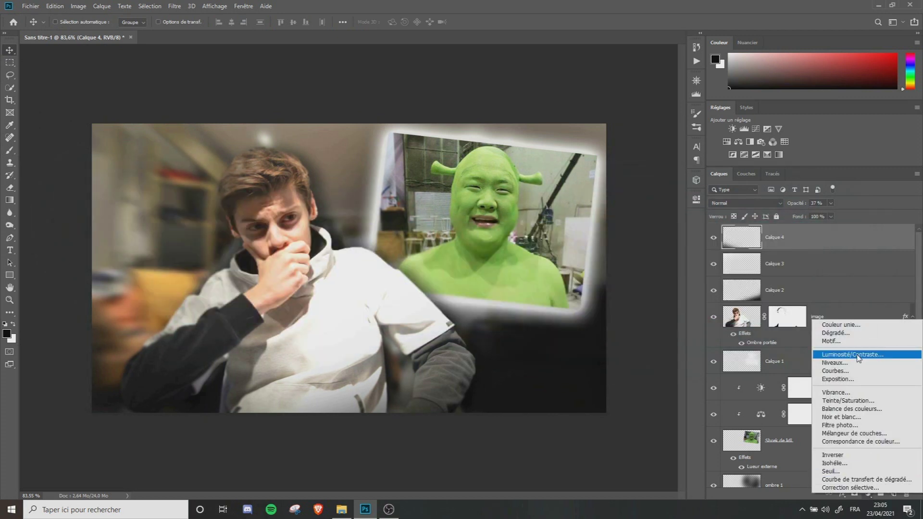
left_click(851, 354)
left_click_drag(615, 256, 623, 257)
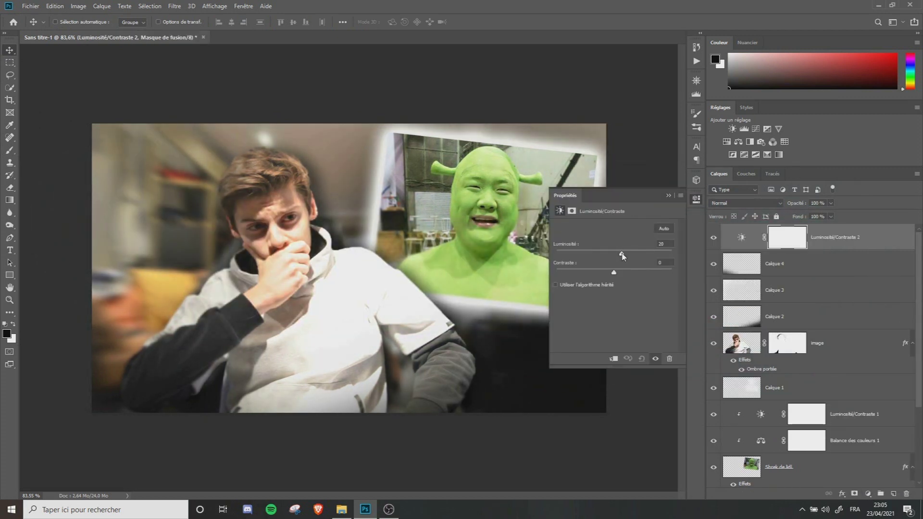
left_click_drag(615, 273, 627, 277)
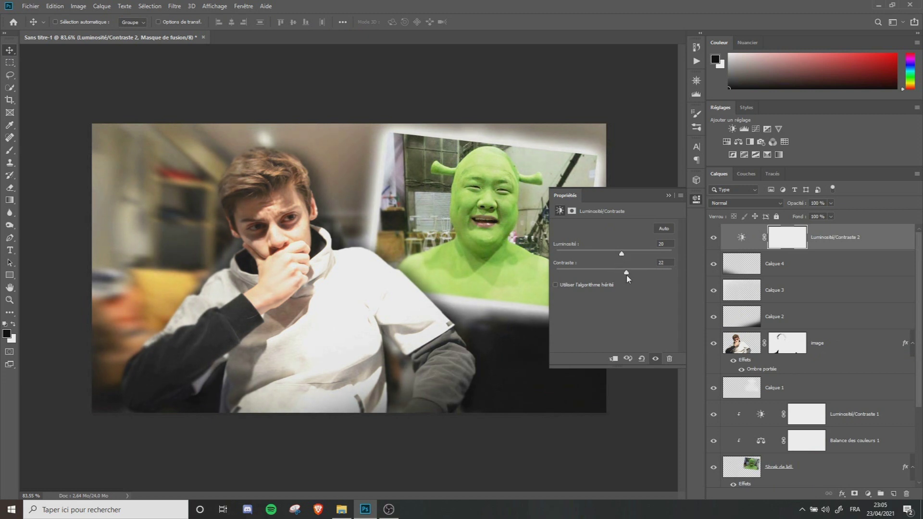
left_click(669, 196)
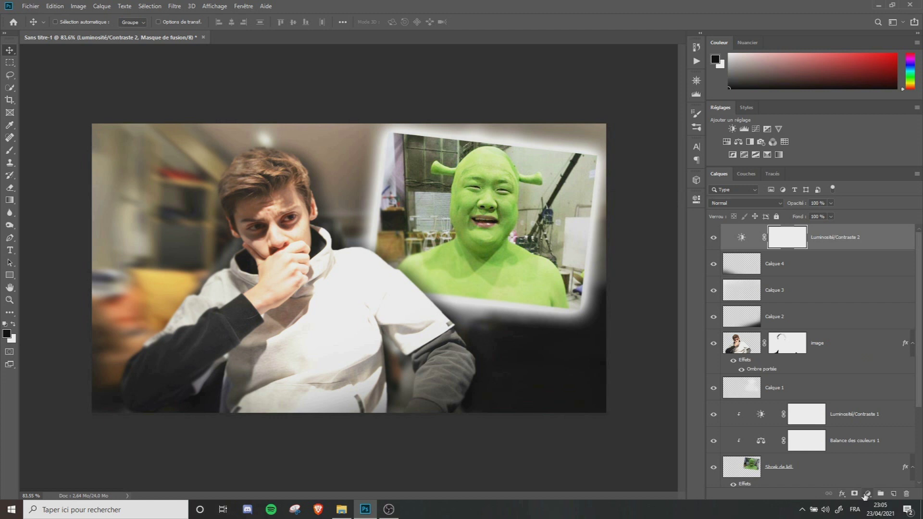
left_click(865, 494)
left_click(863, 408)
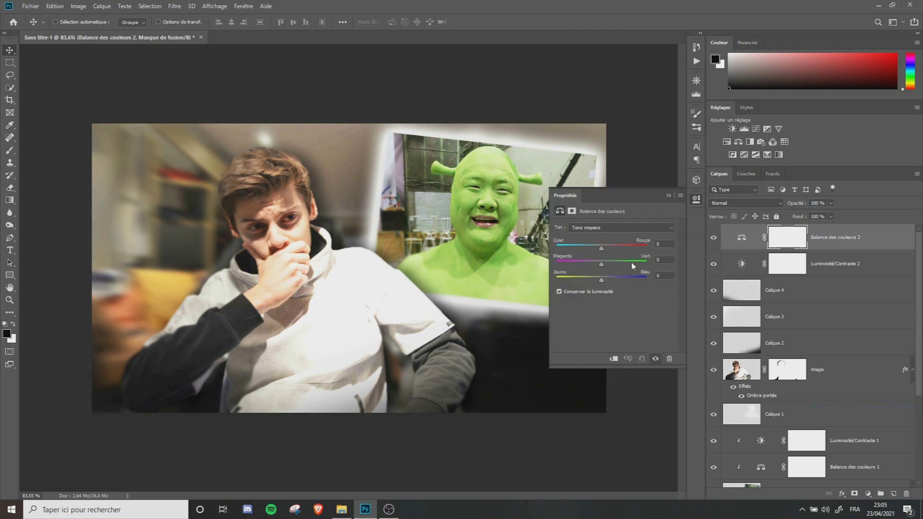
left_click(604, 277)
left_click(819, 249)
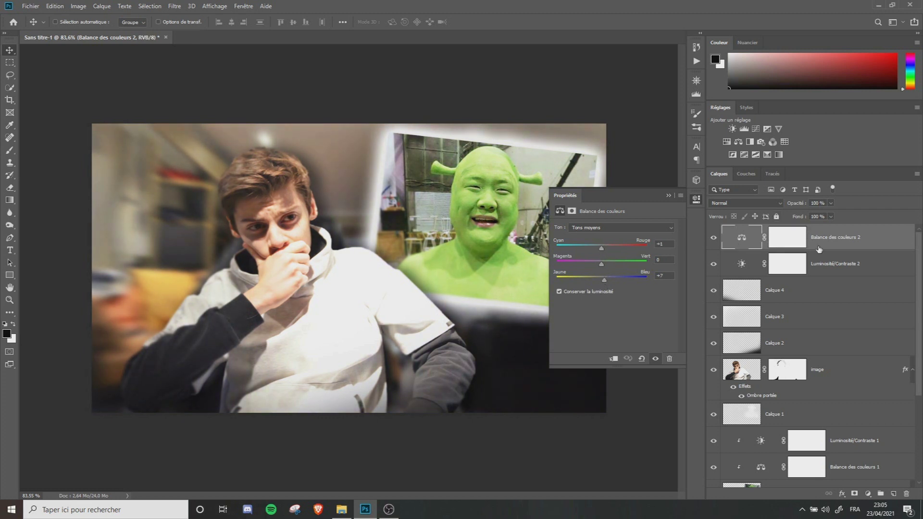
key("Delete")
left_click(668, 196)
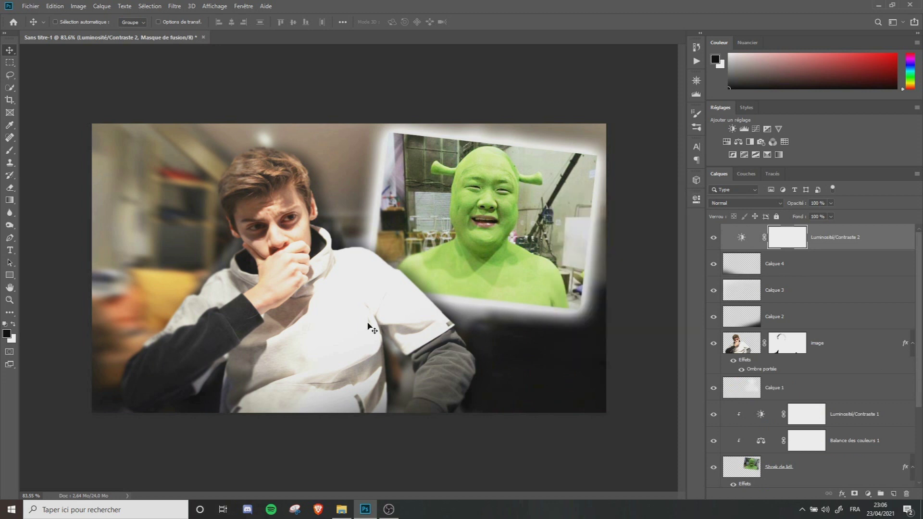